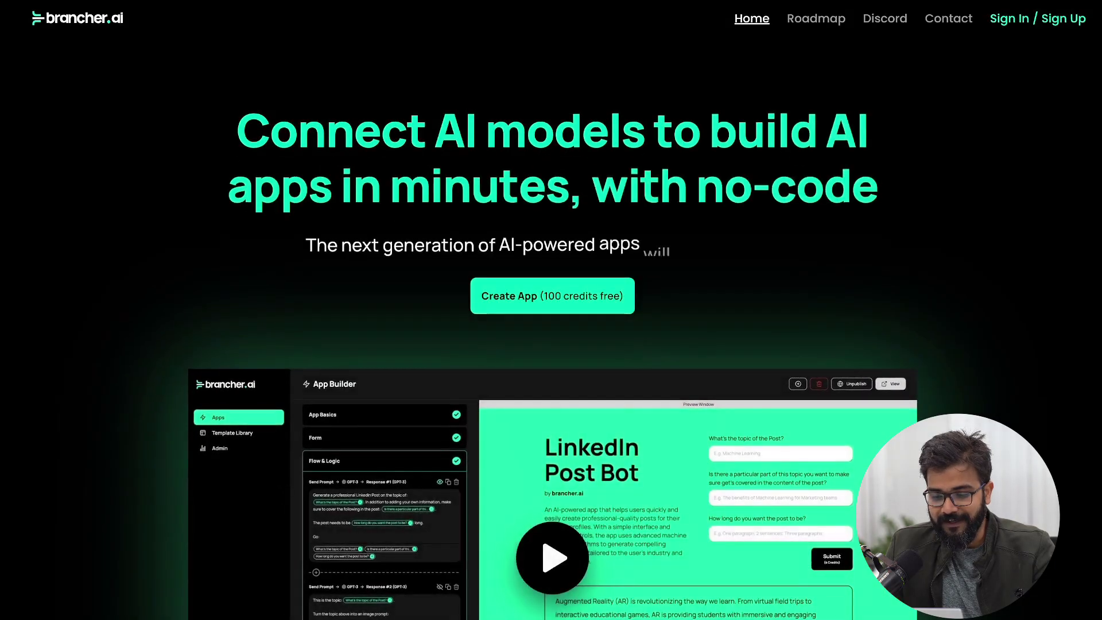
# Scroll through the Apps dashboard and jump back to the top.
pyautogui.scroll(-4, 551, 310)
pyautogui.scroll(-8, 551, 310)
pyautogui.scroll(1, 551, 309)
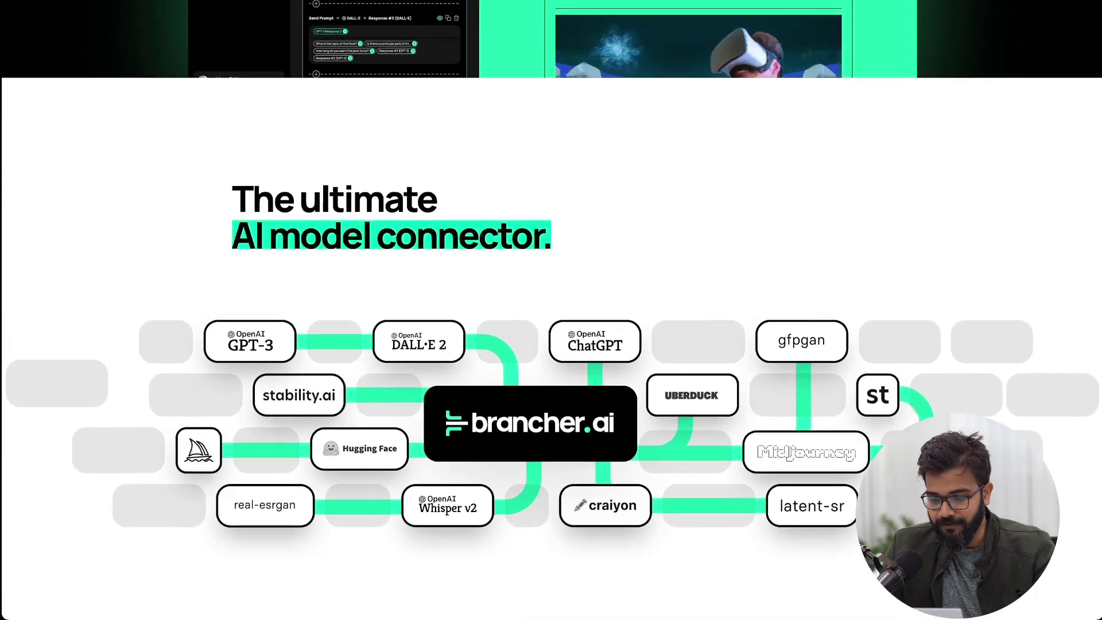
pyautogui.scroll(-10, 551, 309)
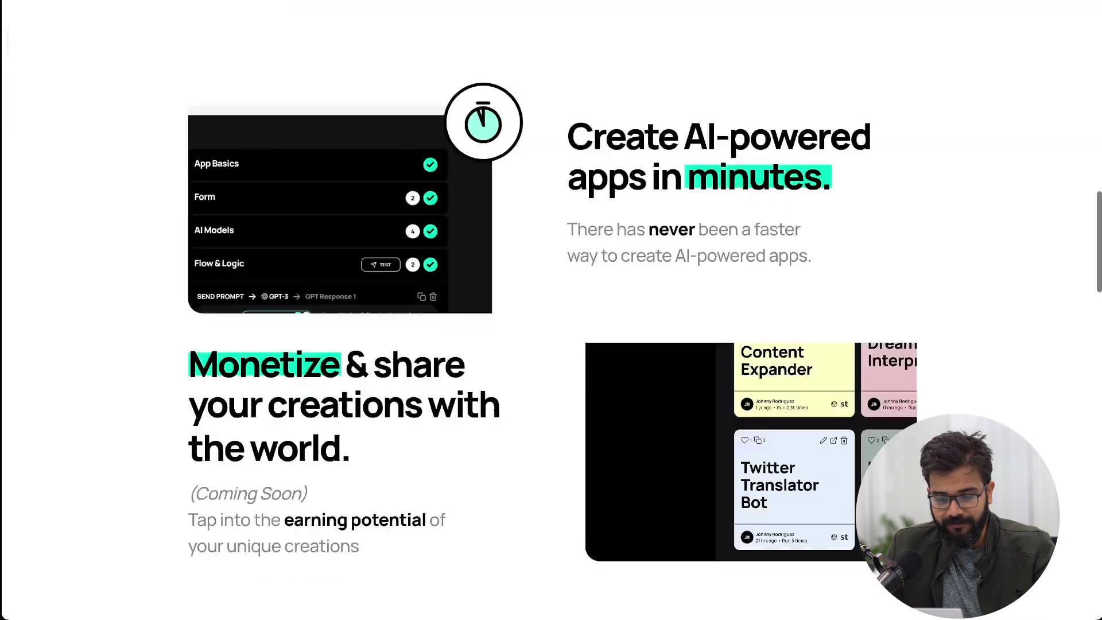
pyautogui.press('Home')
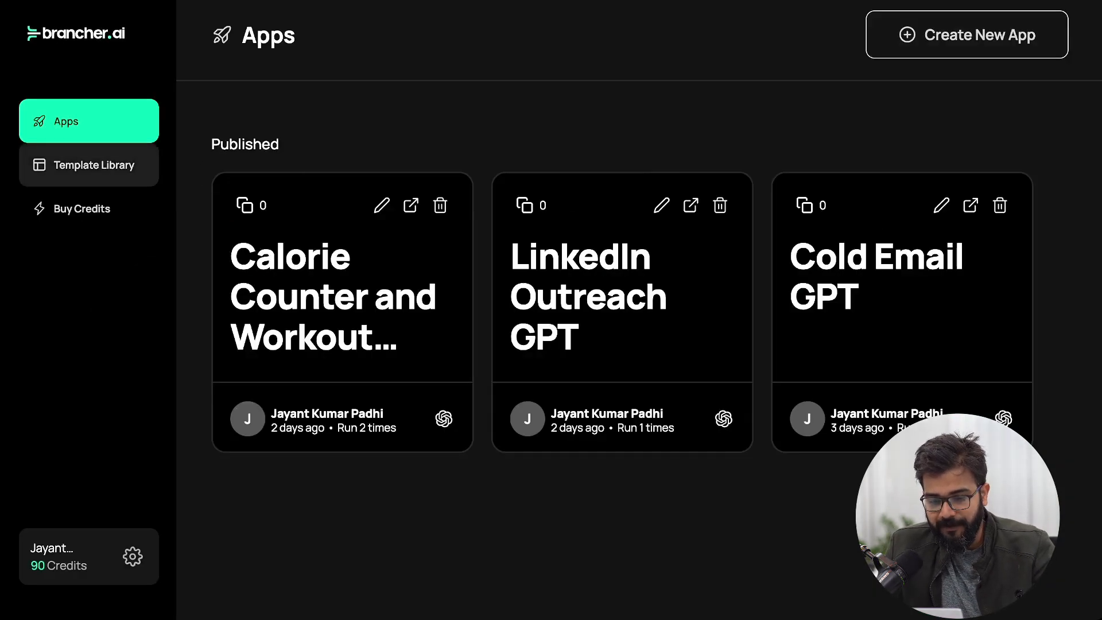
# Browse the templates in the Template Library.
pyautogui.click(94, 165)
pyautogui.scroll(-8, 637, 309)
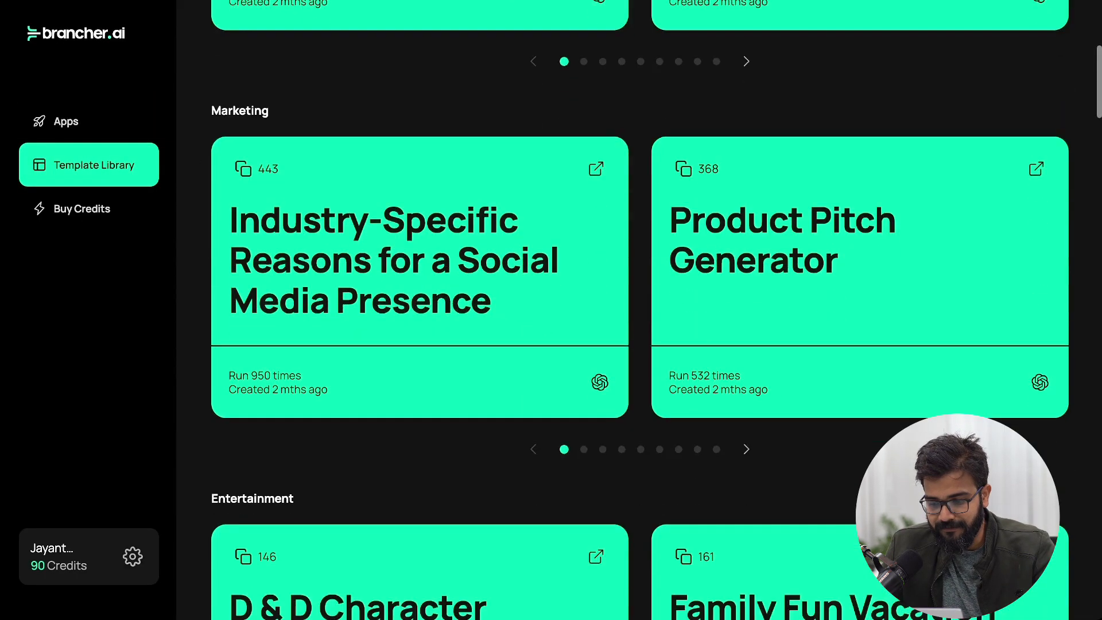
pyautogui.scroll(-20, 637, 310)
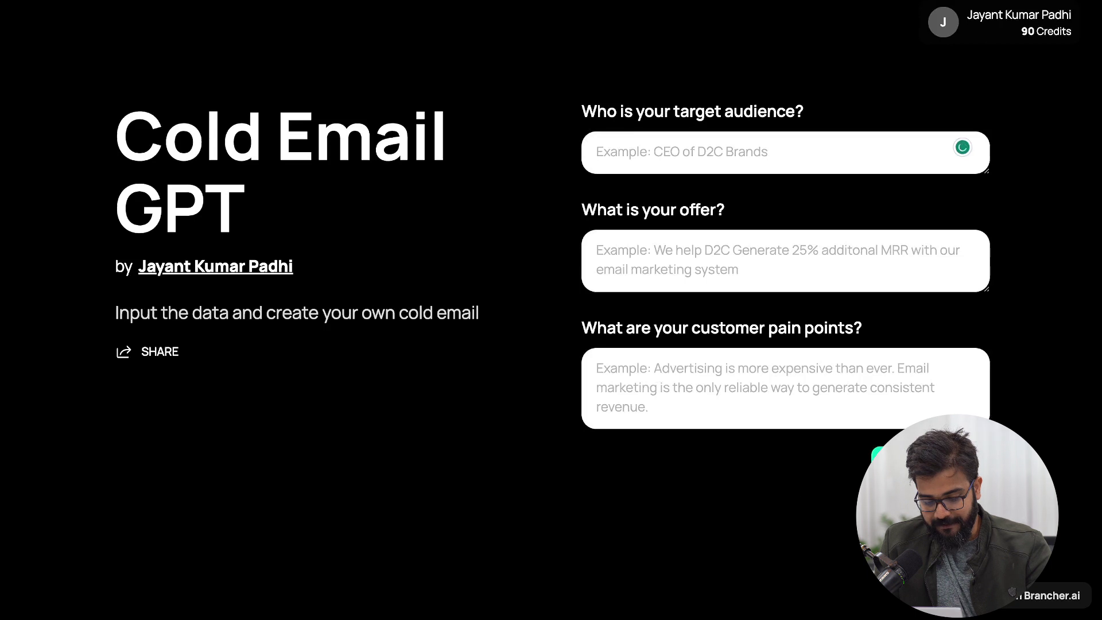
# Enter 'CEOs of SaaS Companies' as audience and a cold-outreach demand-generation offer.
pyautogui.write('CEOs of SaaS Companies')
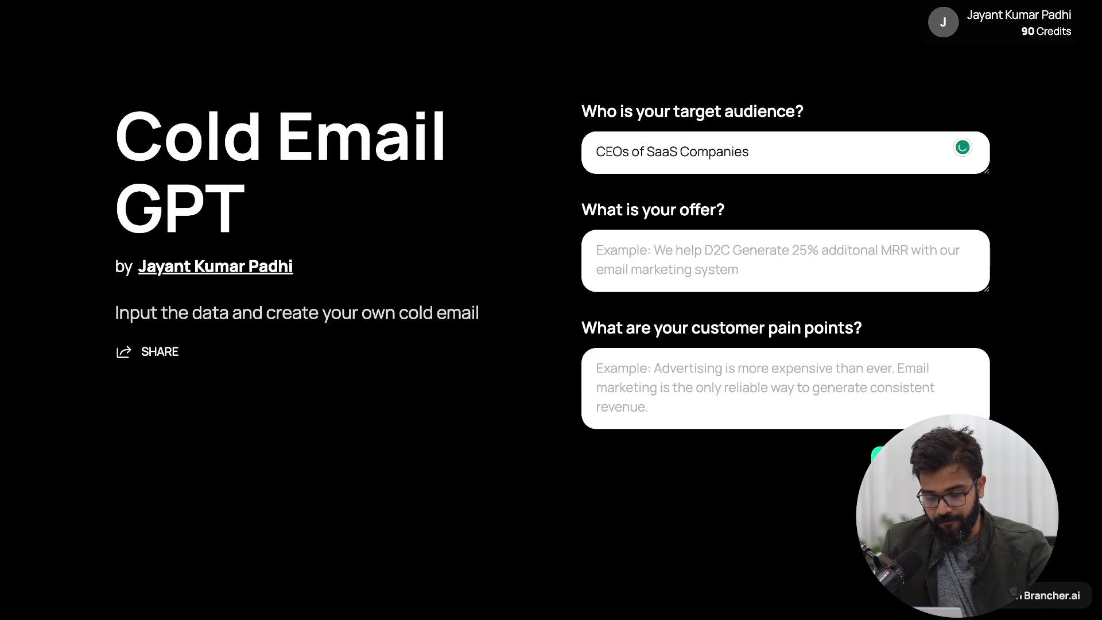
pyautogui.click(597, 250)
pyautogui.write('We help you with')
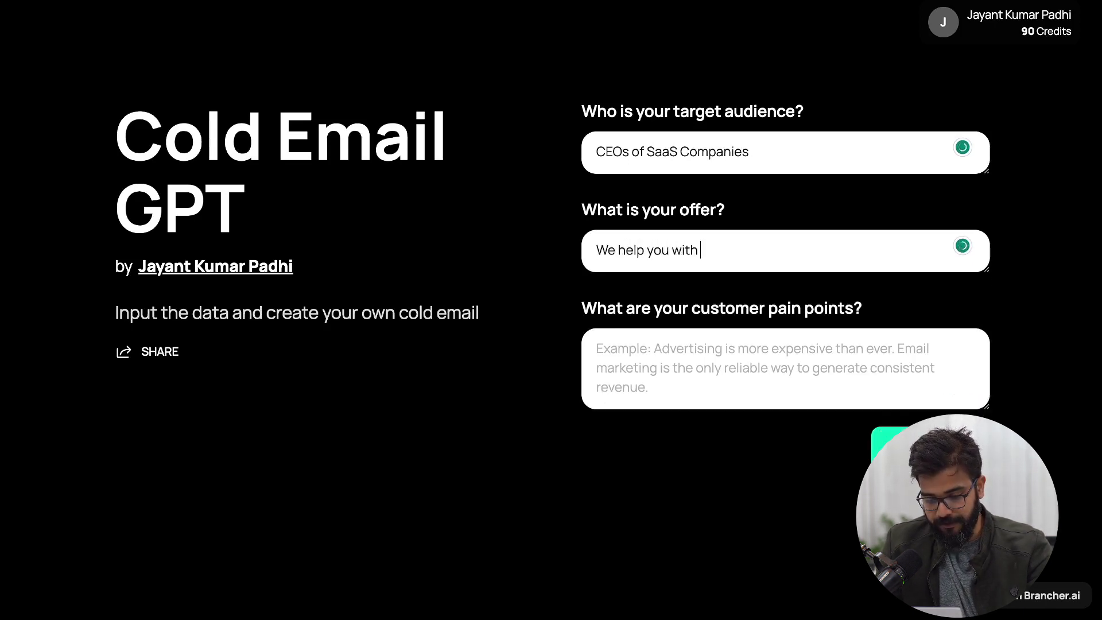
pyautogui.write(' demand geenration through ')
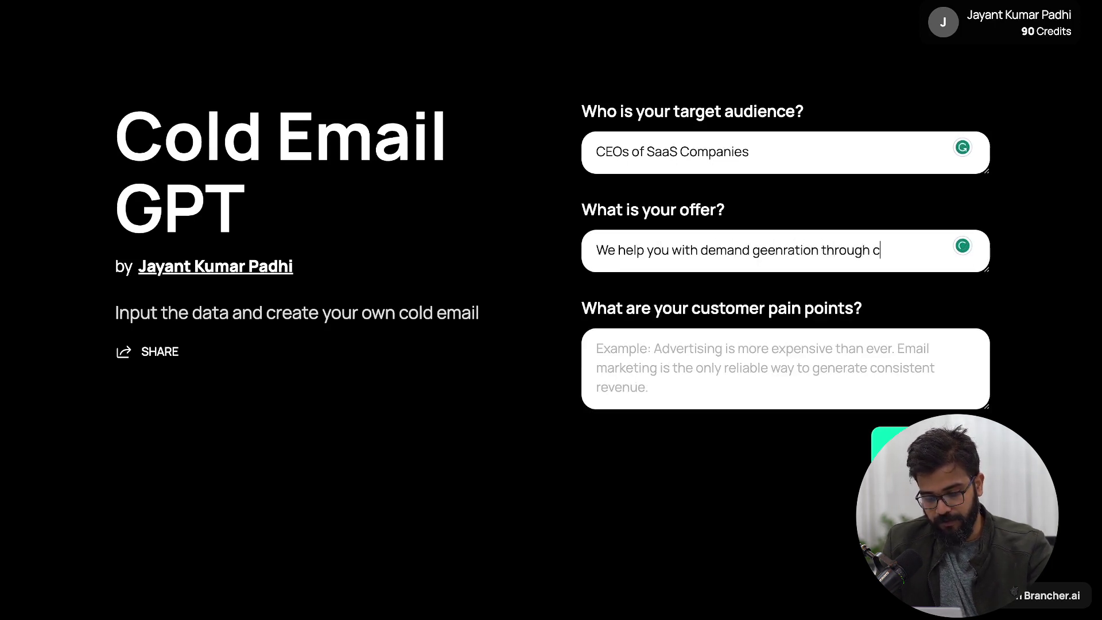
pyautogui.write('cold outreach')
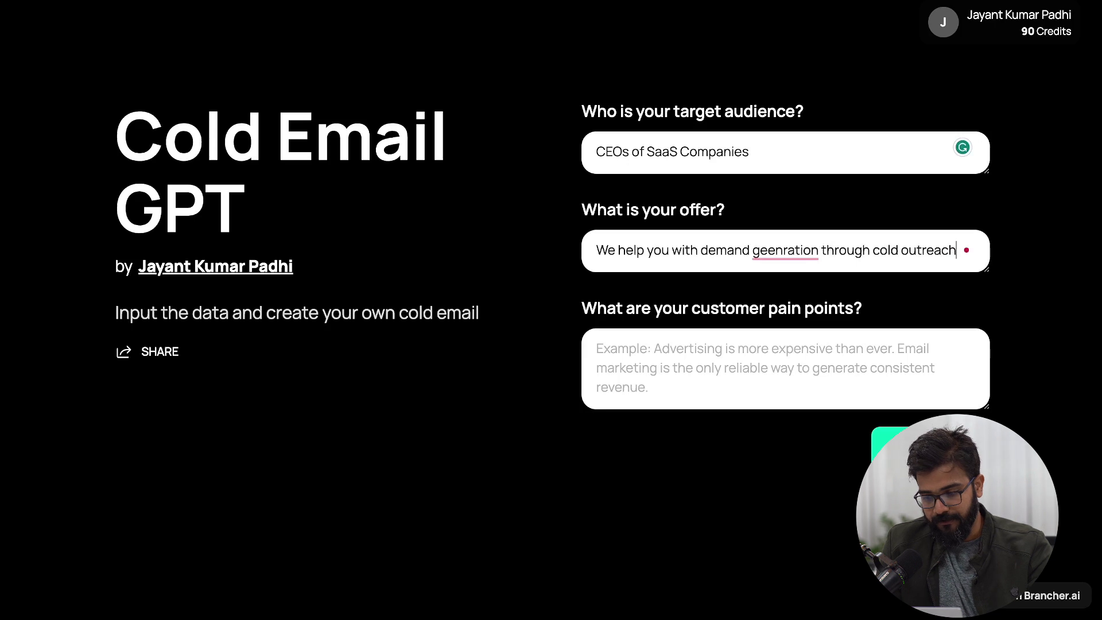
pyautogui.click(785, 251)
# Describe the pain point: advertising is expensive for SaaS businesses, reachable without spending a dime.
pyautogui.click(799, 278)
pyautogui.press('Tab')
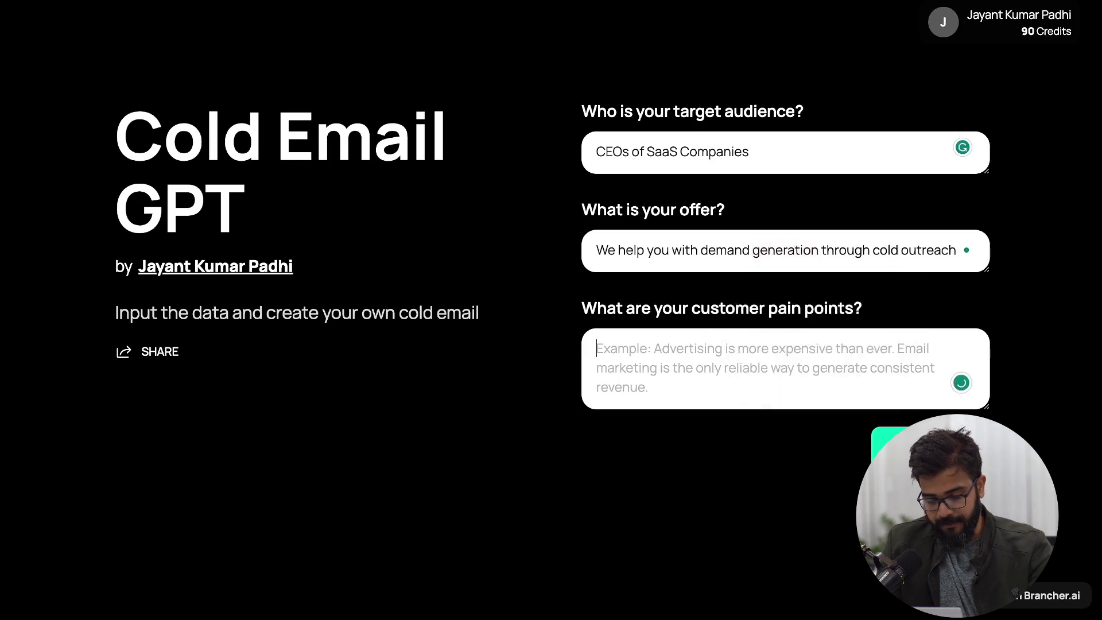
pyautogui.write('Advertising i')
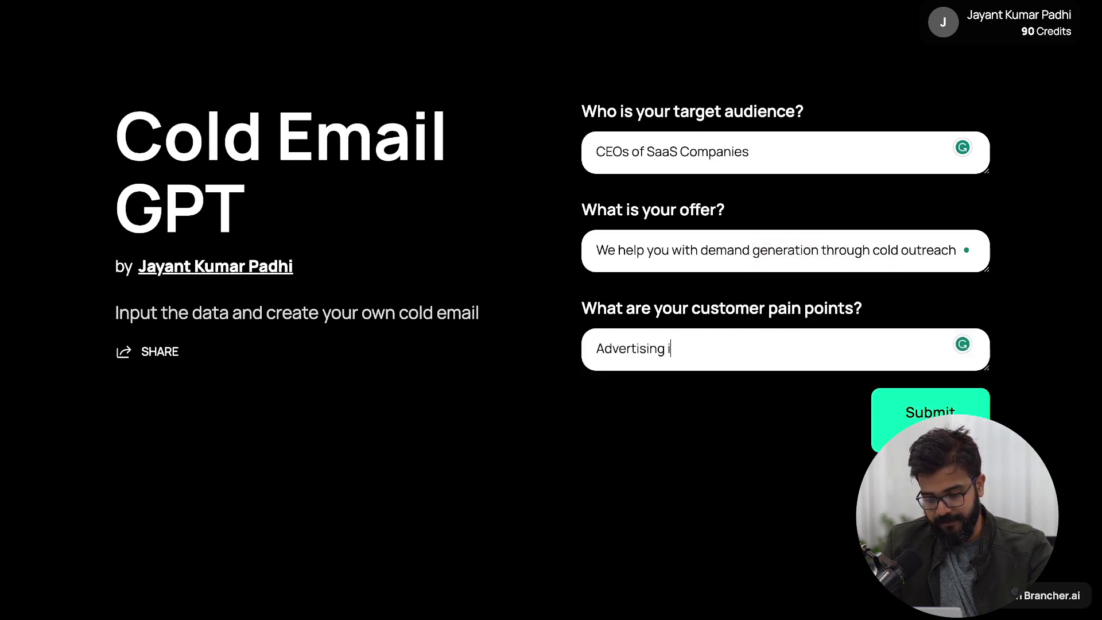
pyautogui.write('s very expe')
pyautogui.write('nsi')
pyautogui.write('ve espe')
pyautogui.write('cially when ti co')
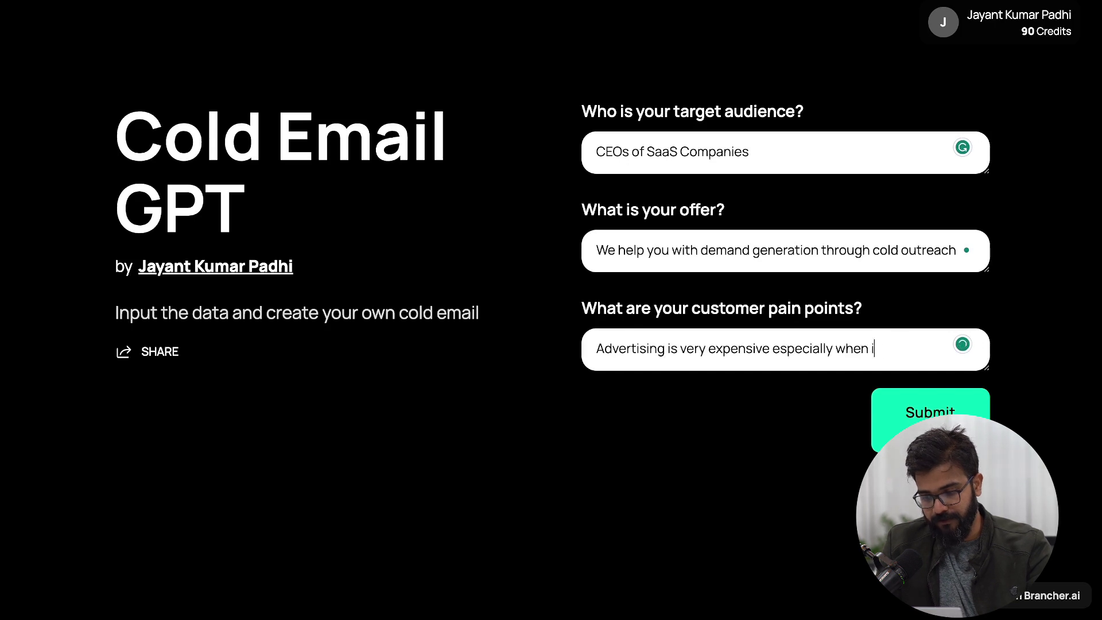
pyautogui.write(' comes to a SaaS')
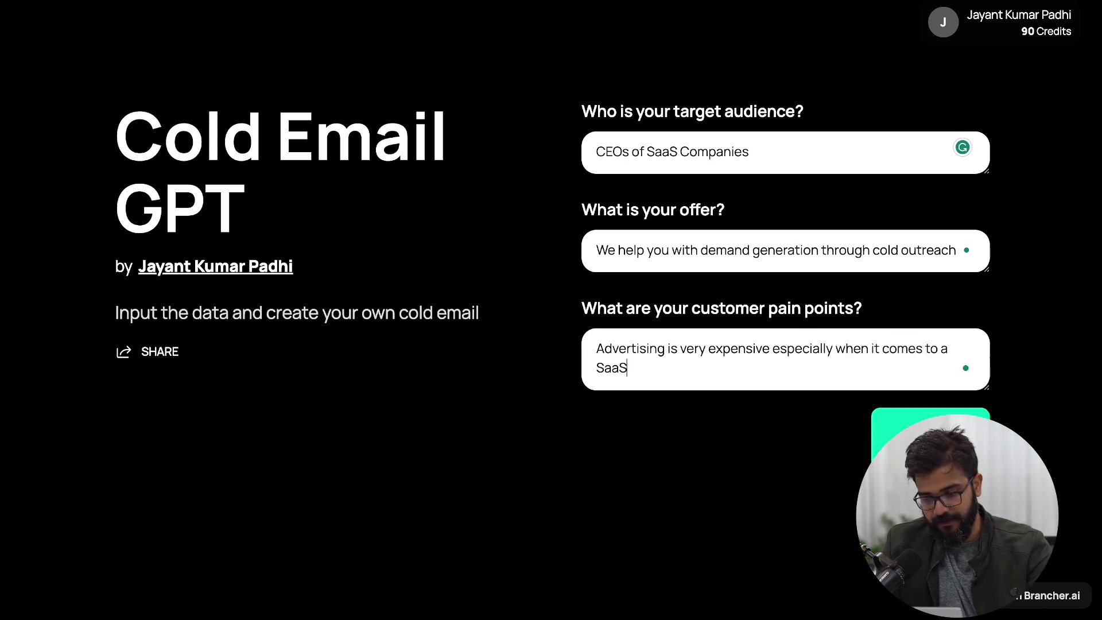
pyautogui.write(' busines.')
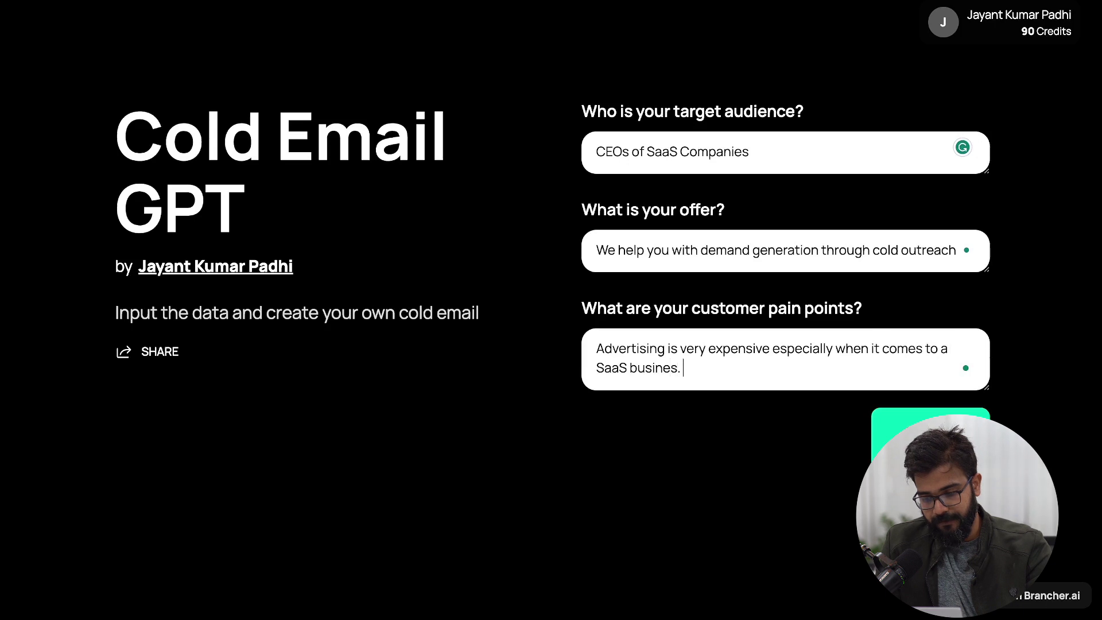
pyautogui.press('BackSpace')
pyautogui.press('BackSpace')
pyautogui.write('s. Wit')
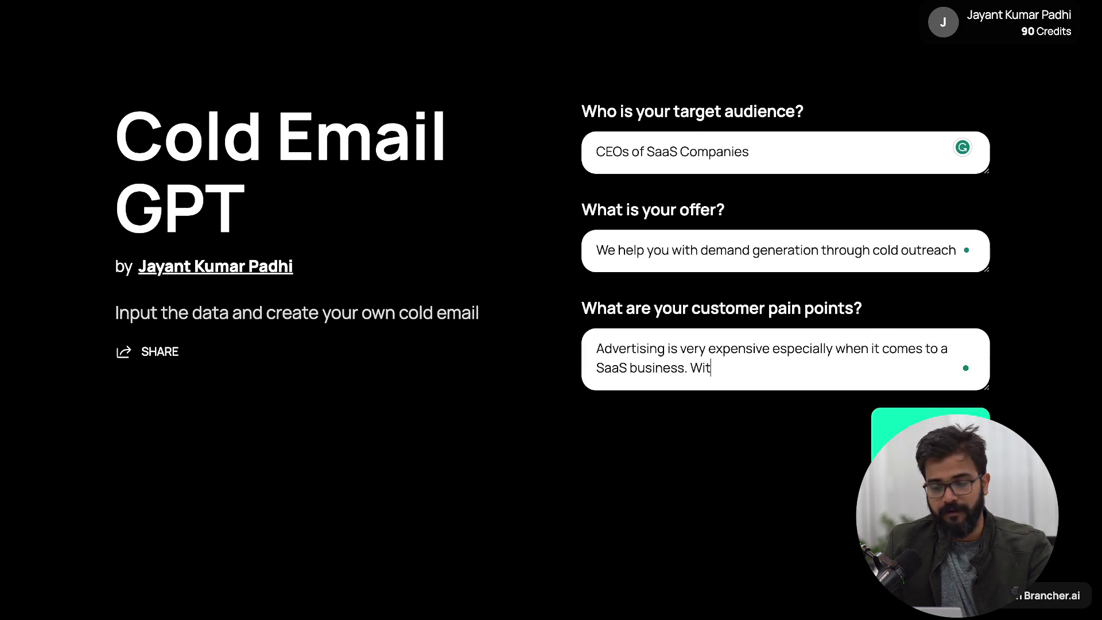
pyautogui.write('h our ou')
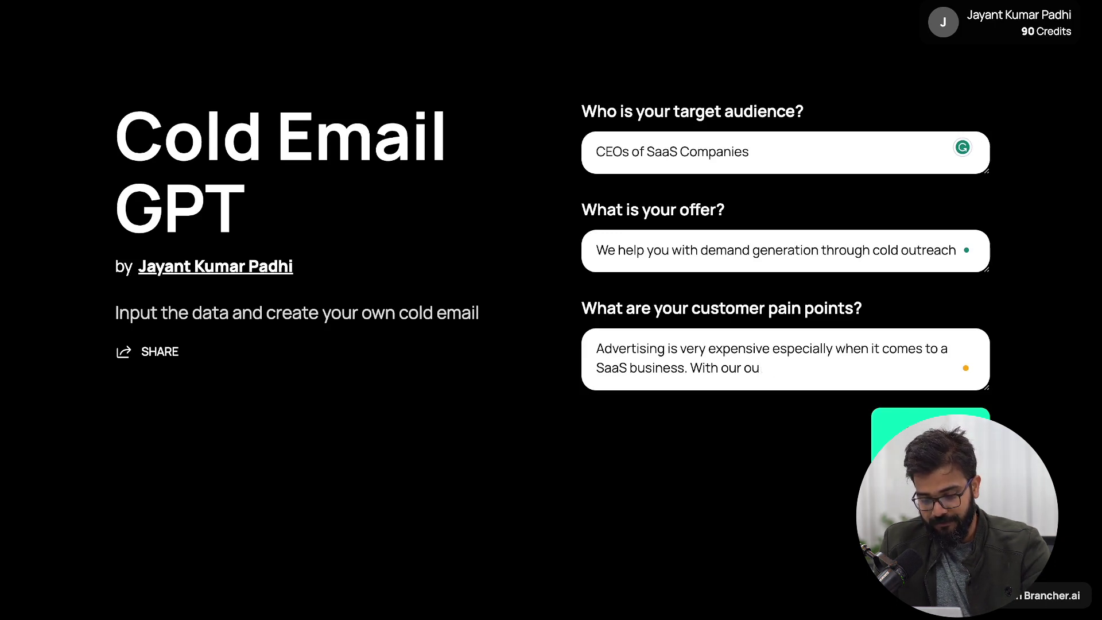
pyautogui.write('v')
pyautogui.write('ess, we')
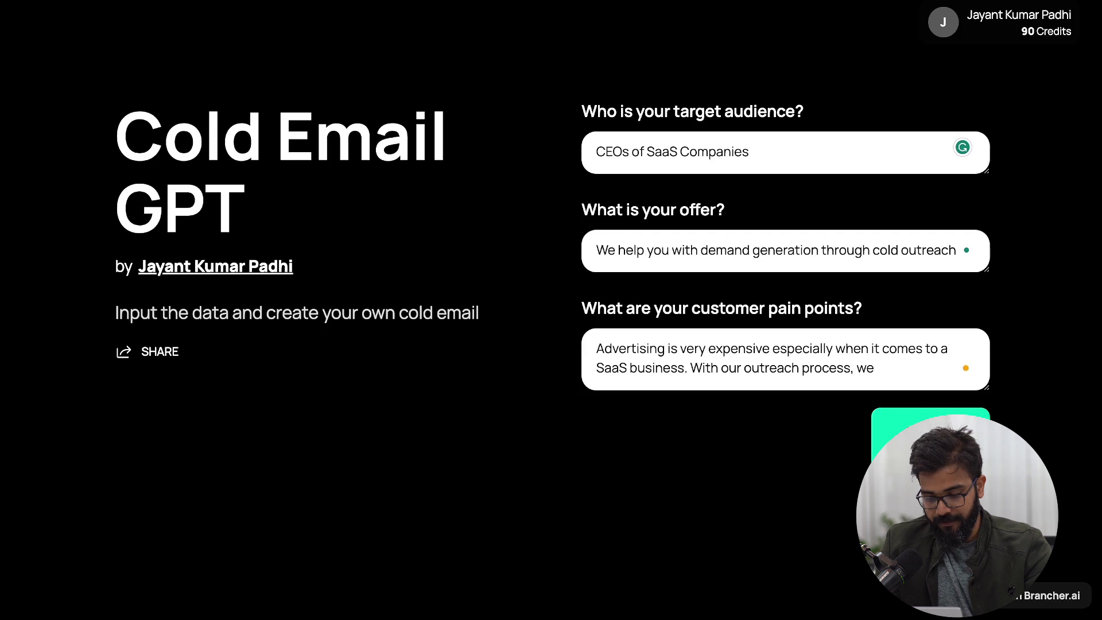
pyautogui.write(' help you onb')
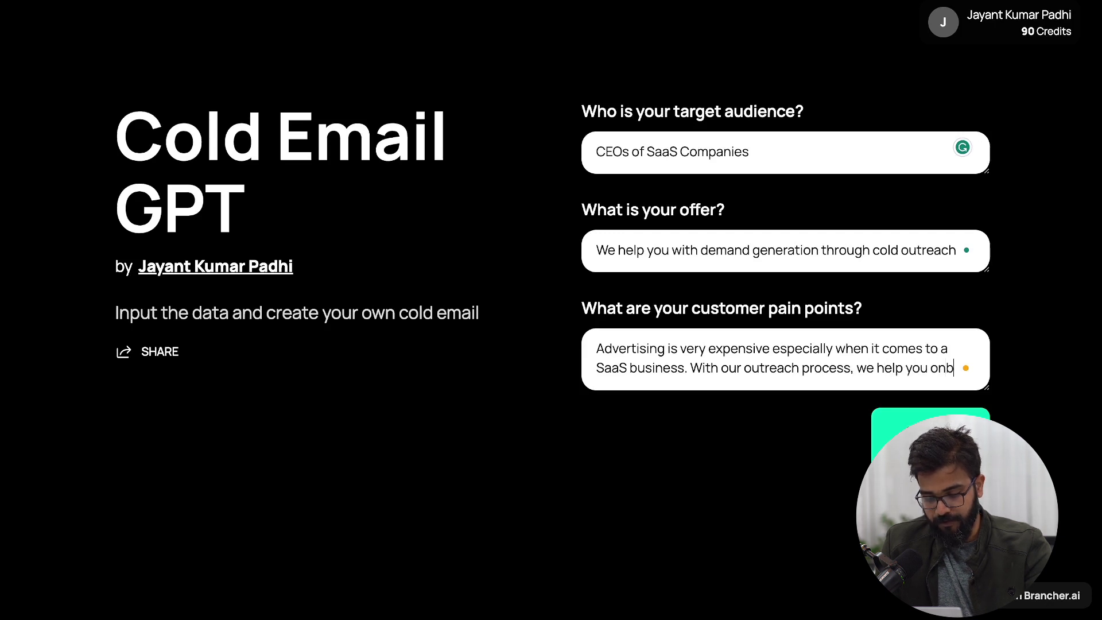
pyautogui.write('d customers w')
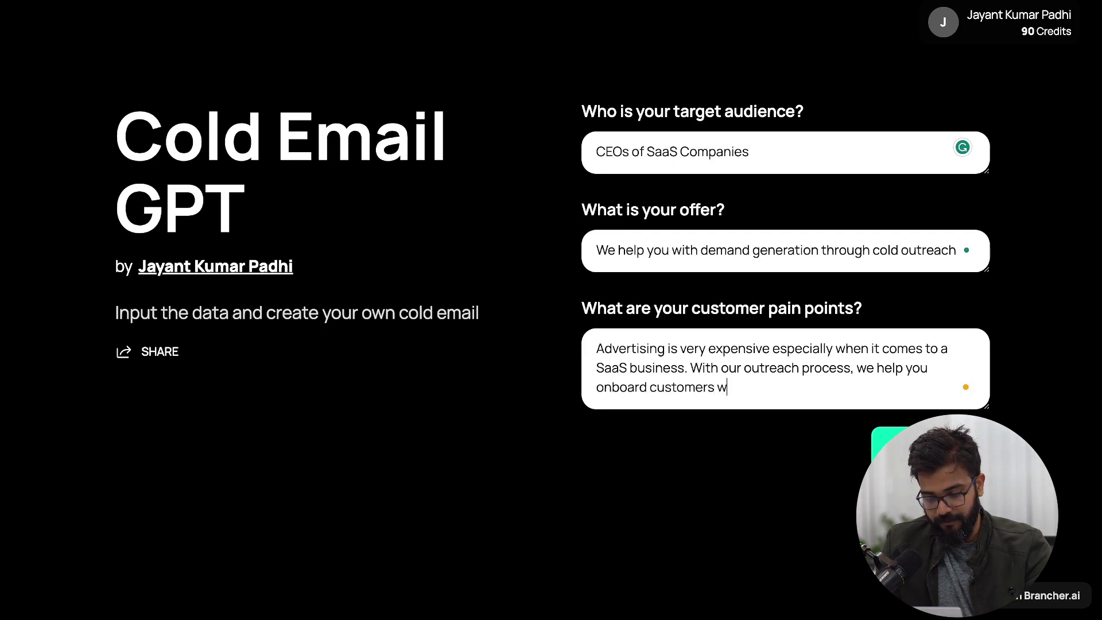
pyautogui.write('itho')
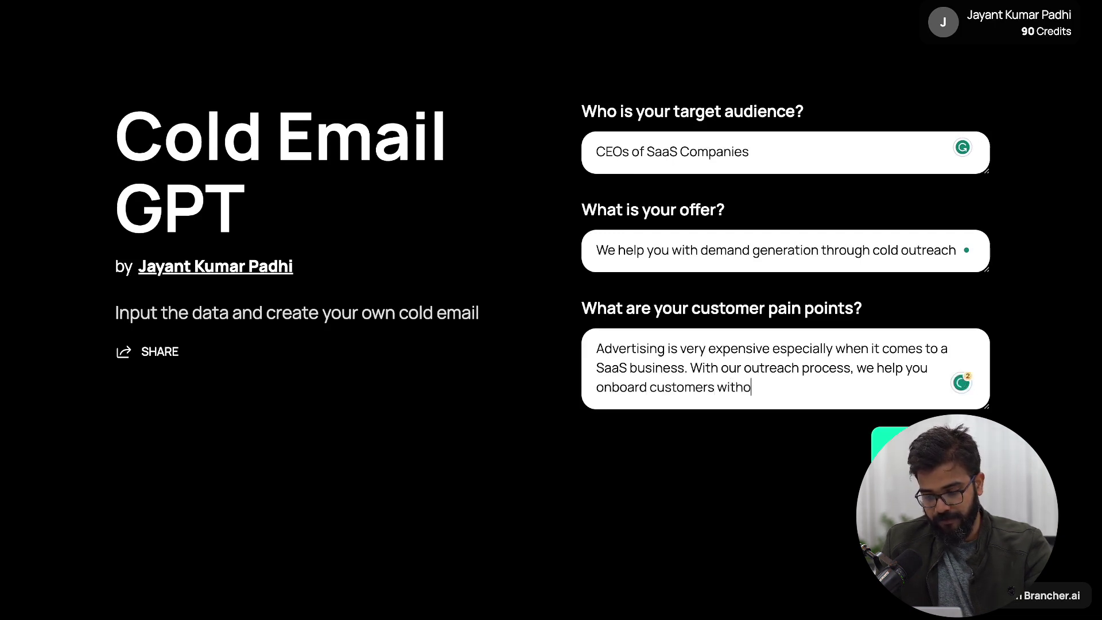
pyautogui.write(' without spendin')
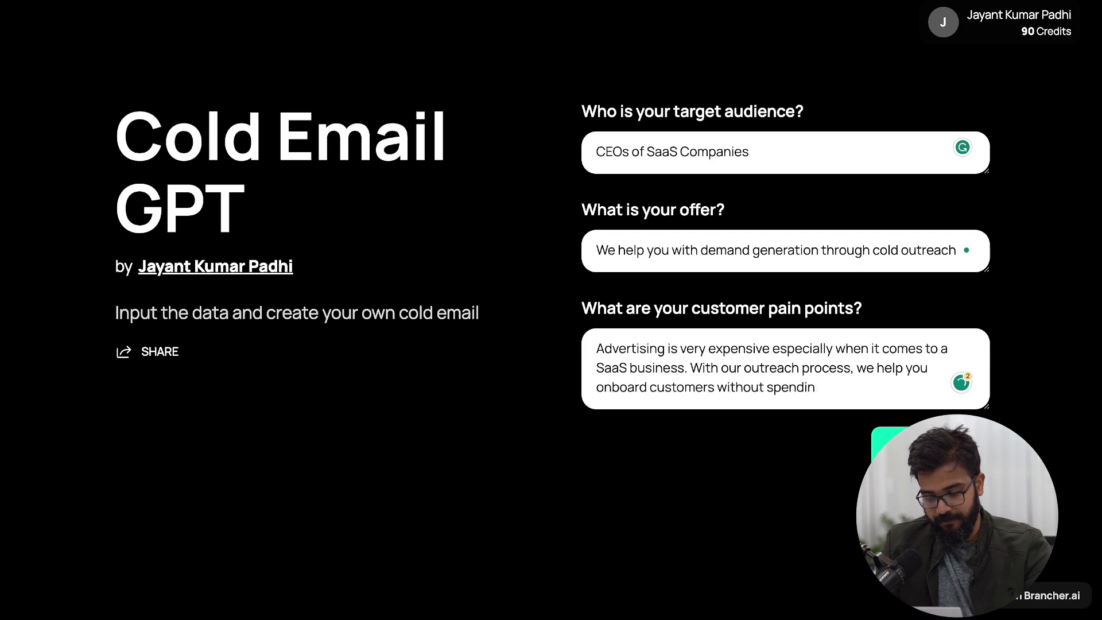
pyautogui.write('fg is')
pyautogui.press('BackSpace')
pyautogui.press('BackSpace')
pyautogui.write('a dime on ads.')
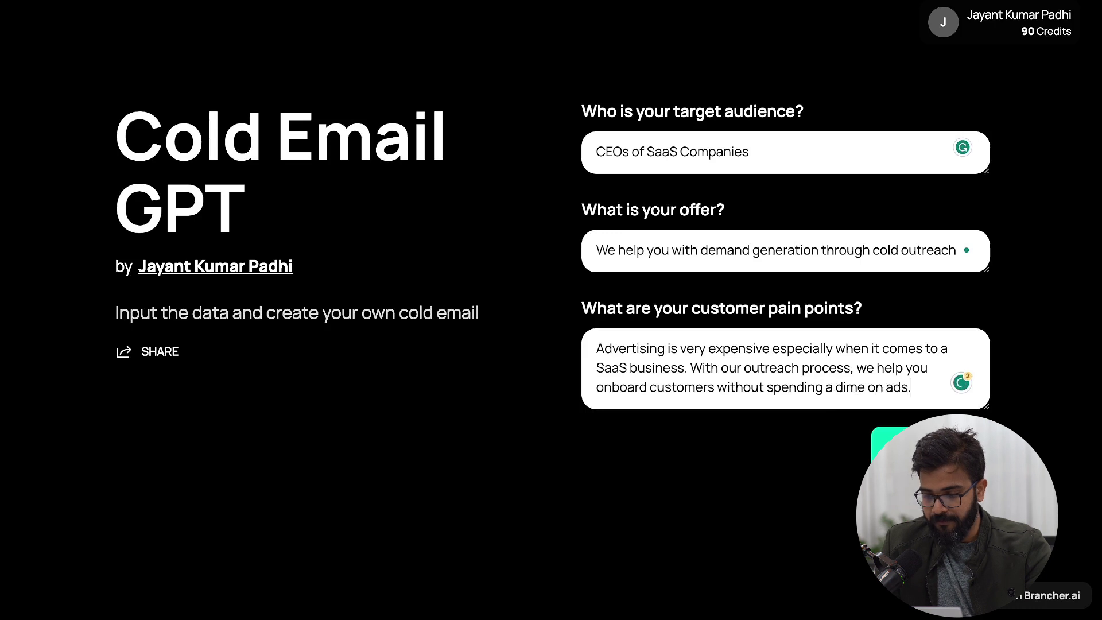
pyautogui.moveTo(684, 250)
pyautogui.mouseDown()
pyautogui.moveTo(922, 250)
pyautogui.moveTo(686, 250)
pyautogui.mouseUp()
# Change 'you' to 'them' in the offer answer.
pyautogui.click(662, 252)
pyautogui.doubleClick(658, 250)
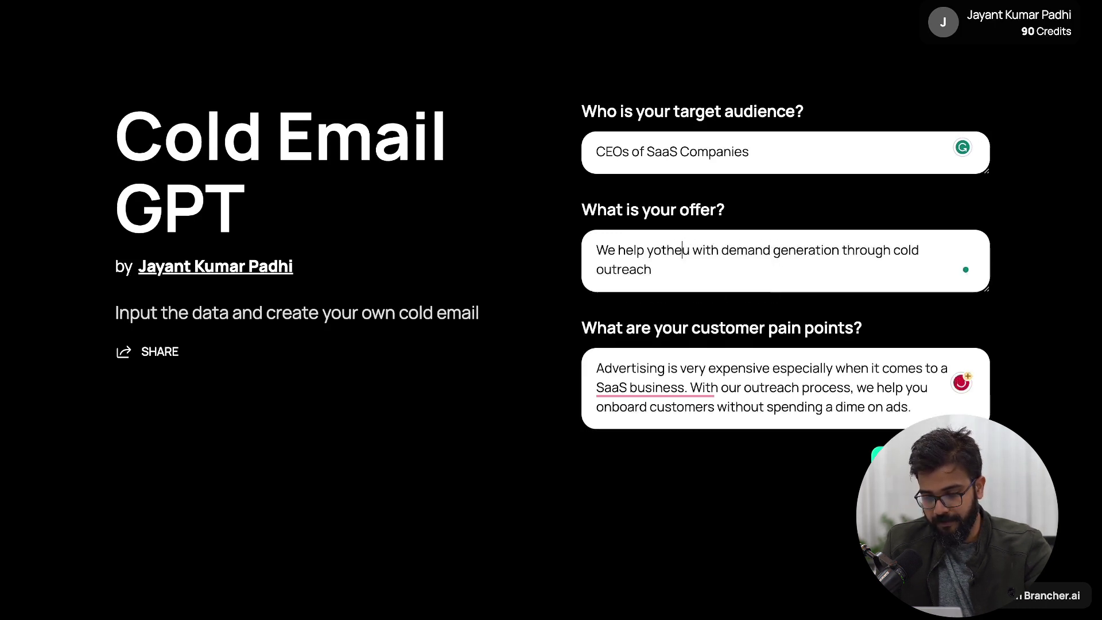
pyautogui.press('BackSpace')
pyautogui.press('BackSpace')
pyautogui.press('BackSpace')
pyautogui.write('te')
pyautogui.press('BackSpace')
pyautogui.write('hem')
# Append 'and we charge only based on performance' to the offer and submit the form.
pyautogui.hotkey('ctrl', 'a')
pyautogui.press('Right')
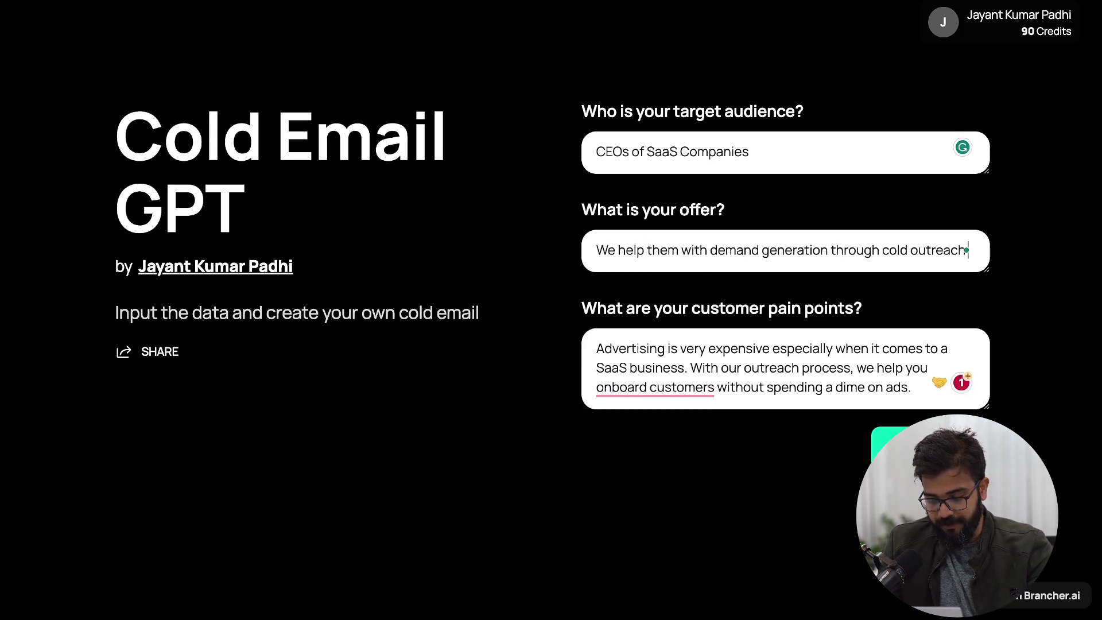
pyautogui.write('and we char')
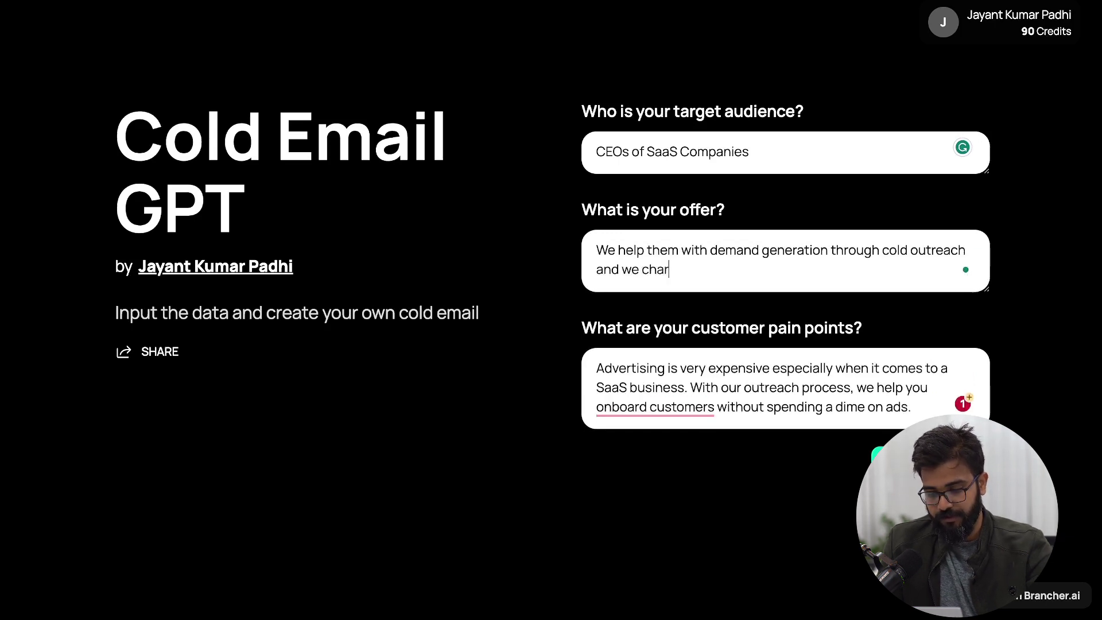
pyautogui.write('ge only based on performance')
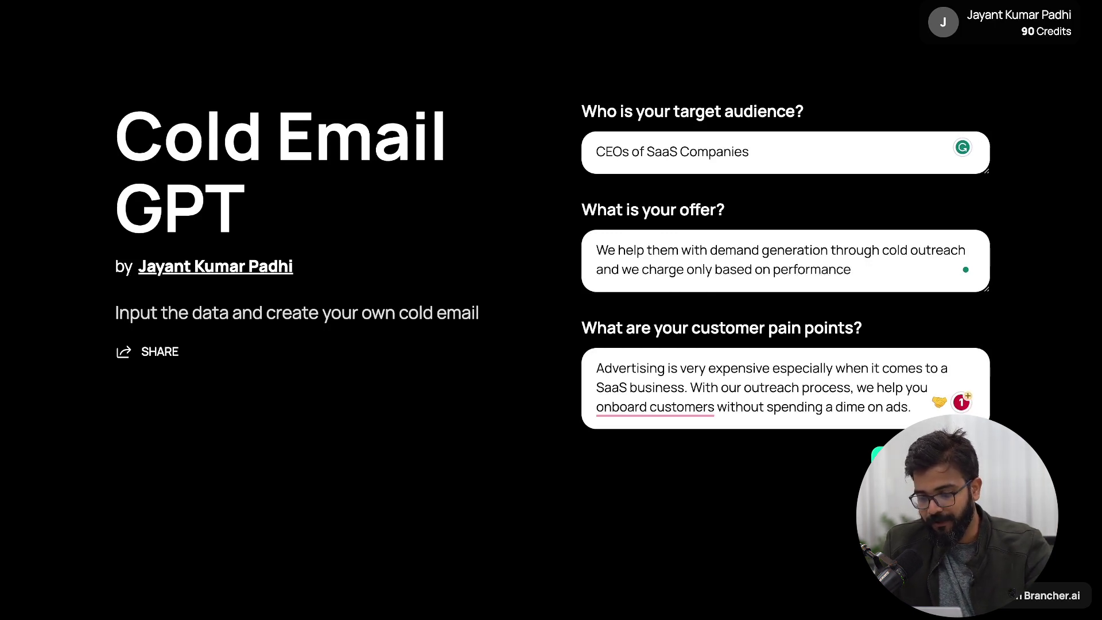
pyautogui.hotkey('ctrl', 'Return')
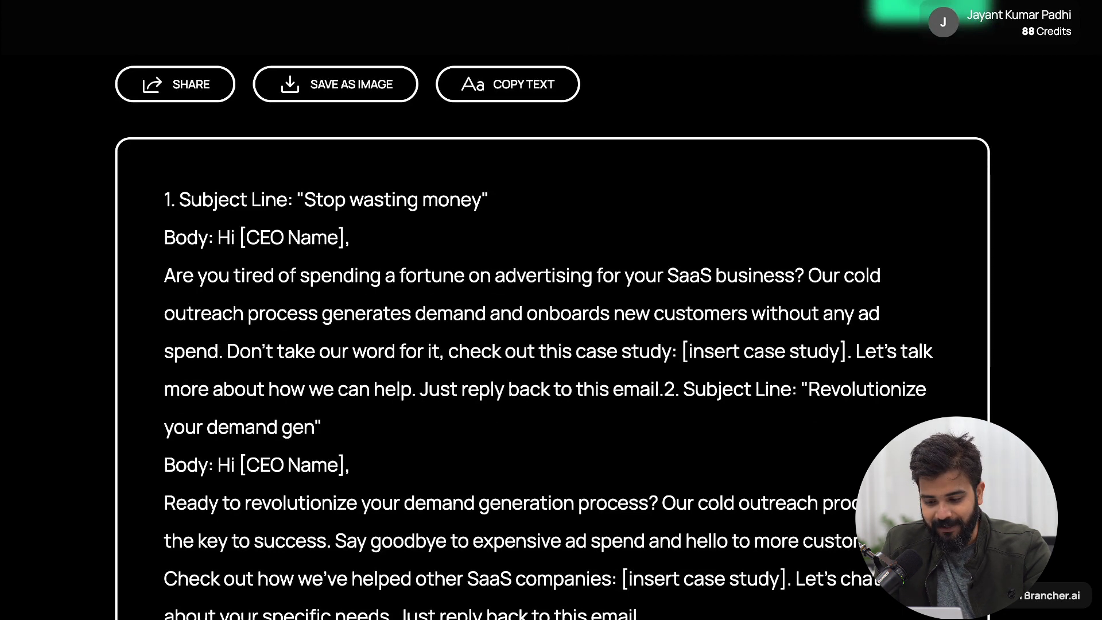
# Review the generated cold emails, selecting the first email's text and scrolling through the rest.
pyautogui.moveTo(660, 389); pyautogui.dragTo(164, 200)
pyautogui.scroll(-15, 551, 344)
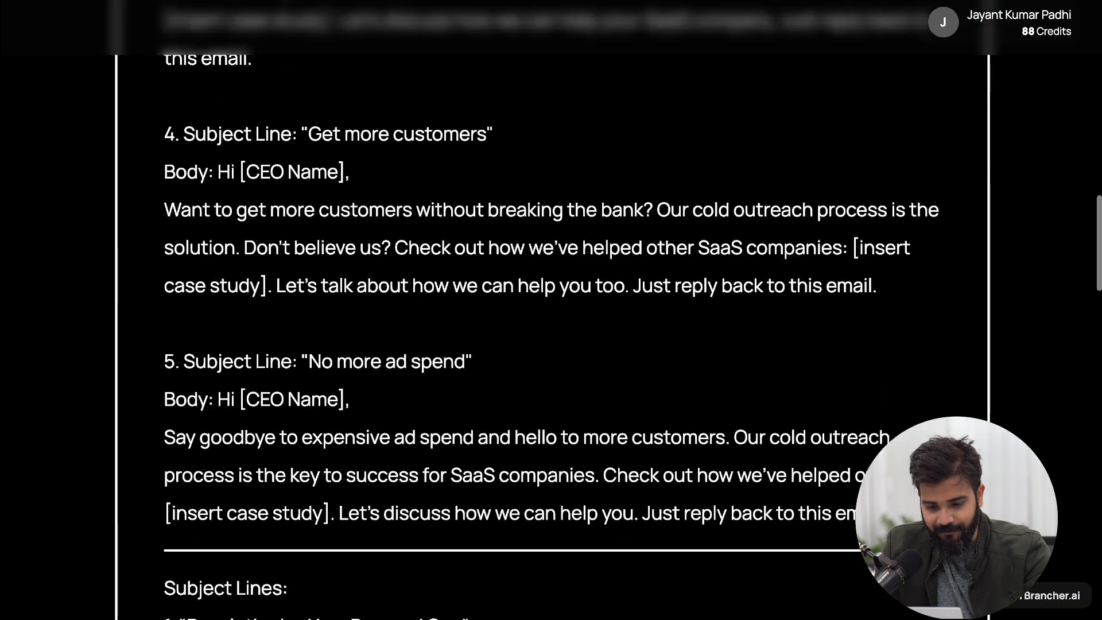
pyautogui.scroll(-5, 551, 345)
pyautogui.moveTo(219, 164); pyautogui.dragTo(415, 277)
pyautogui.scroll(-20, 551, 344)
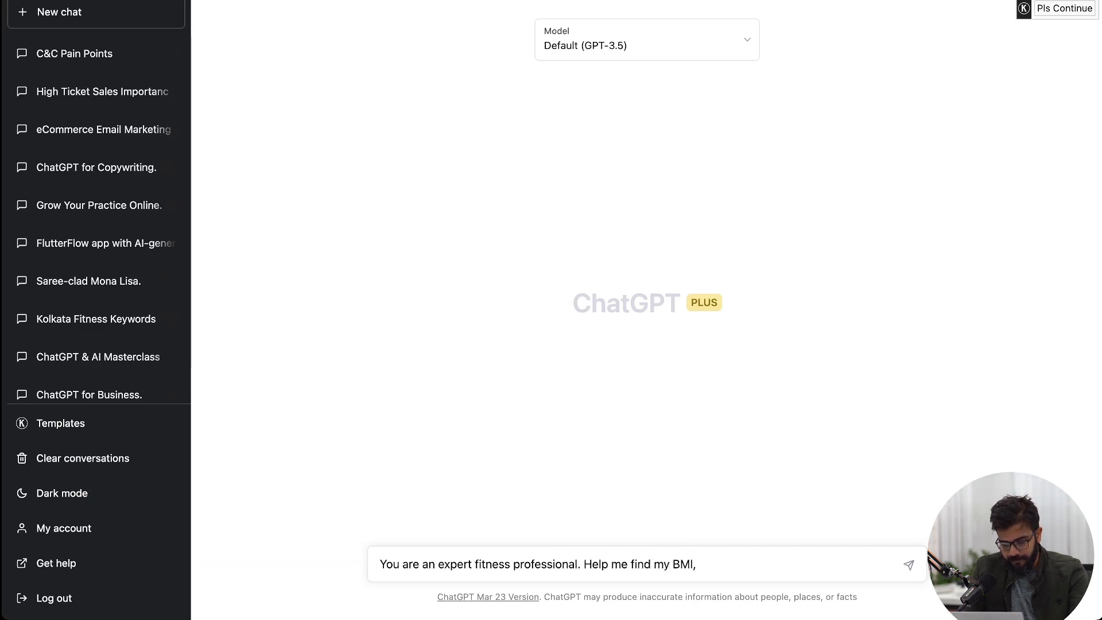
# Write the prompt asking the fitness professional to find my BMI by height, weight, gender and age.
pyautogui.write(', based on')
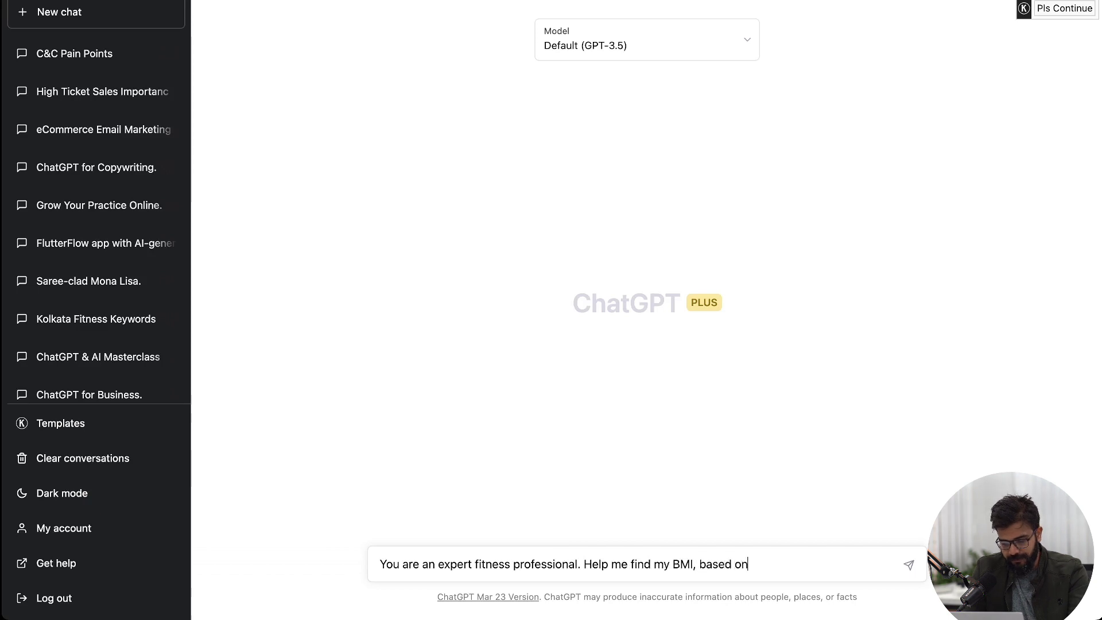
pyautogui.write(' that, recom')
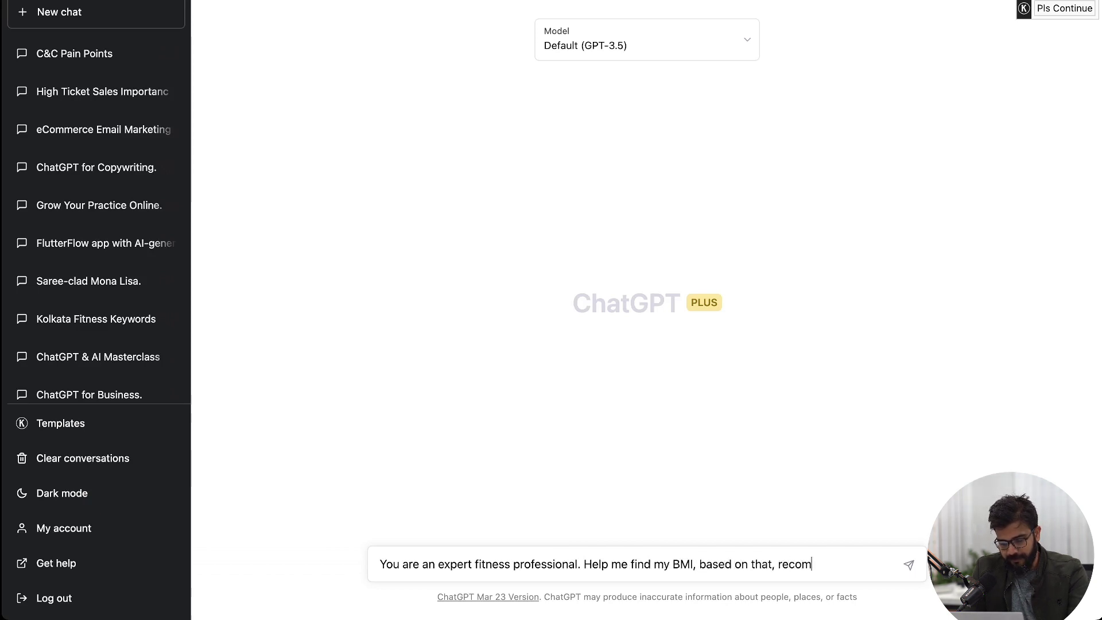
pyautogui.write('mend me')
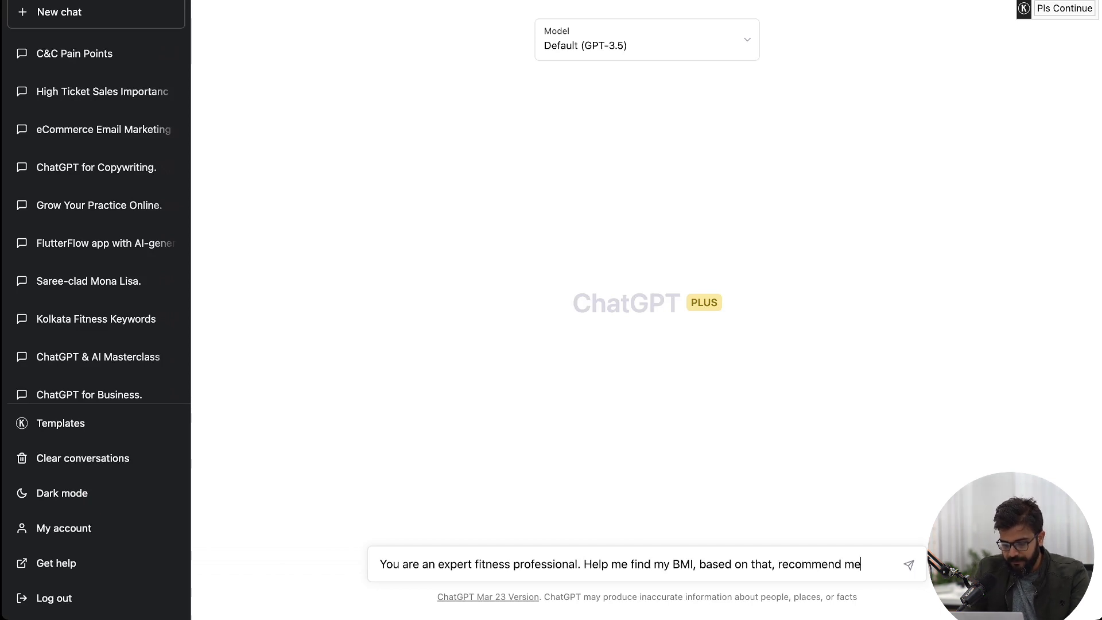
pyautogui.hotkey('shift', 'alt', 'Left')
pyautogui.hotkey('shift', 'alt', 'Left')
pyautogui.hotkey('shift', 'alt', 'Left')
pyautogui.press('BackSpace')
pyautogui.write('by height, w')
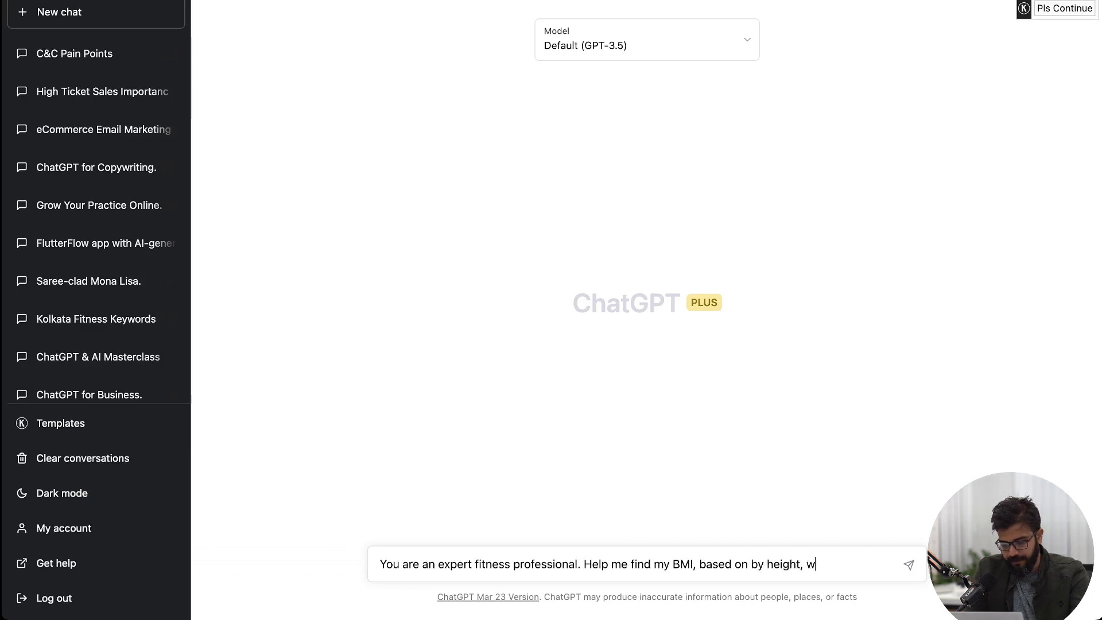
pyautogui.write('eight and')
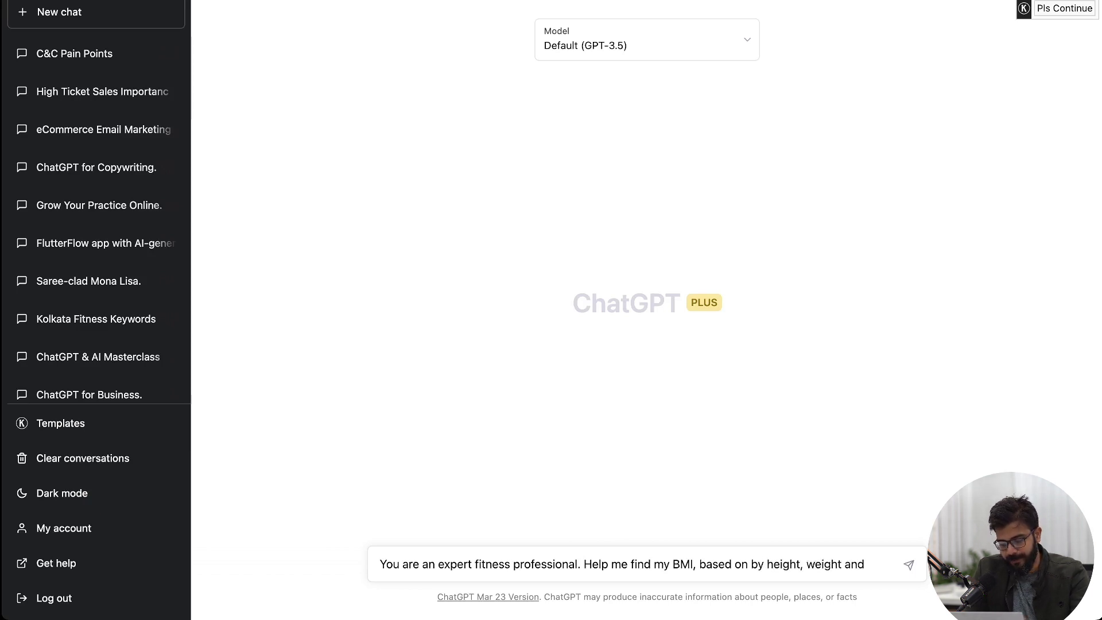
pyautogui.press('BackSpace')
pyautogui.press('BackSpace')
pyautogui.write('gender and age')
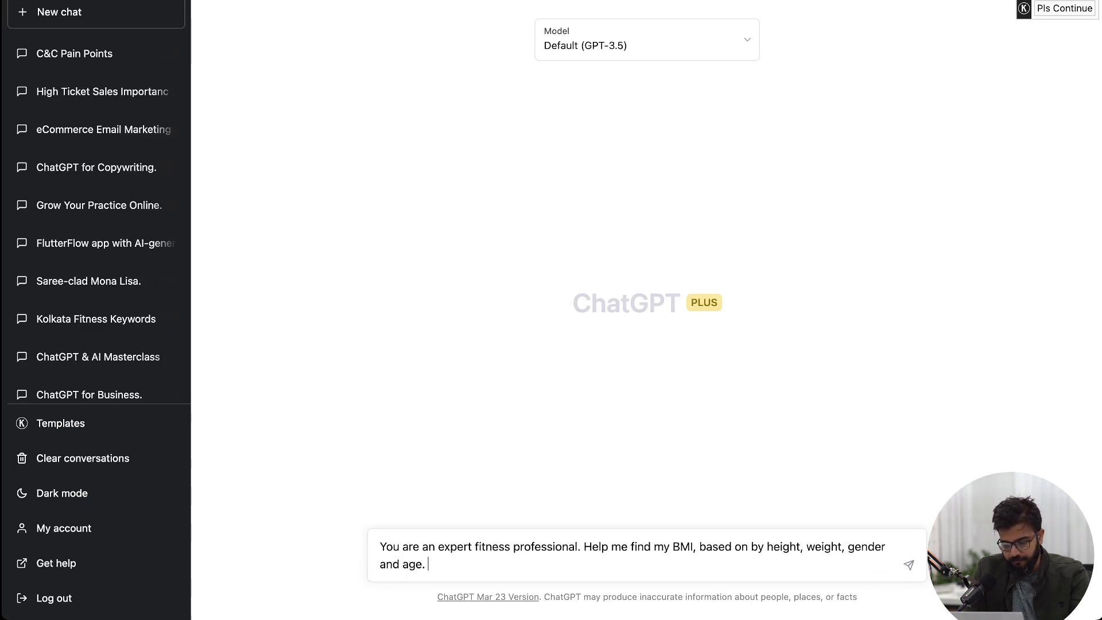
pyautogui.write('. Based on that, re')
pyautogui.press('BackSpace')
pyautogui.press('BackSpace')
# Add requests for an Indian calorie-deficit diet and muscle-building home workouts, then send it.
pyautogui.write(', recom')
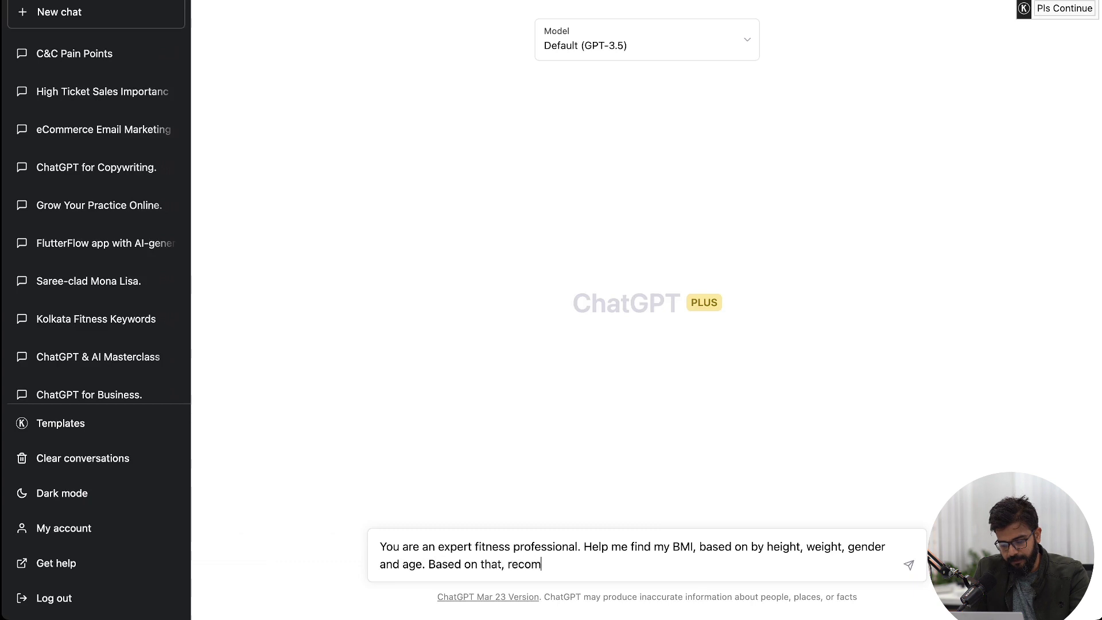
pyautogui.write('mend me some indian diet')
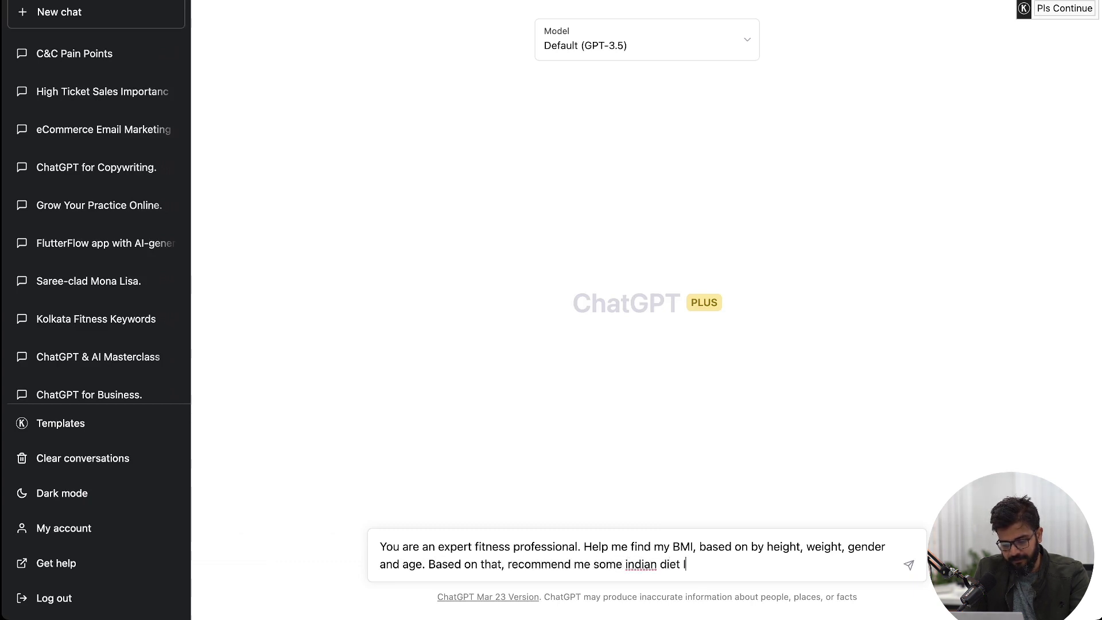
pyautogui.write(' I should take')
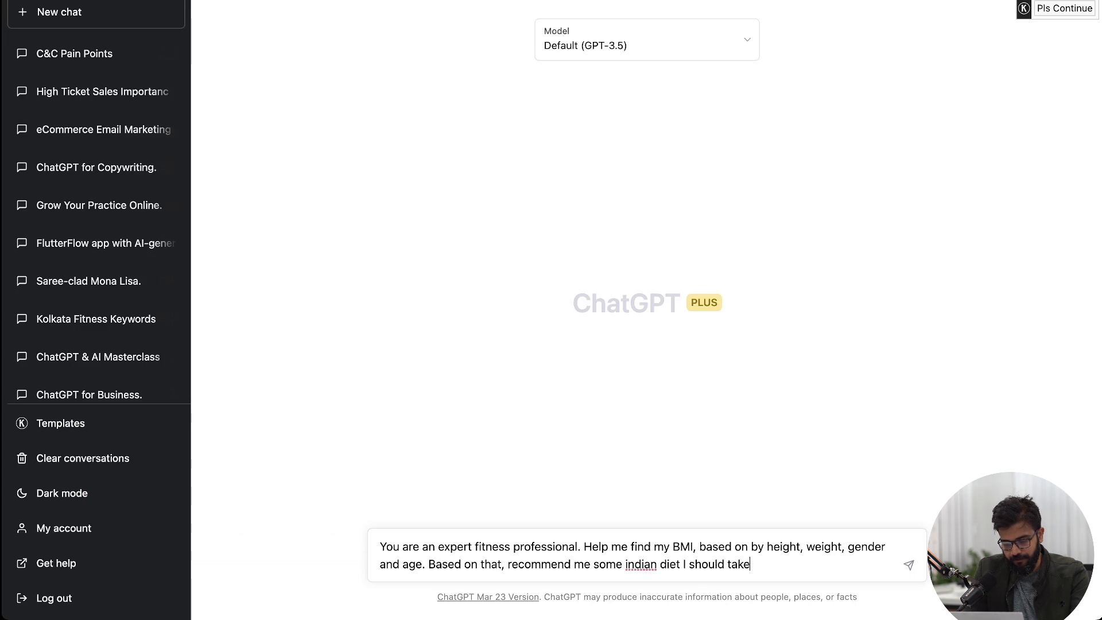
pyautogui.write(' to be in calorie deficit and')
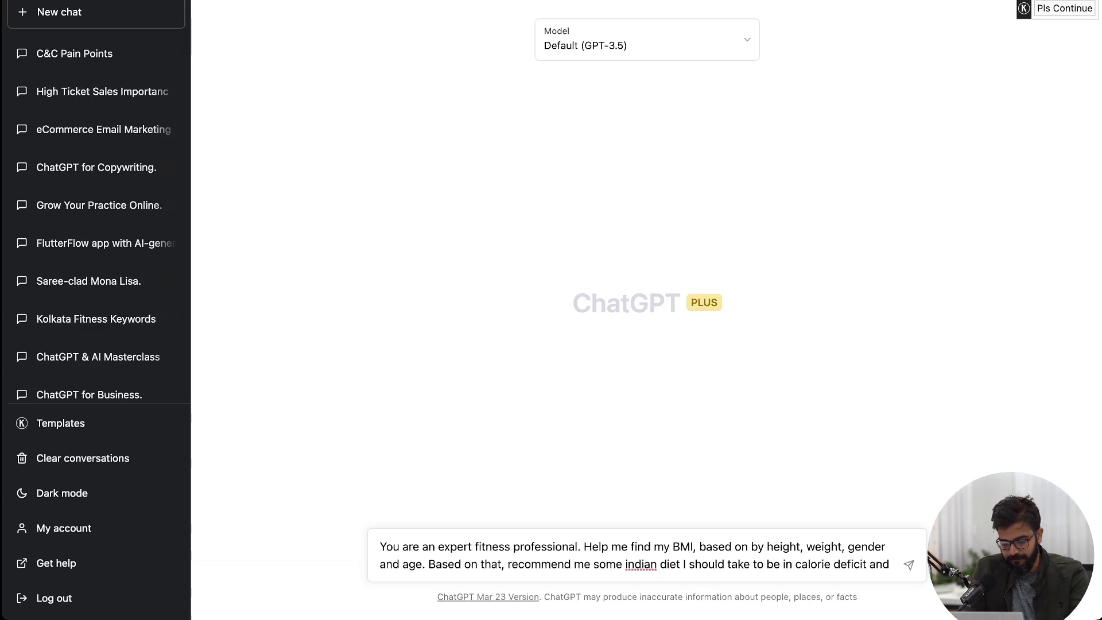
pyautogui.write('sugg')
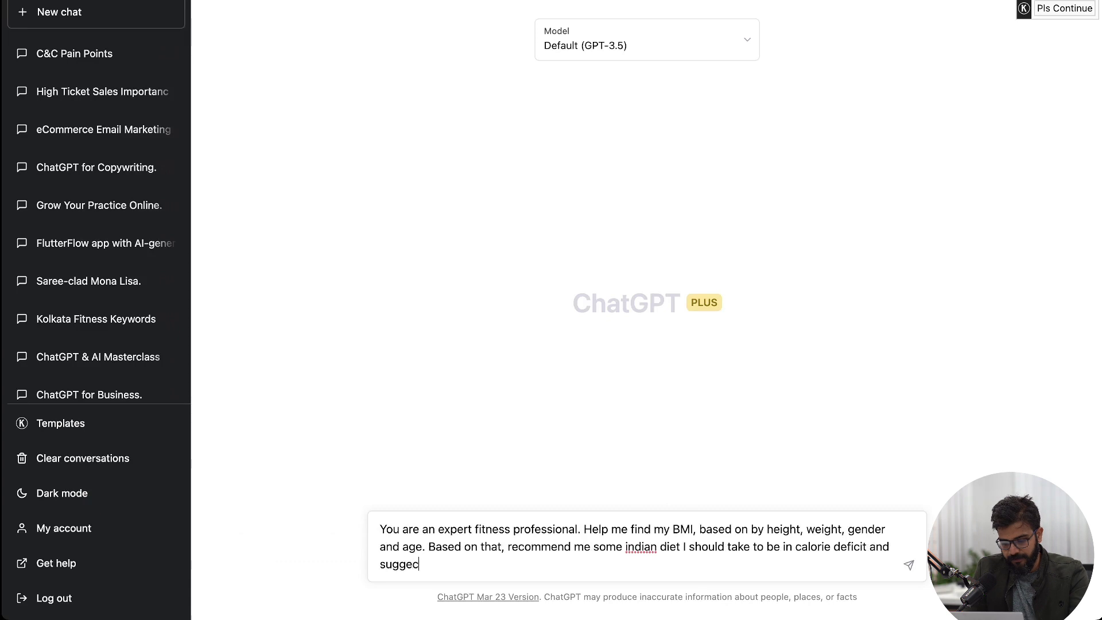
pyautogui.write('ect')
pyautogui.press('BackSpace')
pyautogui.press('BackSpace')
pyautogui.write('st me some wor')
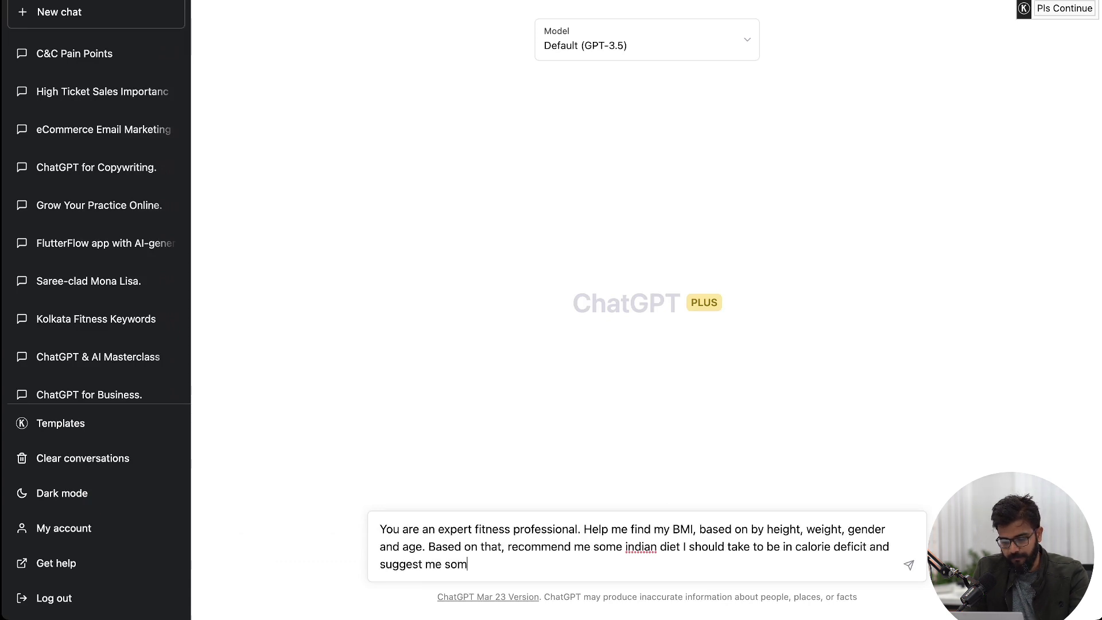
pyautogui.press('BackSpace')
pyautogui.press('BackSpace')
pyautogui.press('BackSpace')
pyautogui.write('home workouts that he')
pyautogui.press('BackSpace')
pyautogui.press('BackSpace')
pyautogui.write('will help me ')
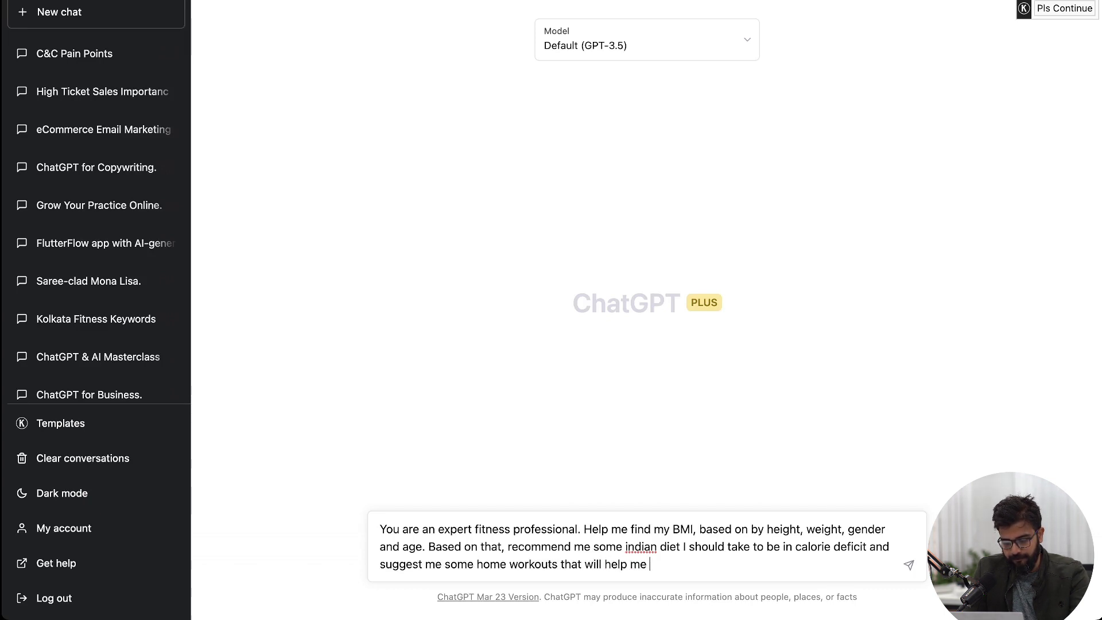
pyautogui.write('build some b')
pyautogui.press('BackSpace')
pyautogui.write('muscle')
pyautogui.press('Return')
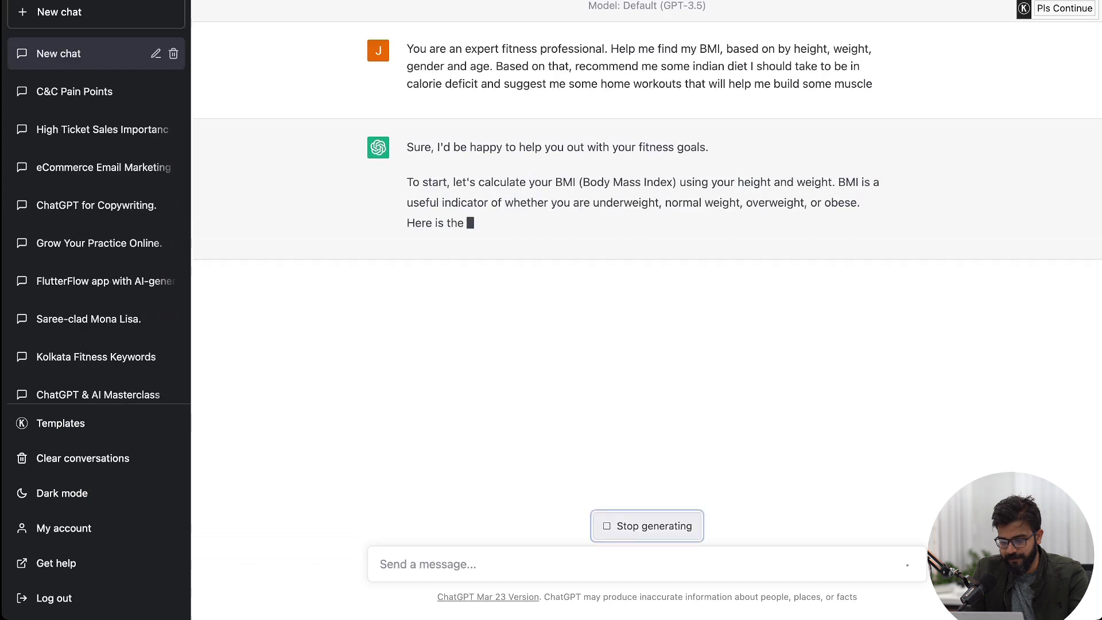
# Edit the prompt to add height 5ft 9 in, age 28, gender Male, weight 77.4 Kg and resubmit.
pyautogui.click(897, 49)
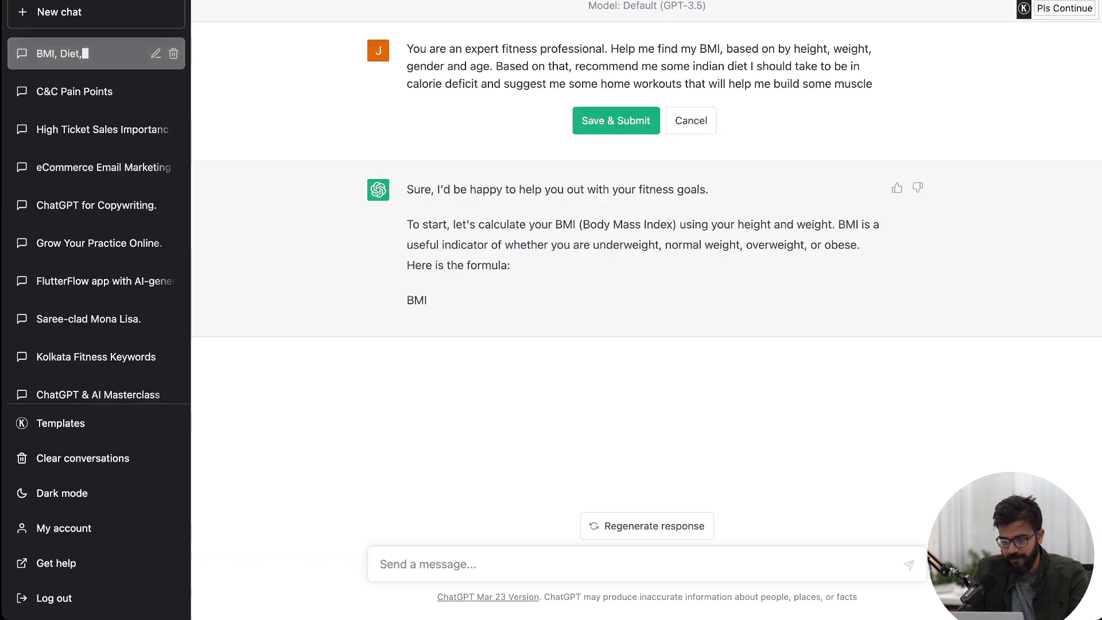
pyautogui.press('Return')
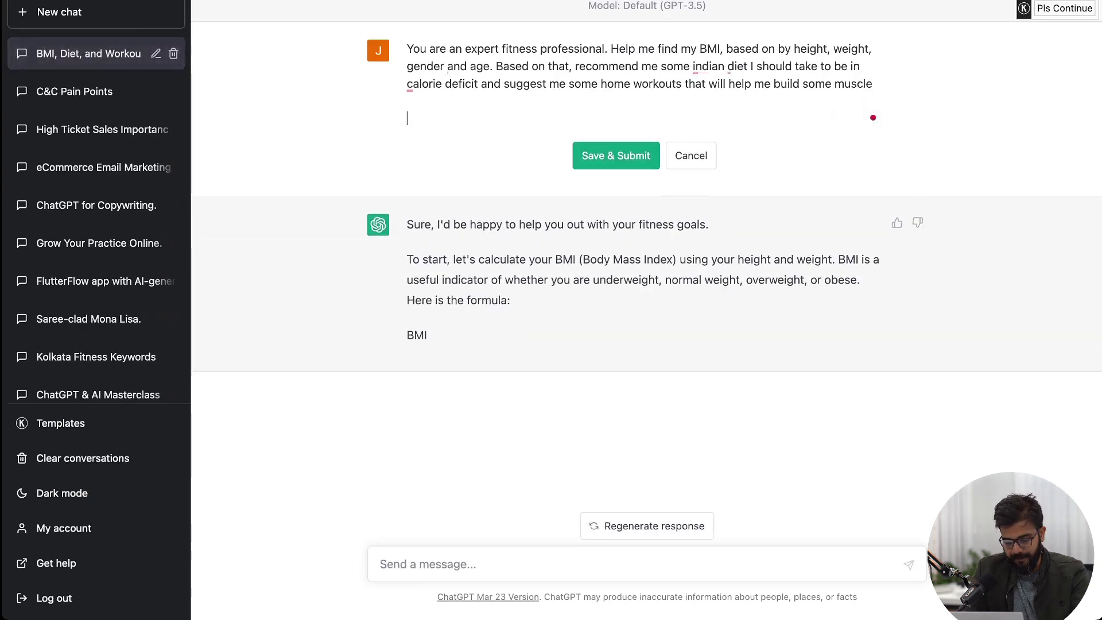
pyautogui.write('My Height')
pyautogui.press('Return')
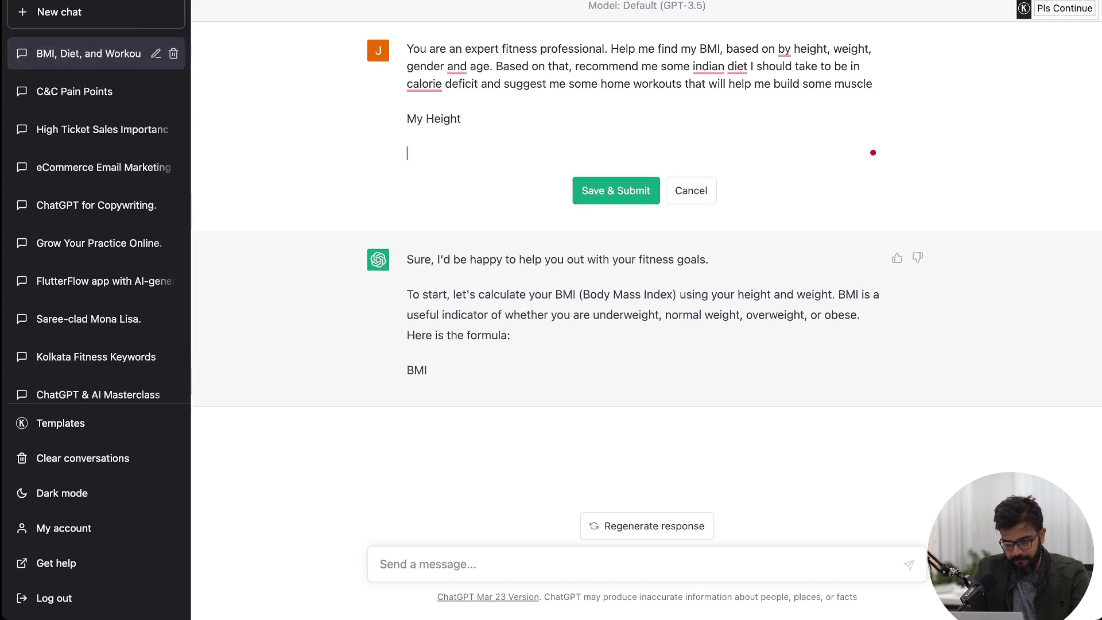
pyautogui.write('M<')
pyautogui.write(' Age')
pyautogui.press('Return')
pyautogui.write('My Gender')
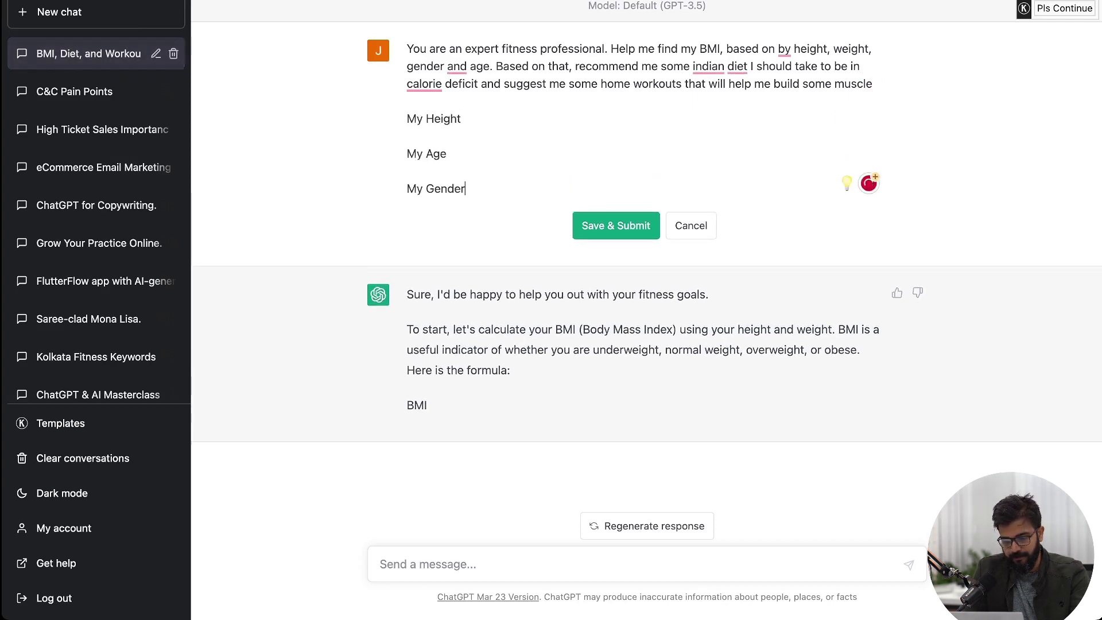
pyautogui.press('Return')
pyautogui.write('My Weight')
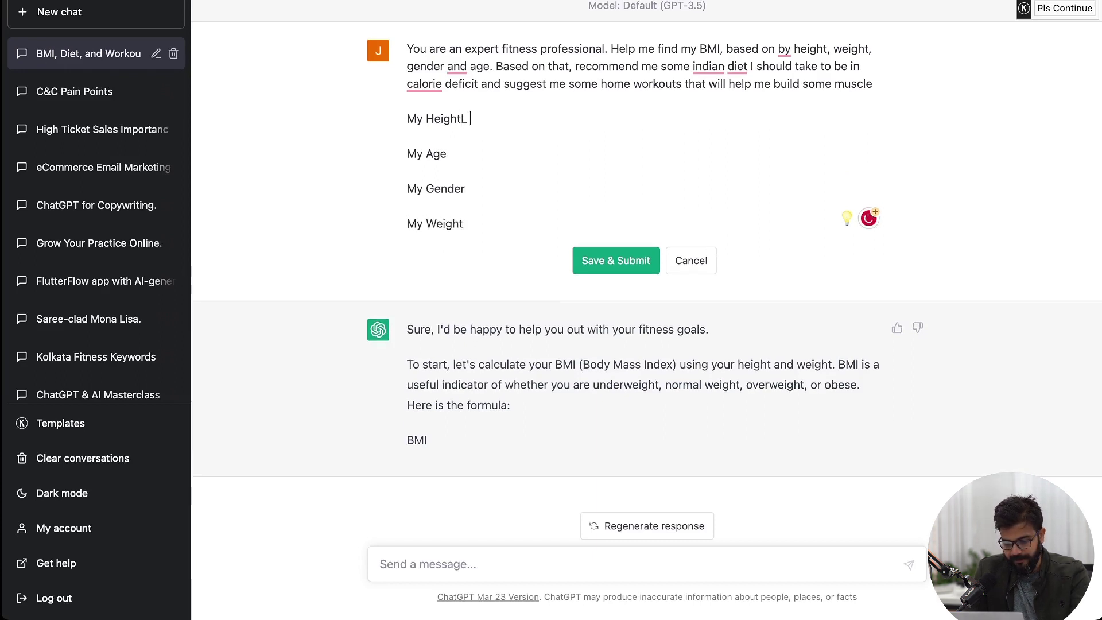
pyautogui.write('5ft ')
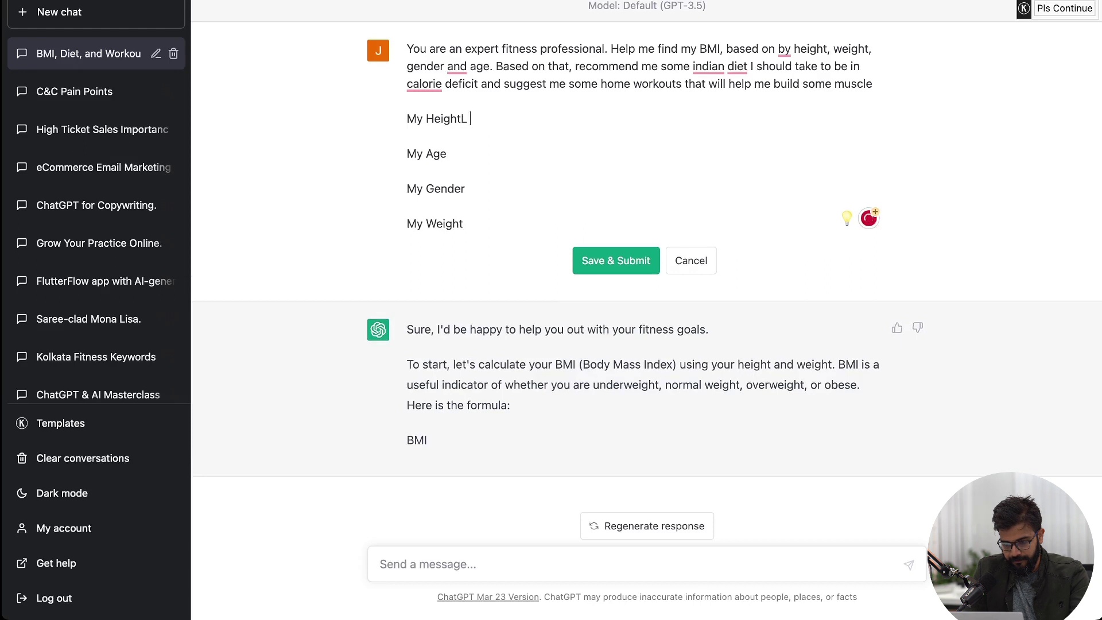
pyautogui.write('5ft 9 in')
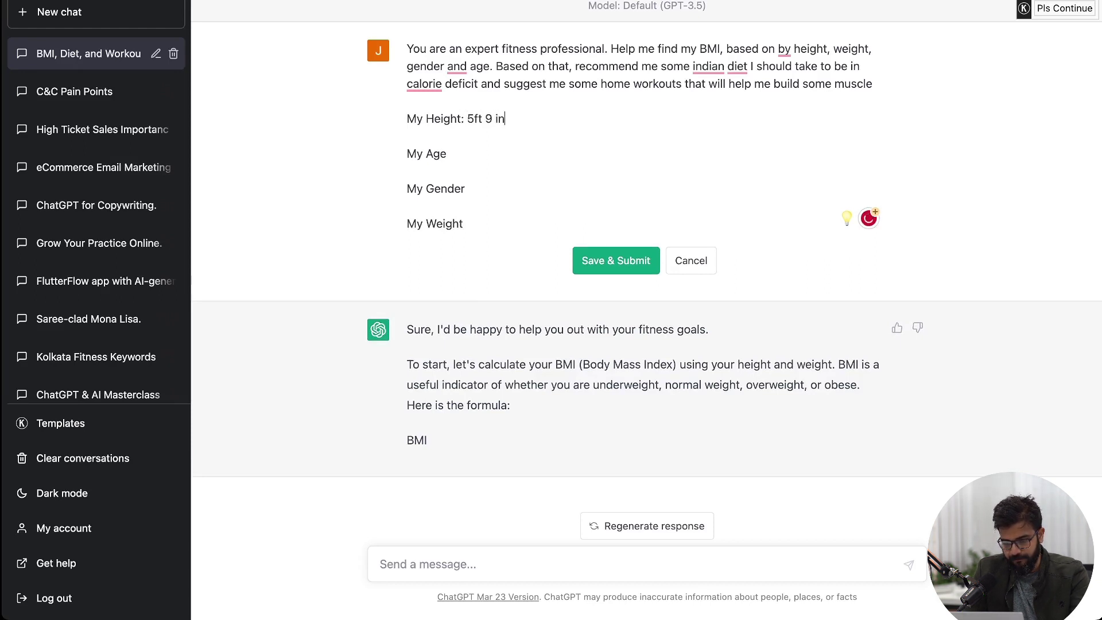
pyautogui.write(': 28')
pyautogui.write('Male')
pyautogui.write('77')
pyautogui.write('.4Kg')
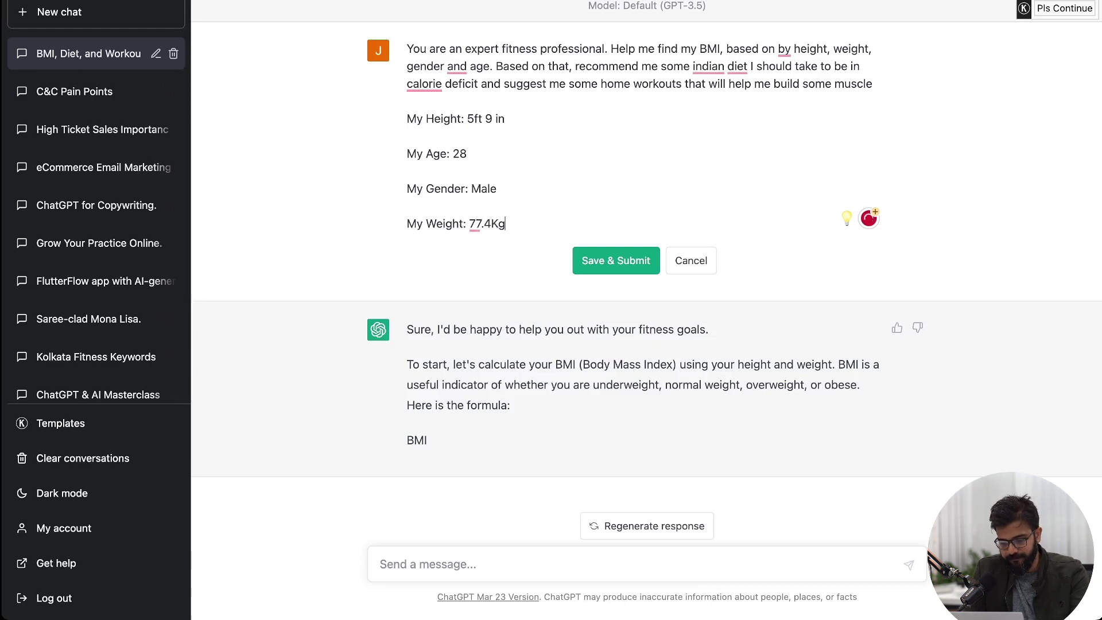
pyautogui.click(615, 260)
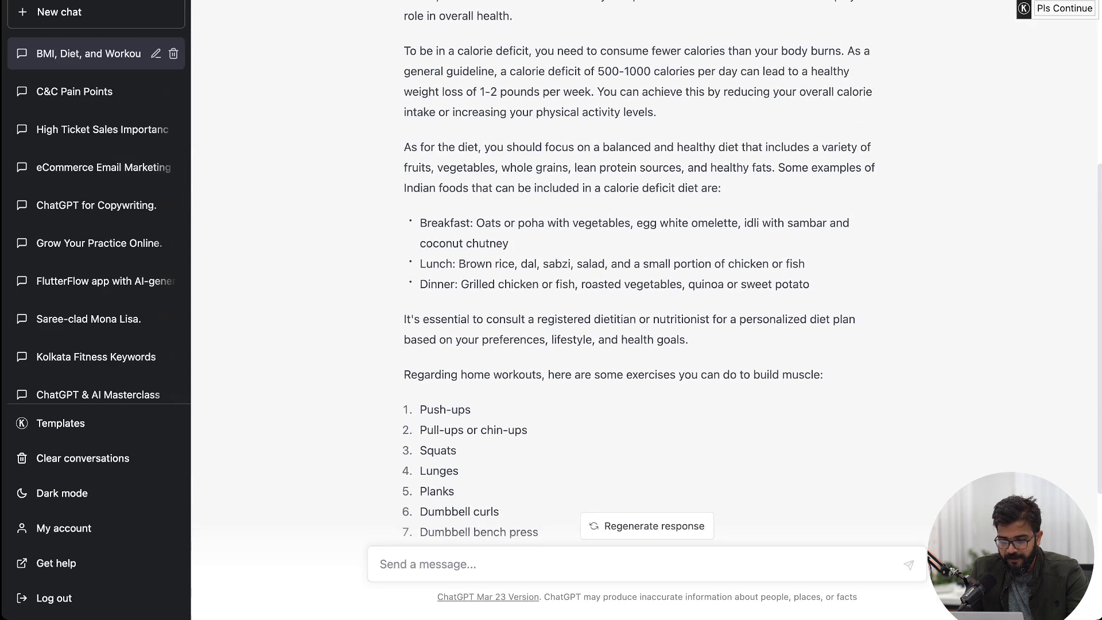
# Review the BMI 24.1 reply's diet paragraph and Breakfast, Lunch and Dinner ideas, then reopen the prompt for editing.
pyautogui.moveTo(404, 147); pyautogui.dragTo(721, 188)
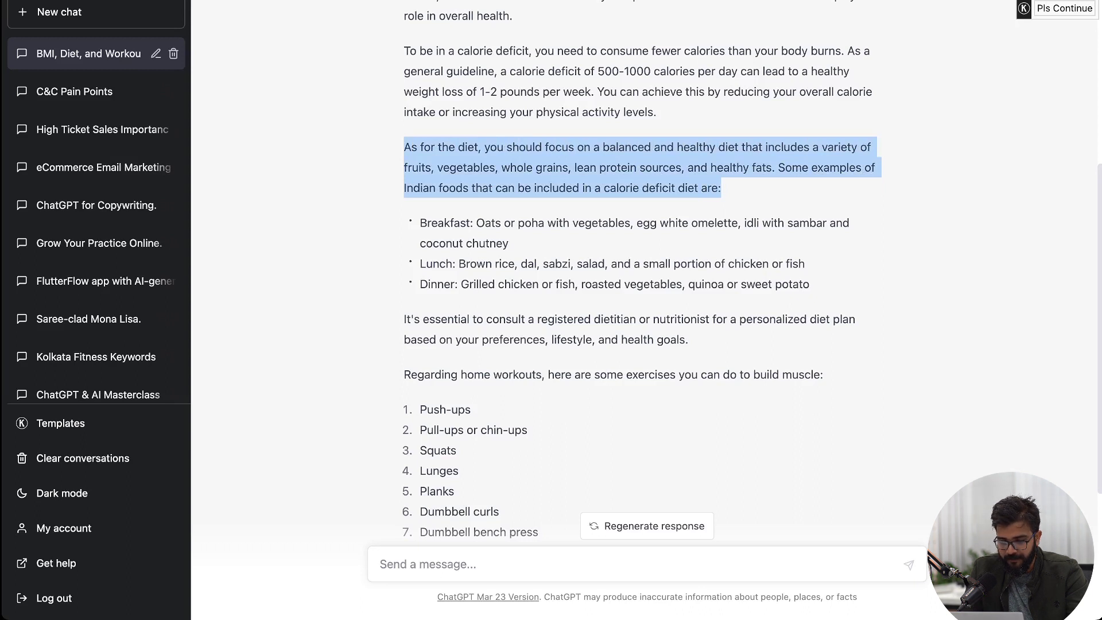
pyautogui.moveTo(420, 222); pyautogui.dragTo(509, 243)
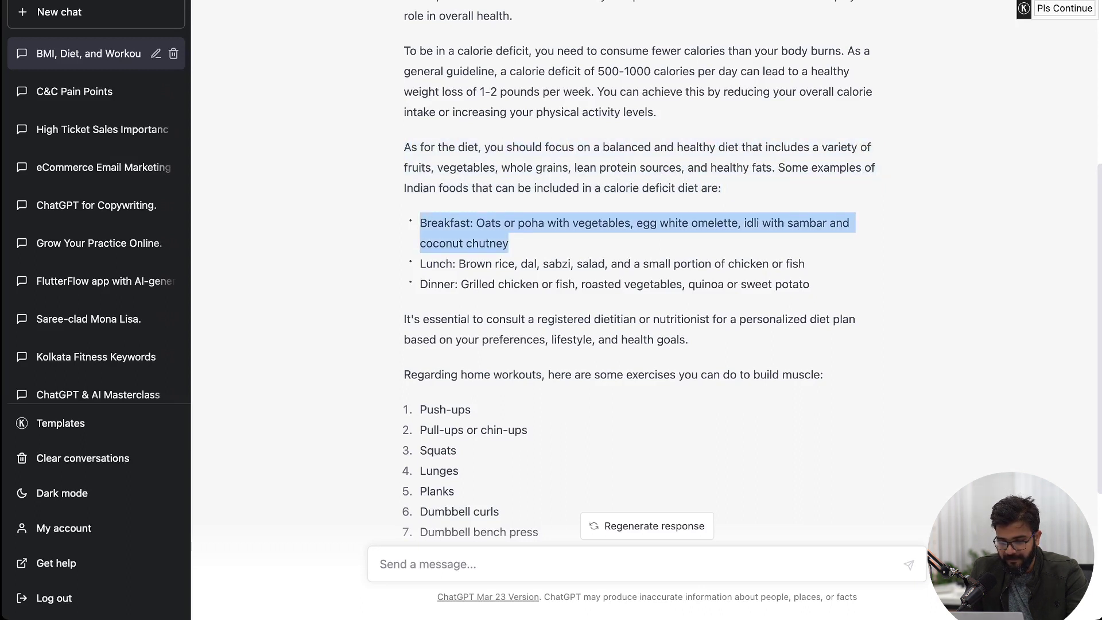
pyautogui.moveTo(420, 263); pyautogui.dragTo(809, 284)
pyautogui.click(809, 284)
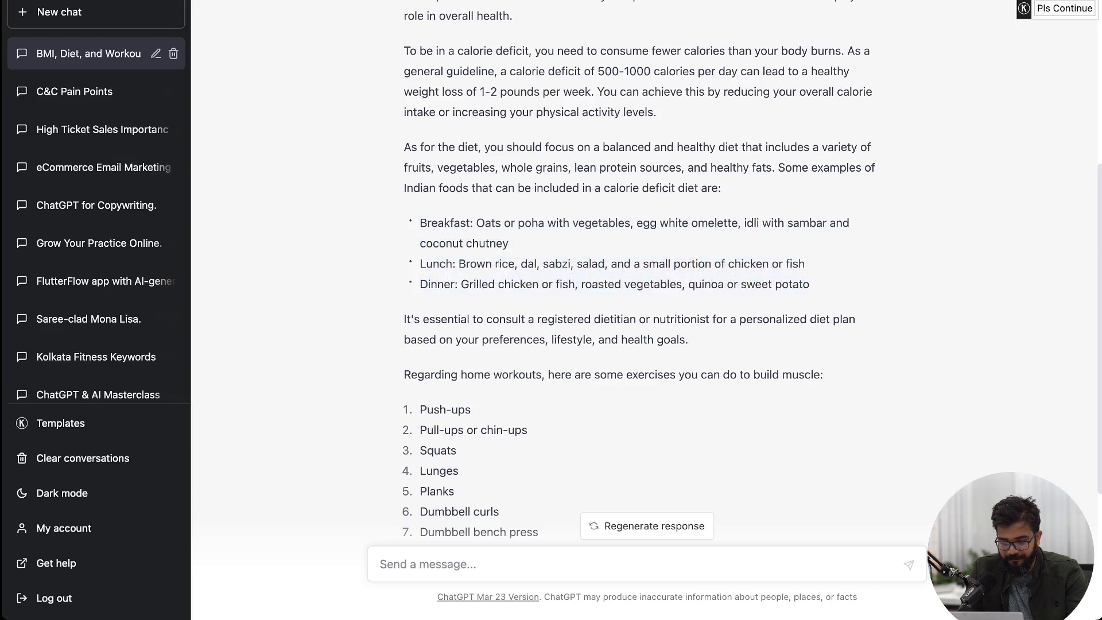
pyautogui.moveTo(427, 284); pyautogui.dragTo(809, 284)
pyautogui.scroll(-5, 643, 287)
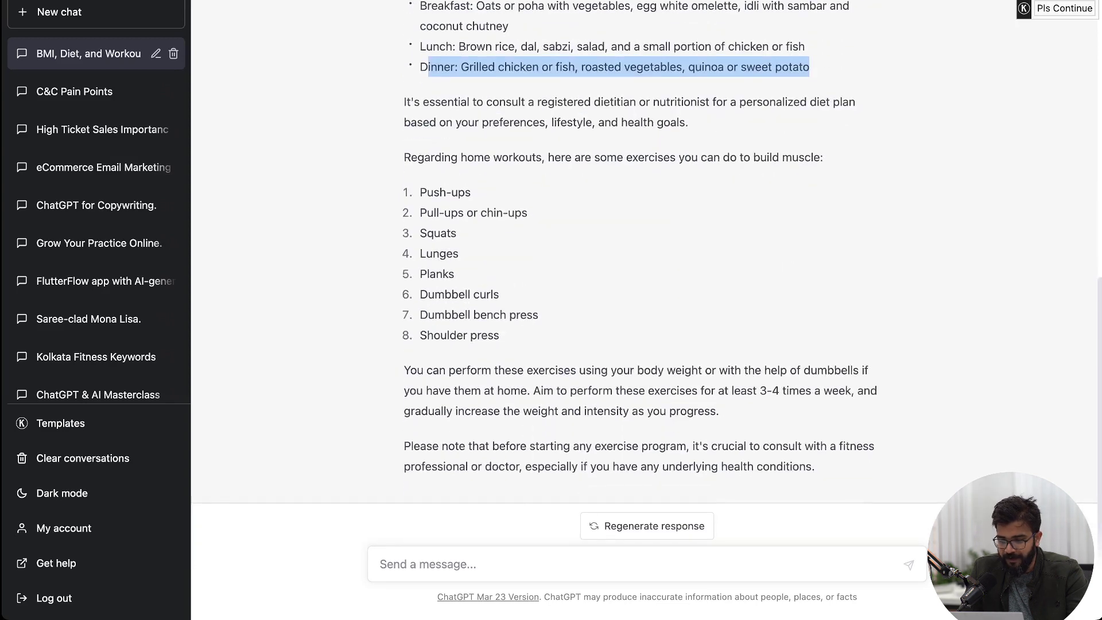
pyautogui.scroll(15, 642, 287)
pyautogui.click(893, 49)
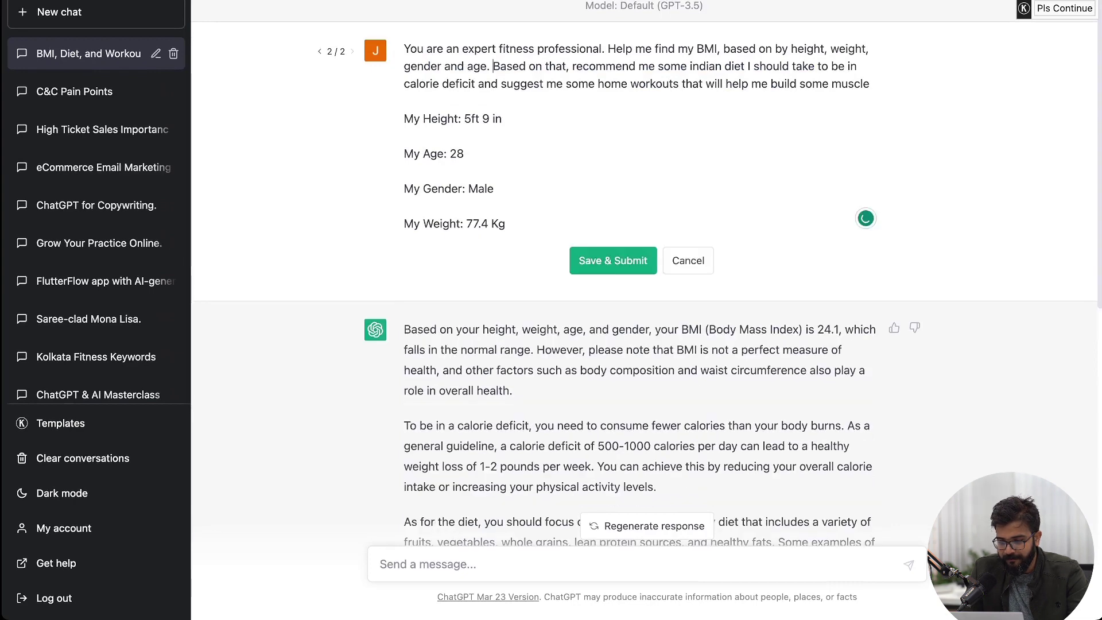
# Reword the diet request to ask for a week-long diet chart containing Indian food.
pyautogui.press('Return')
pyautogui.press('Return')
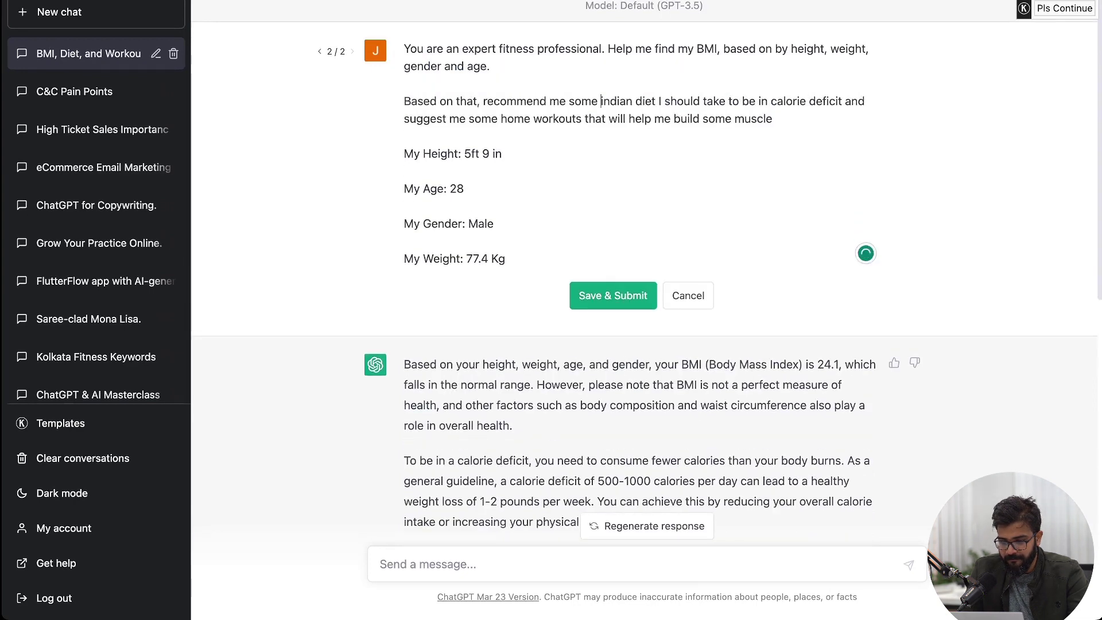
pyautogui.moveTo(570, 101); pyautogui.dragTo(658, 101)
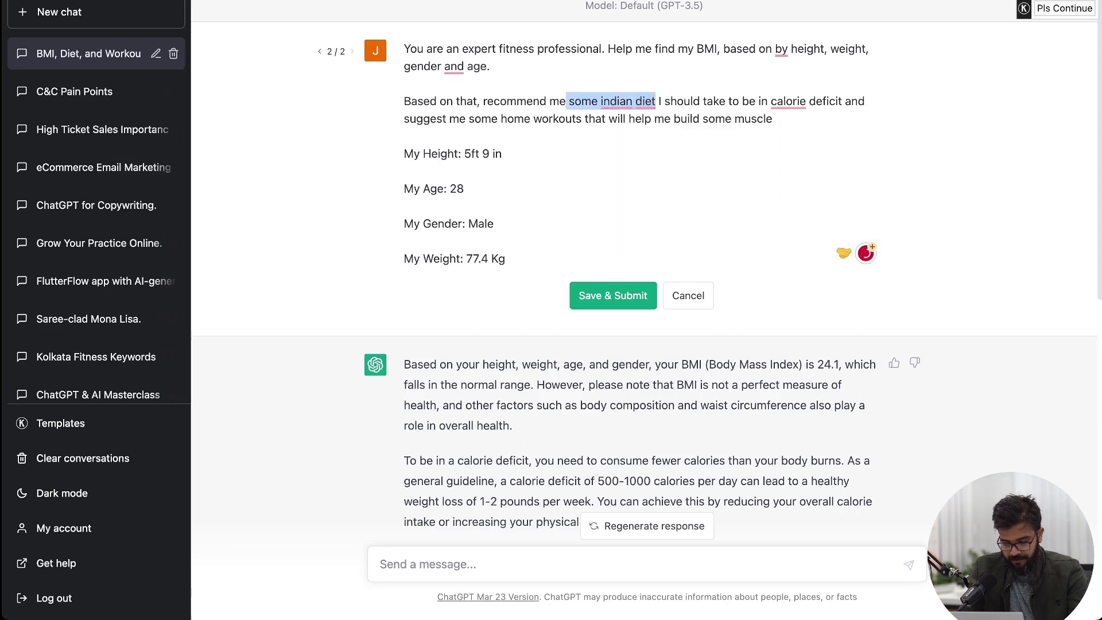
pyautogui.press('BackSpace')
pyautogui.press('BackSpace')
pyautogui.press('BackSpace')
pyautogui.press('BackSpace')
pyautogui.press('BackSpace')
pyautogui.press('BackSpace')
pyautogui.press('BackSpace')
pyautogui.press('BackSpace')
pyautogui.press('BackSpace')
pyautogui.press('BackSpace')
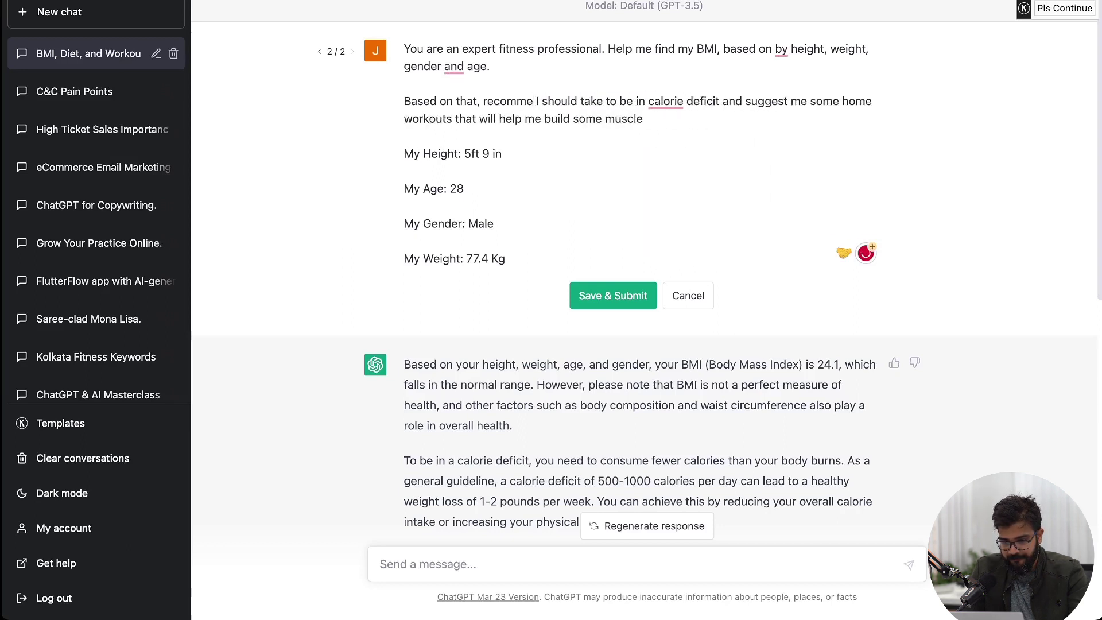
pyautogui.press('BackSpace')
pyautogui.press('BackSpace')
pyautogui.press('BackSpace')
pyautogui.write('diet cha')
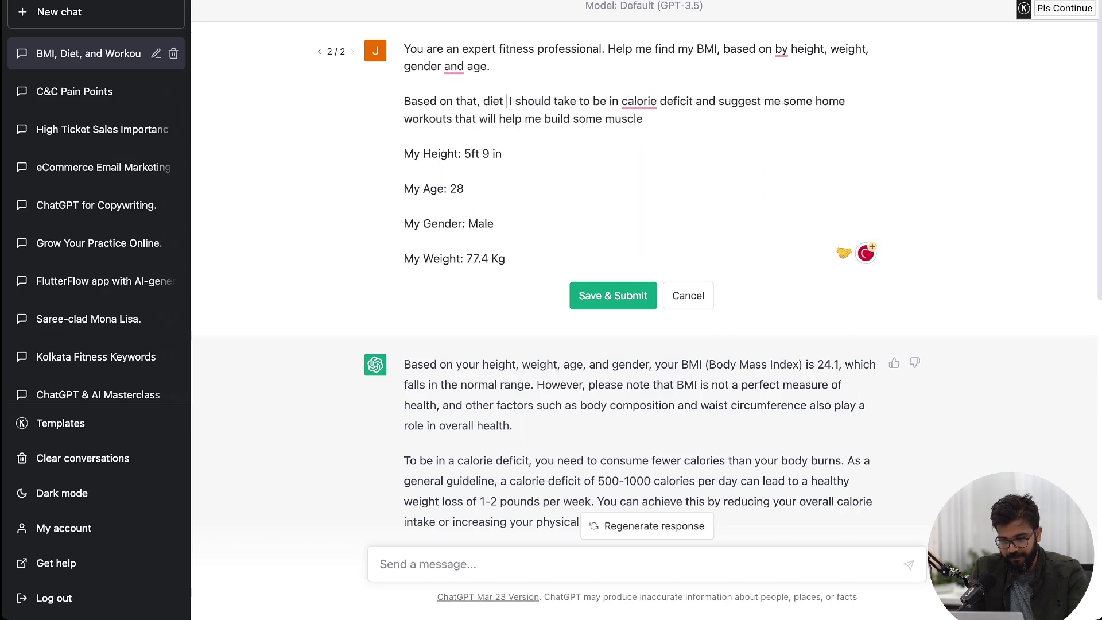
pyautogui.write('rt for a week')
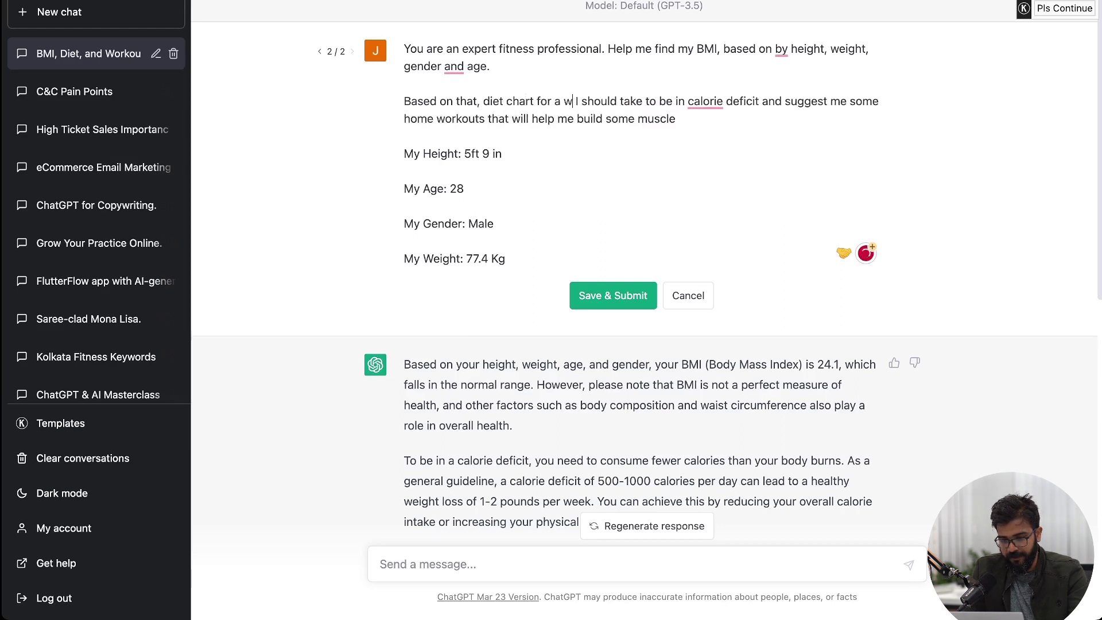
pyautogui.write(' what contains Indian diet.')
pyautogui.press('Return')
pyautogui.press('Return')
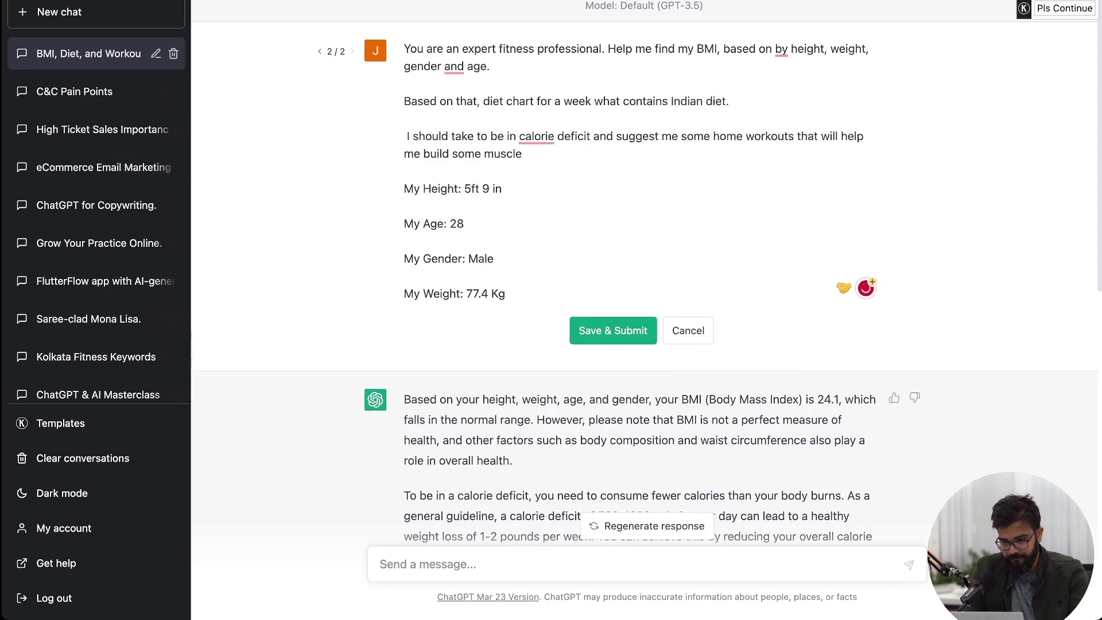
pyautogui.press('BackSpace')
pyautogui.press('BackSpace')
pyautogui.press('BackSpace')
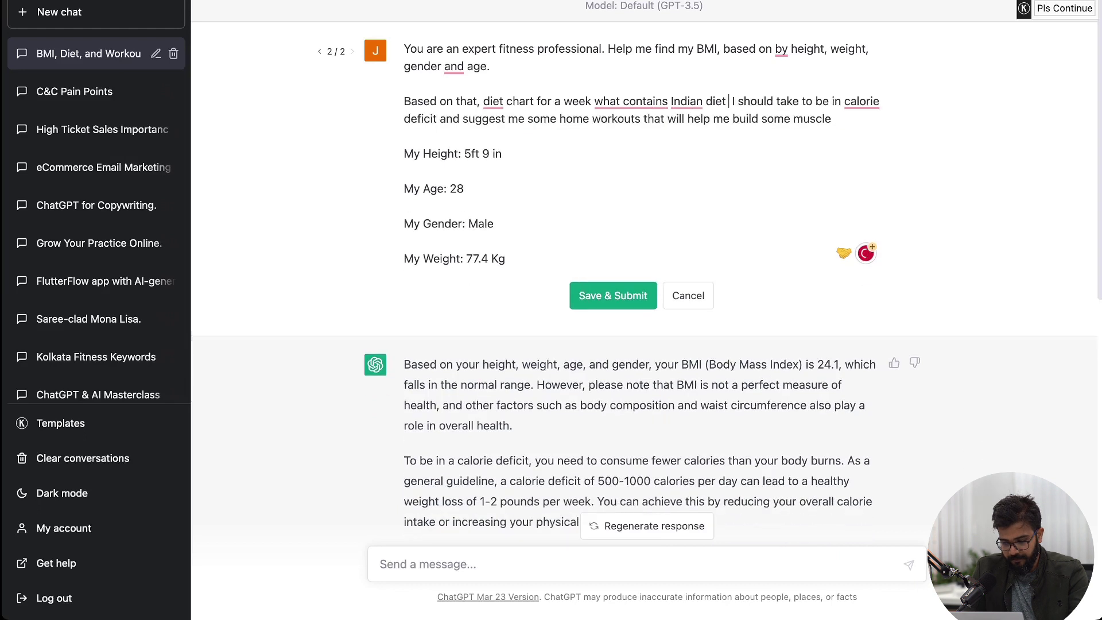
pyautogui.write('so that')
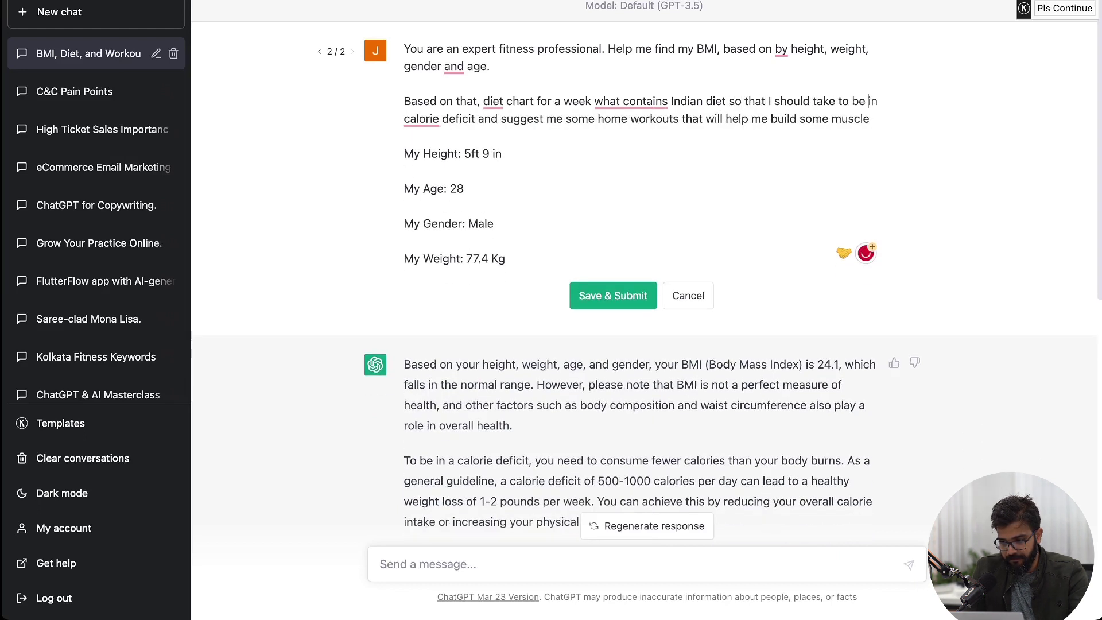
# Finish it with 'so that it helps me be in a calorie deficit.' and break the workout request onto its own line.
pyautogui.hotkey('shift', 'alt', 'Left')
pyautogui.hotkey('shift', 'alt', 'Left')
pyautogui.hotkey('shift', 'alt', 'Left')
pyautogui.write('it helps me t')
pyautogui.press('BackSpace')
pyautogui.press('BackSpace')
pyautogui.moveTo(421, 120)
pyautogui.click(442, 157)
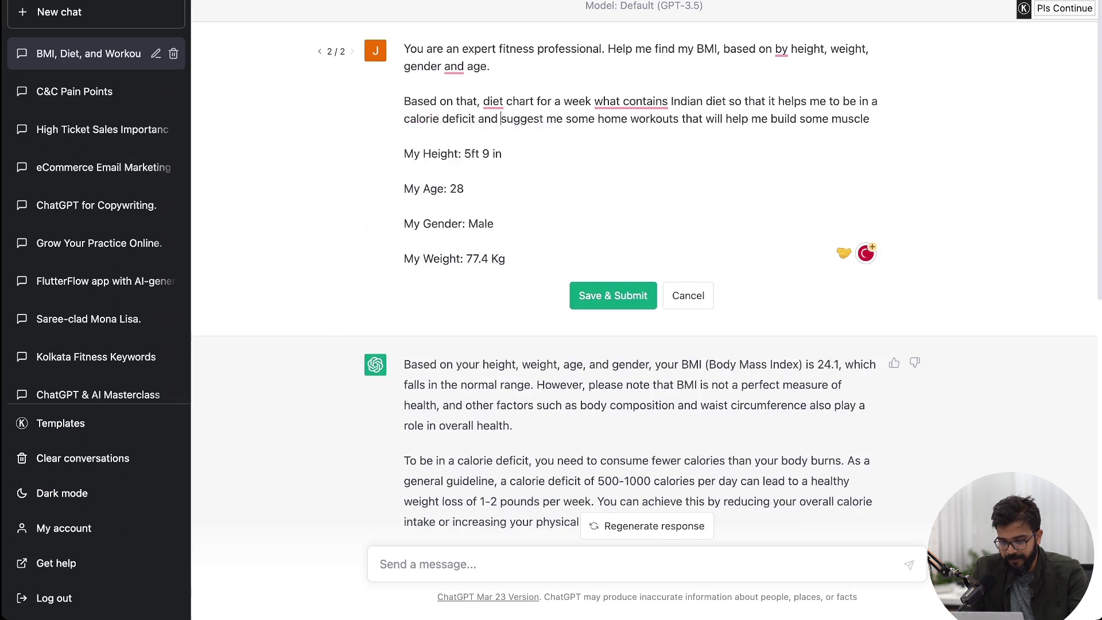
pyautogui.hotkey('alt', 'shift', 'Left')
pyautogui.press('BackSpace')
pyautogui.press('BackSpace')
pyautogui.write('.')
pyautogui.press('Return')
pyautogui.press('Return')
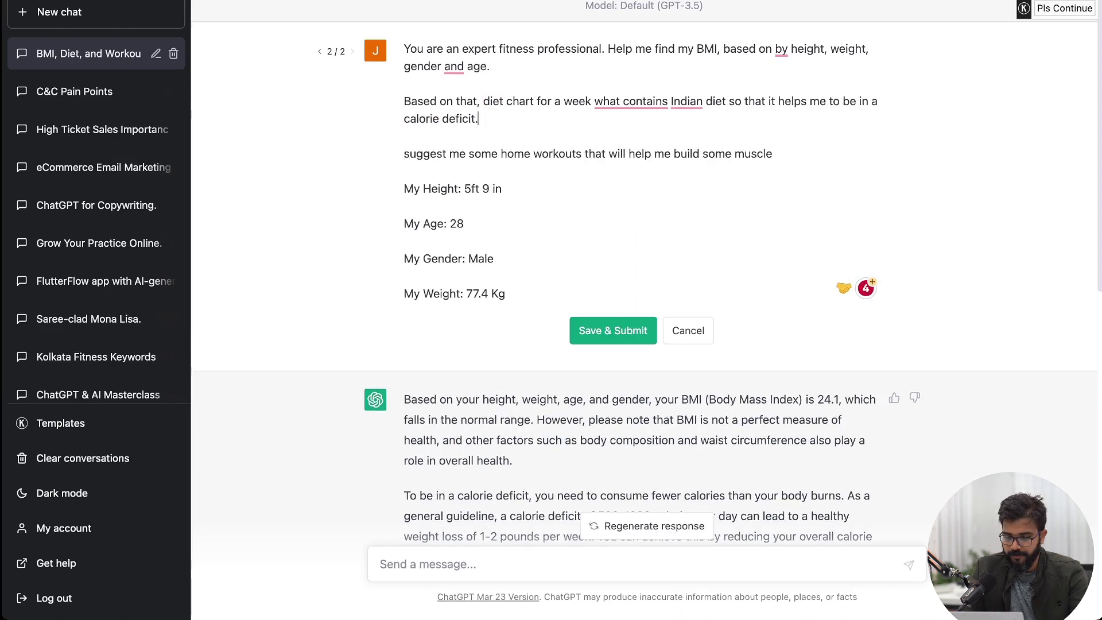
# Rewrite the workout request as 'Give me a weekly home workout plan' and accept Grammarly's 'that' and 'an' fixes.
pyautogui.moveTo(531, 154); pyautogui.dragTo(403, 154)
pyautogui.write('Give m')
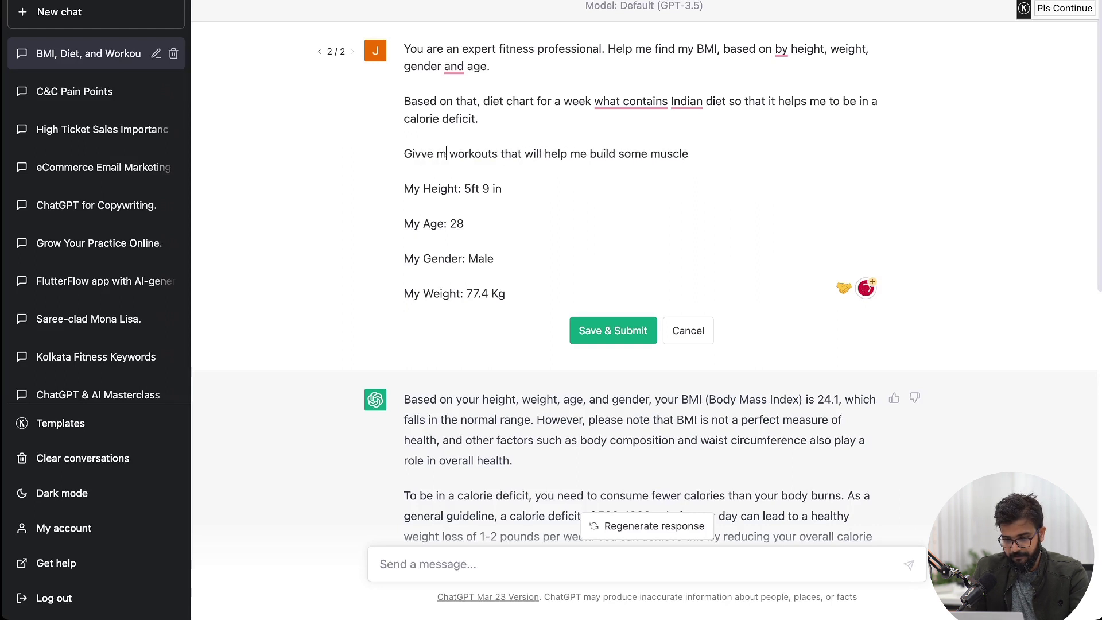
pyautogui.write('e a weekly home')
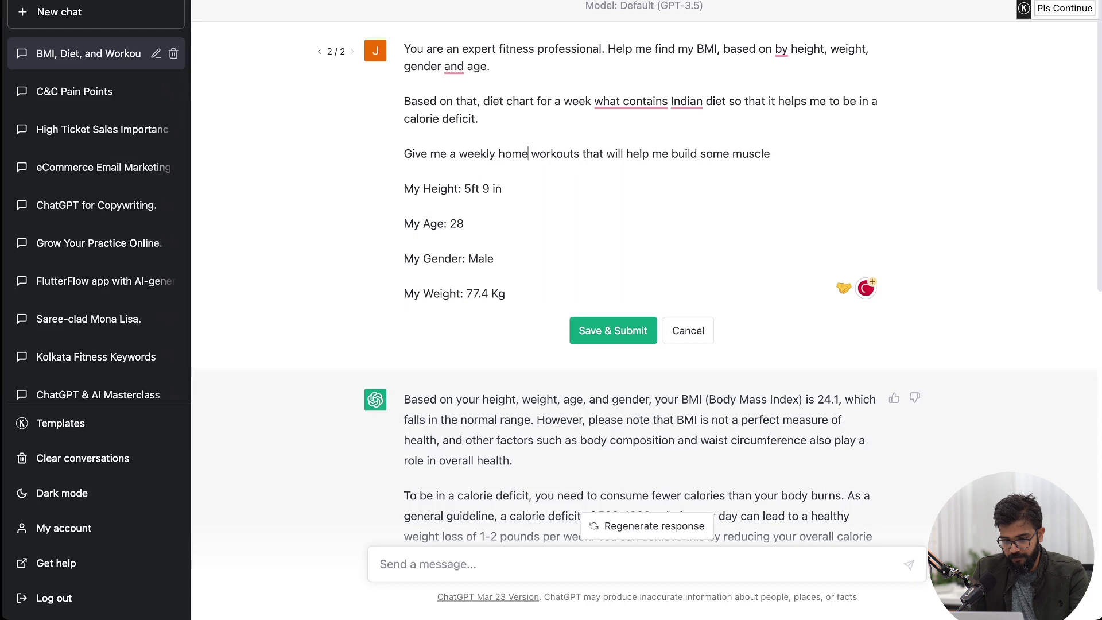
pyautogui.press('BackSpace')
pyautogui.write('plan')
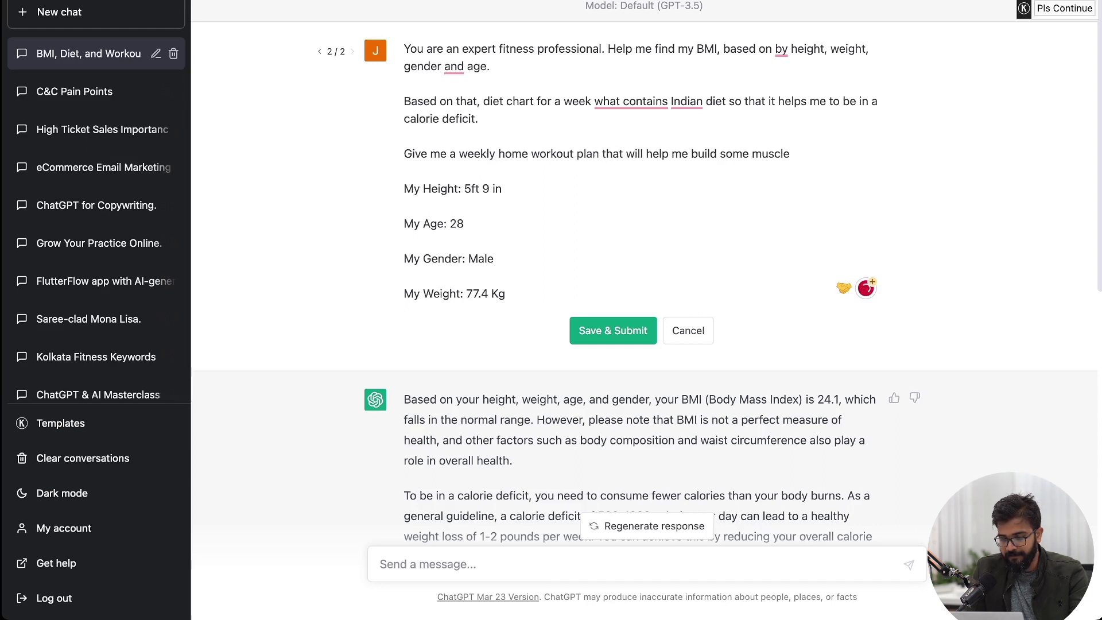
pyautogui.moveTo(631, 104)
pyautogui.click(634, 140)
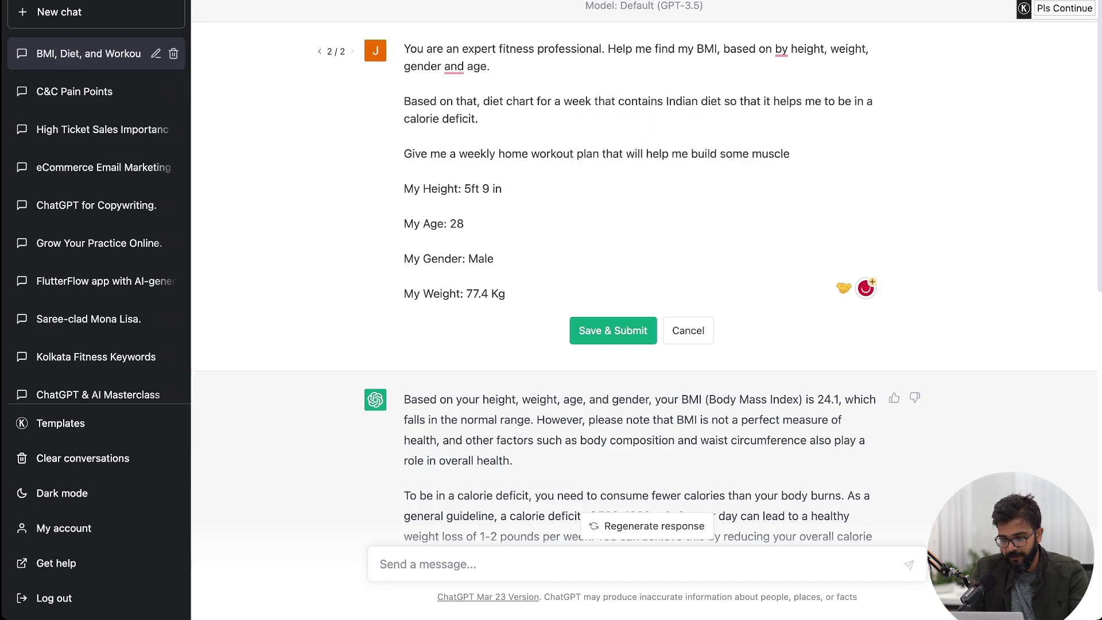
pyautogui.moveTo(682, 104)
pyautogui.click(686, 140)
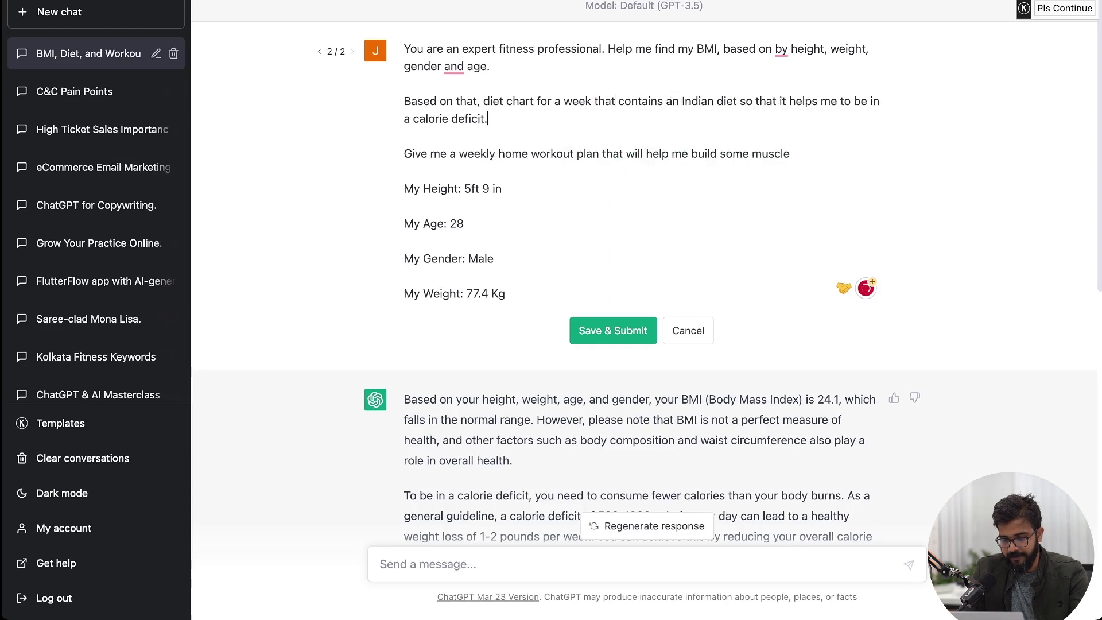
# Add the line 'It should include breakfast, lunch, snacks and dinner.'.
pyautogui.press('Return')
pyautogui.press('Return')
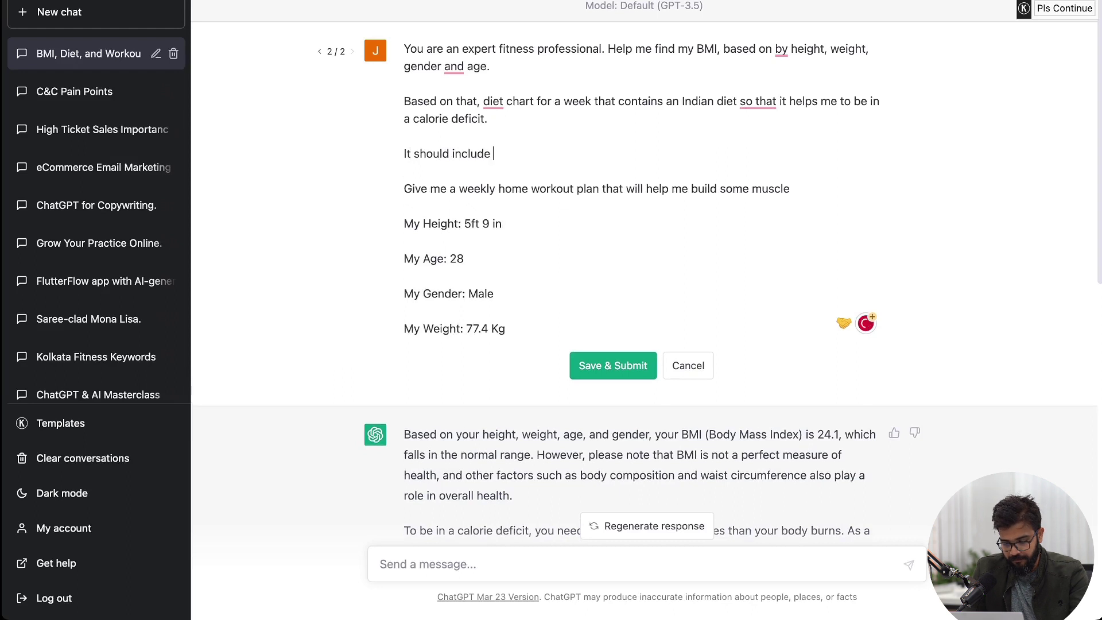
pyautogui.write('It should include breakfast,')
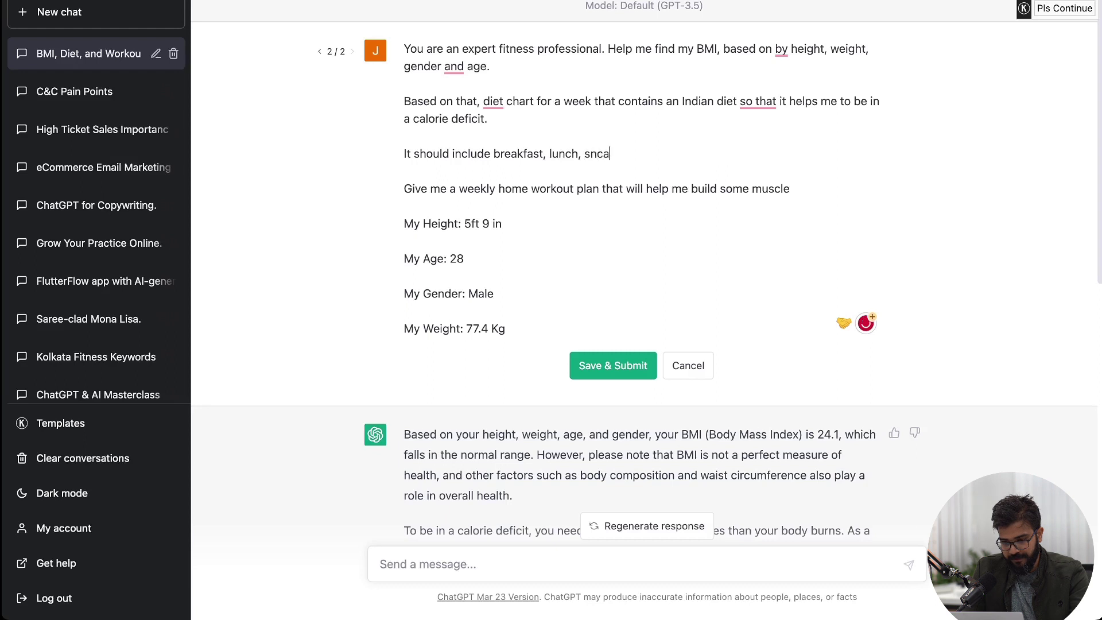
pyautogui.write(' lunch, sna')
pyautogui.press('BackSpace')
pyautogui.write('nacks and ')
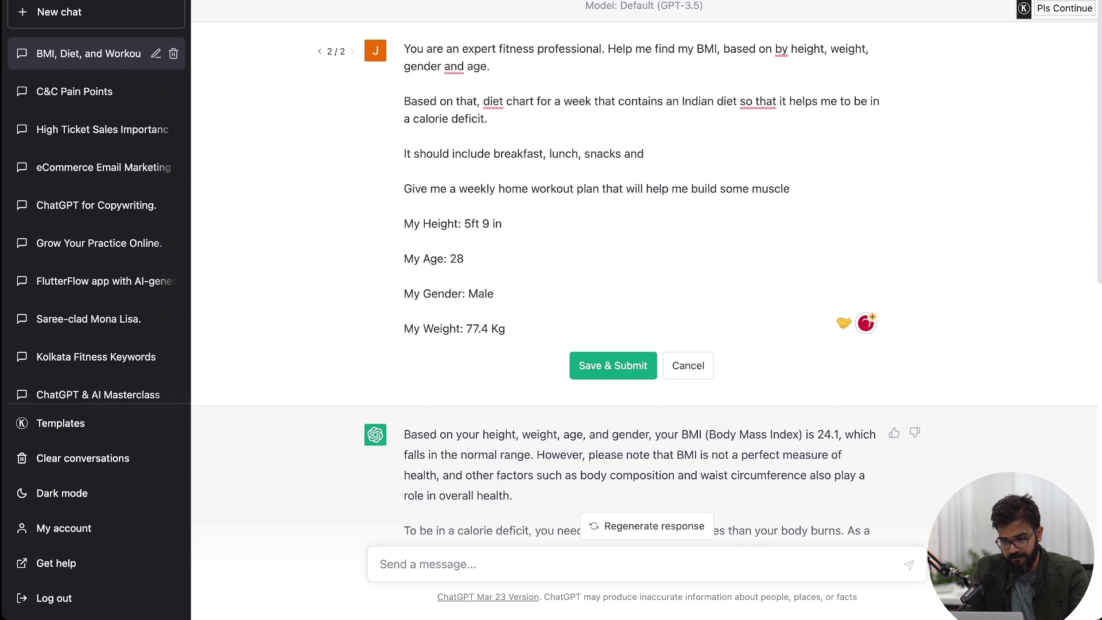
pyautogui.write('dinner.')
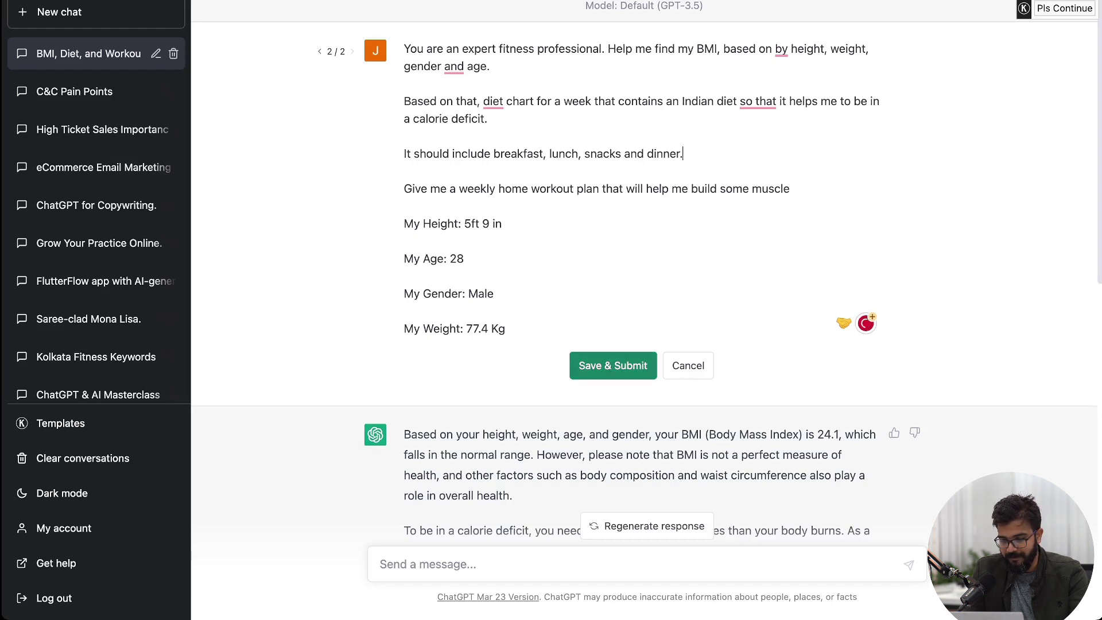
# Submit the edited prompt, then reopen it and delete the weekly home workout plan line.
pyautogui.click(612, 365)
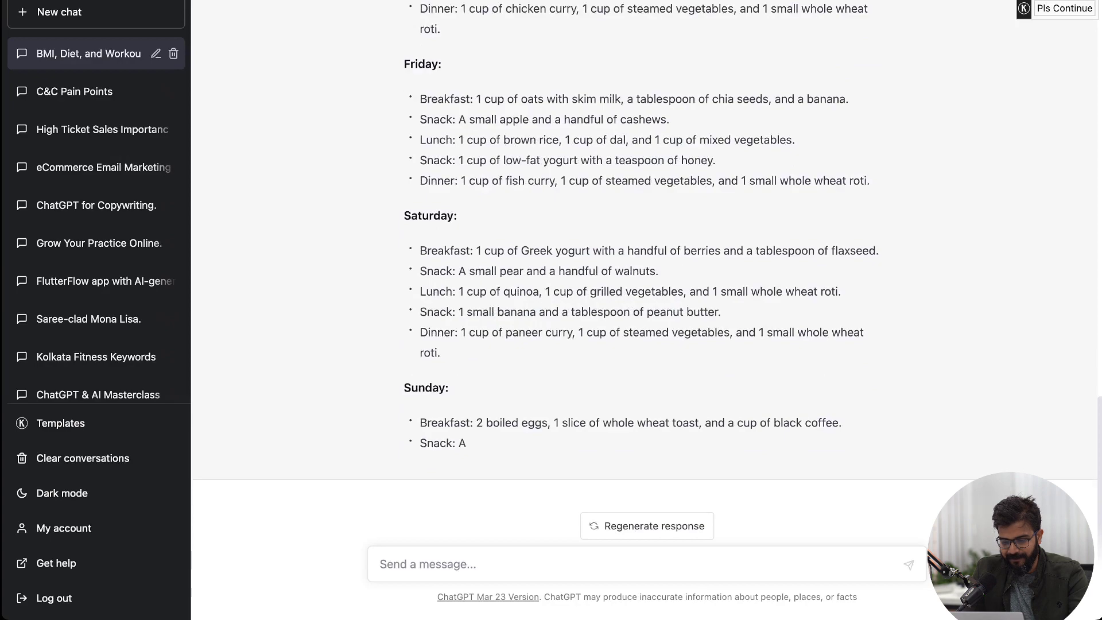
pyautogui.scroll(20, 644, 246)
pyautogui.scroll(2, 644, 246)
pyautogui.click(894, 48)
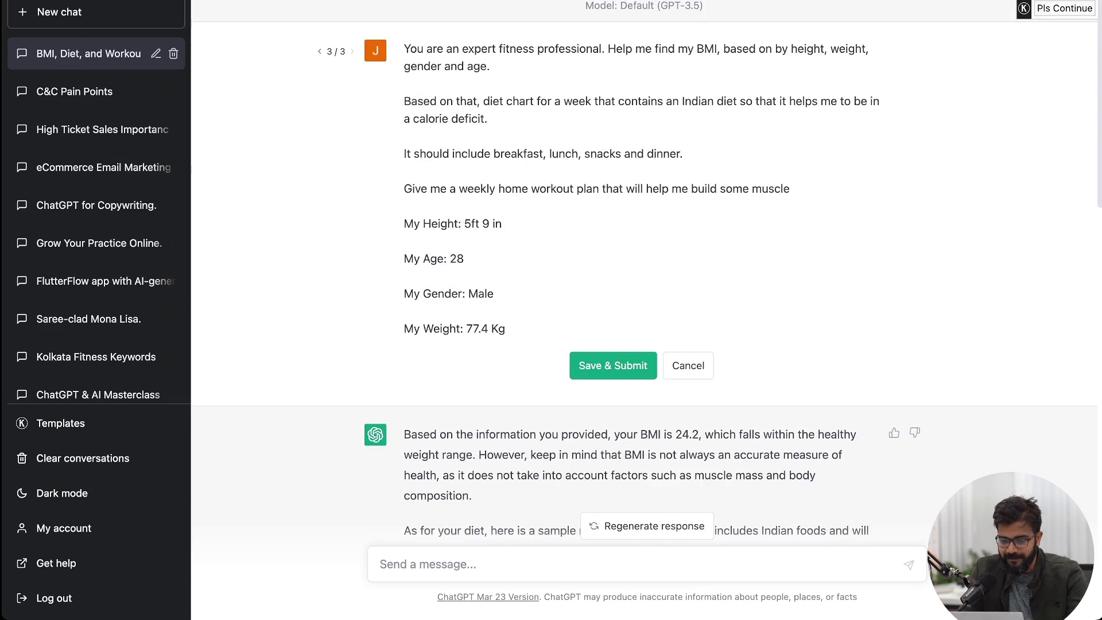
pyautogui.hotkey('shift', 'Down')
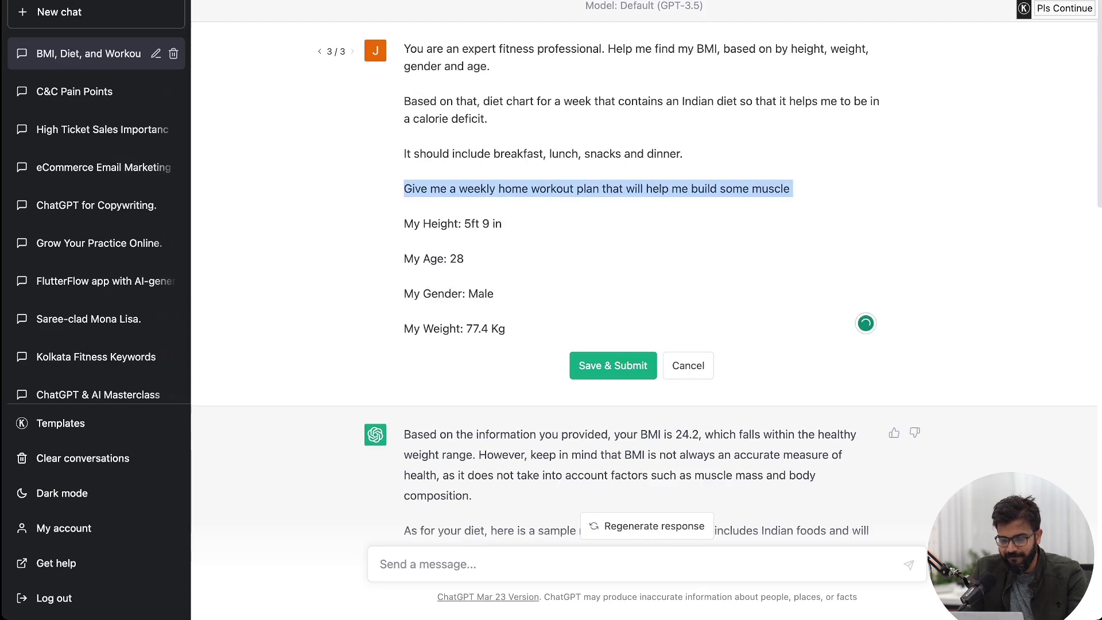
pyautogui.press('BackSpace')
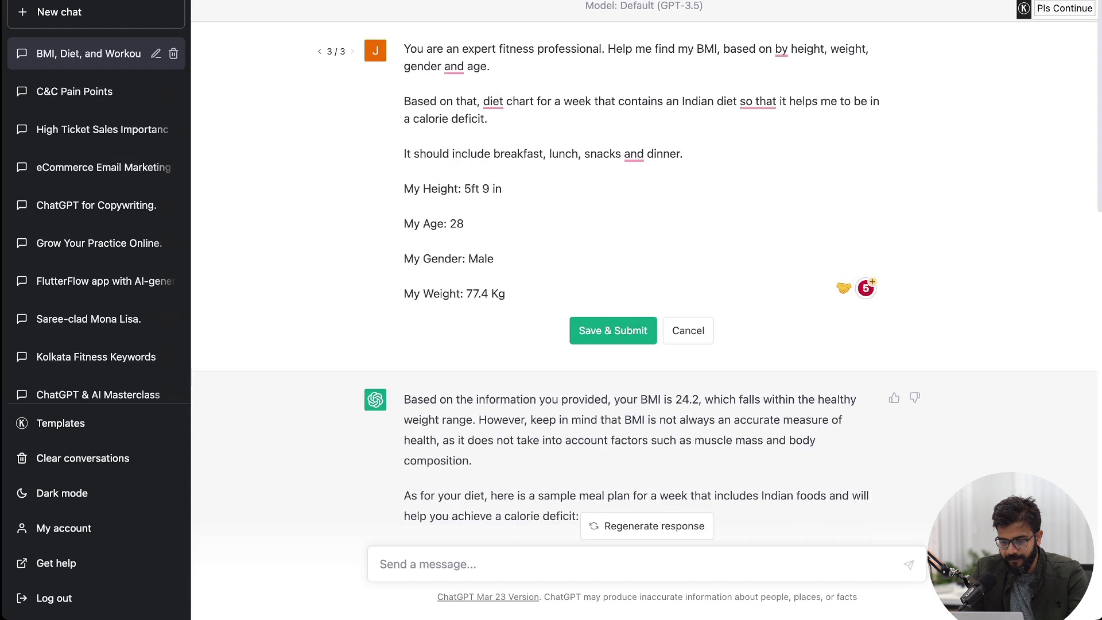
# Add a comma after snacks and a line saying not to overexplain, just give my BMI and recommended diet.
pyautogui.moveTo(633, 154)
pyautogui.click(640, 194)
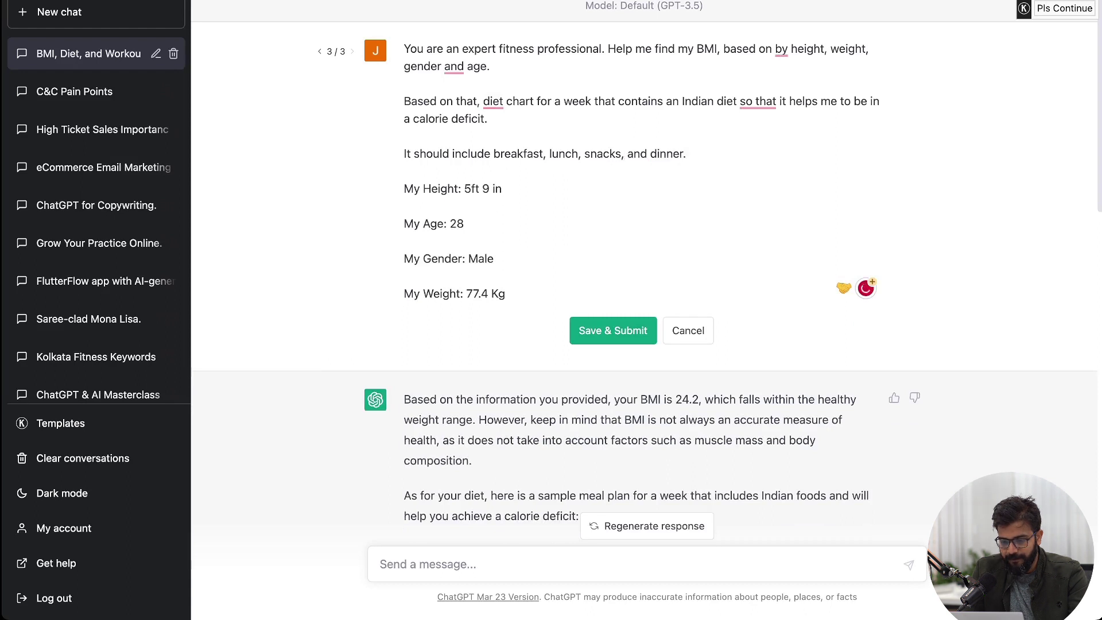
pyautogui.press('End')
pyautogui.press('Return')
pyautogui.press('Return')
pyautogui.write('o')
pyautogui.press('BackSpace')
pyautogui.write('Do')
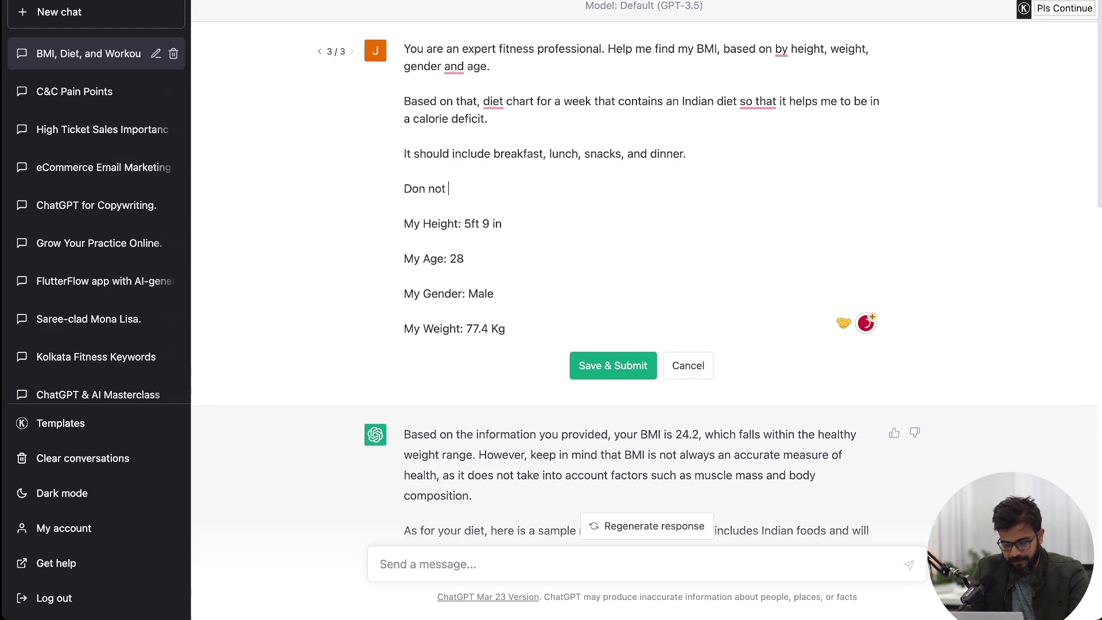
pyautogui.write('n not overexplain things. Just mention ')
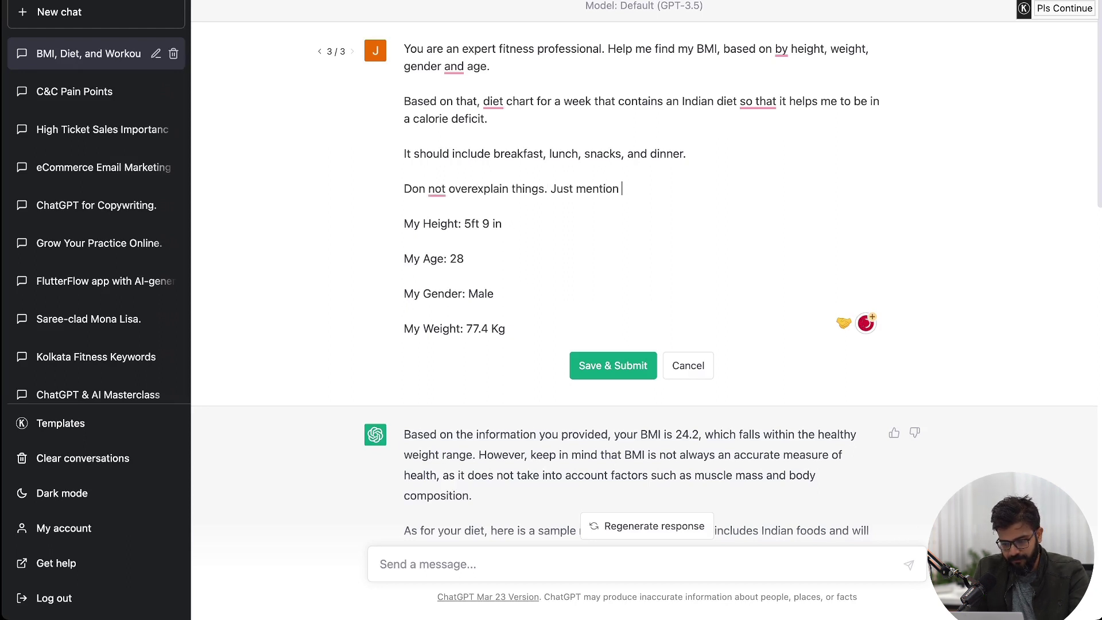
pyautogui.write('whaat is my BMI and reco')
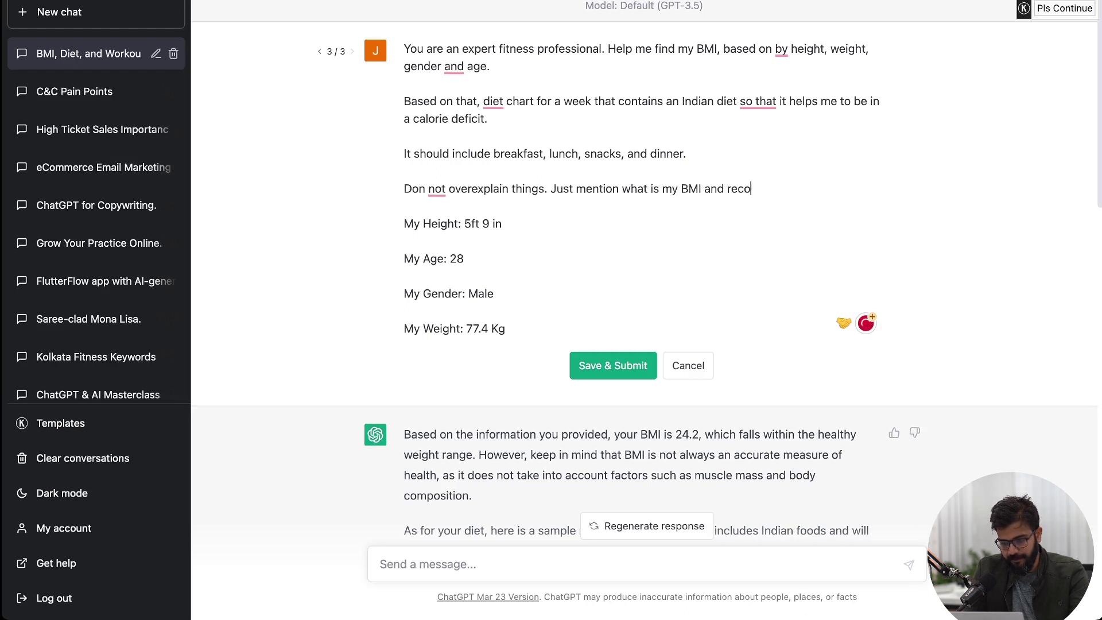
pyautogui.write('mmentd me the fi')
pyautogui.press('BackSpace')
pyautogui.write('diet')
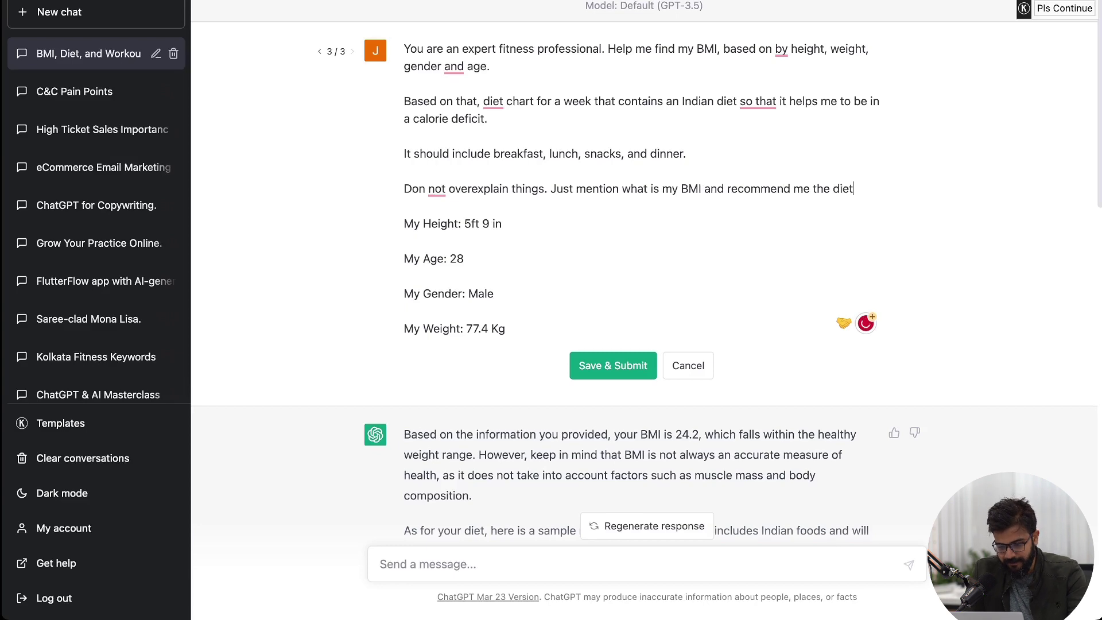
pyautogui.scroll(-5, 646, 271)
# Resubmit the revised prompt to get BMI 24.2 and a Day 1–7 diet, then select the prompt text.
pyautogui.click(613, 119)
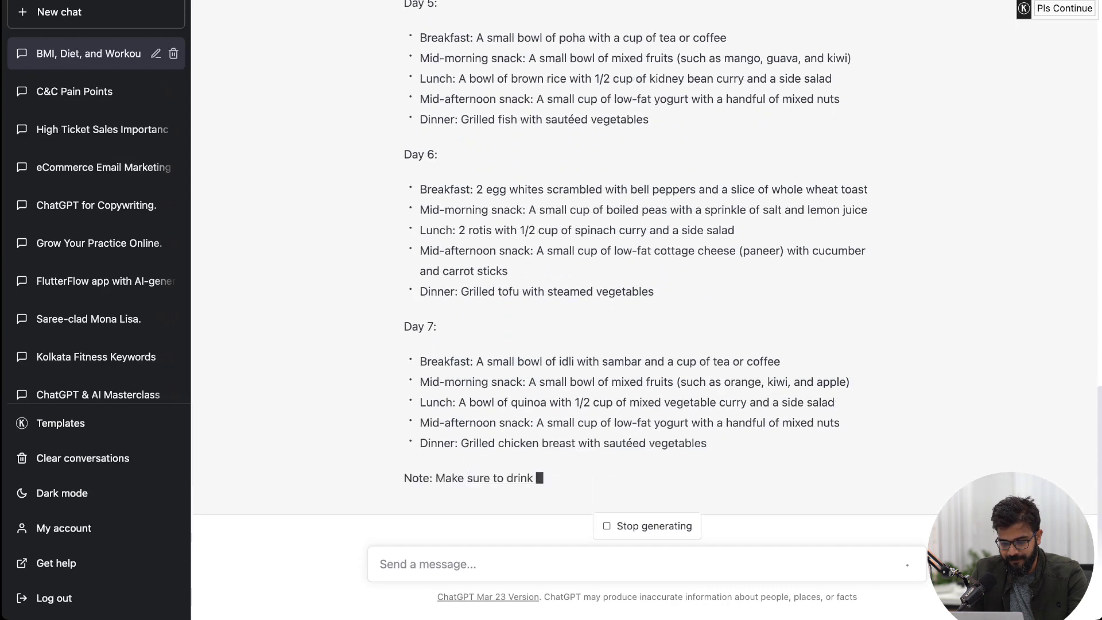
pyautogui.scroll(20, 646, 253)
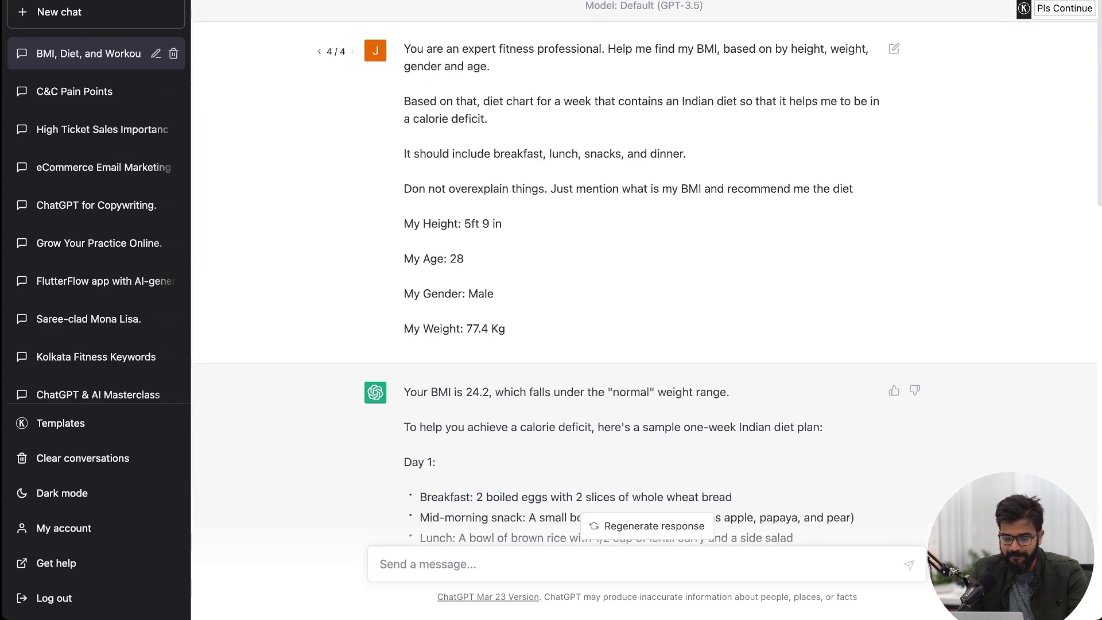
pyautogui.moveTo(505, 330); pyautogui.dragTo(403, 48)
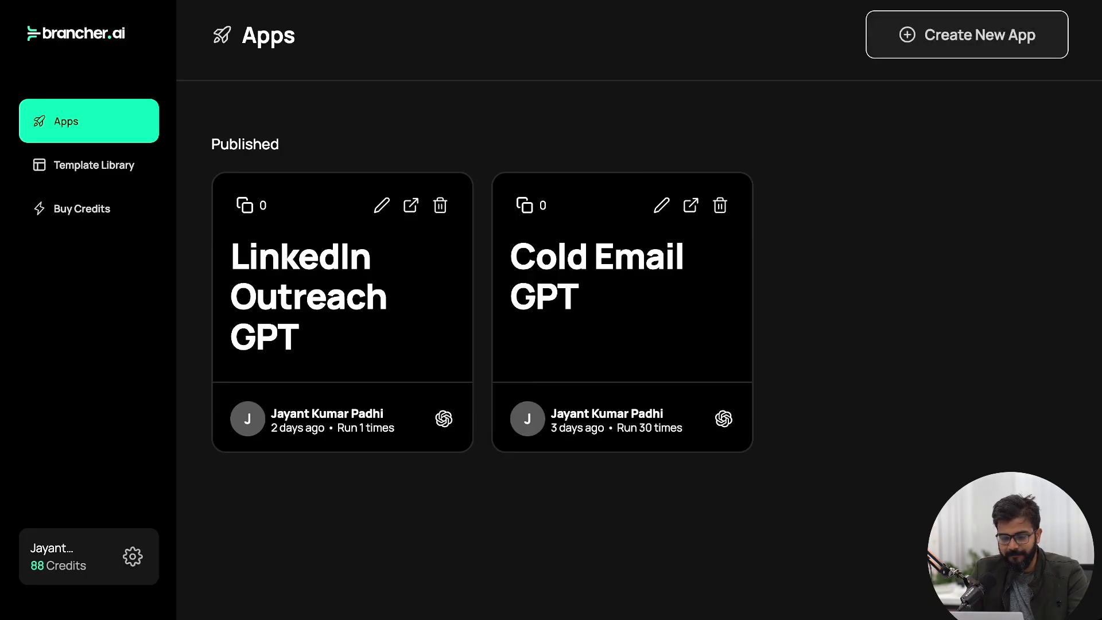
# Start a new app and set its background to white after trying teal, blue and pink.
pyautogui.click(966, 35)
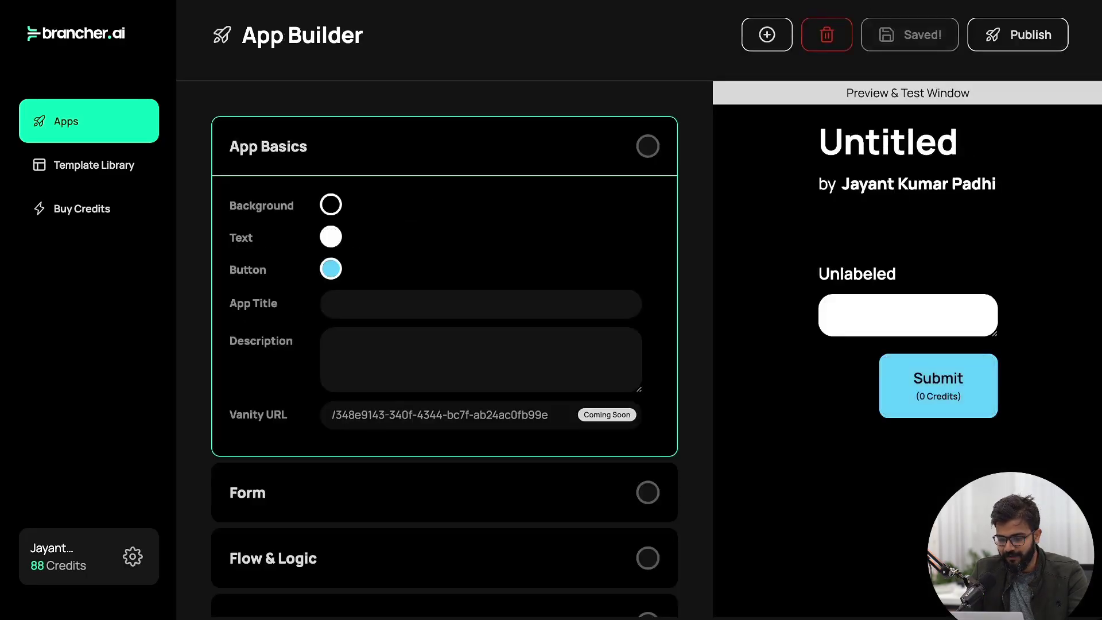
pyautogui.click(331, 204)
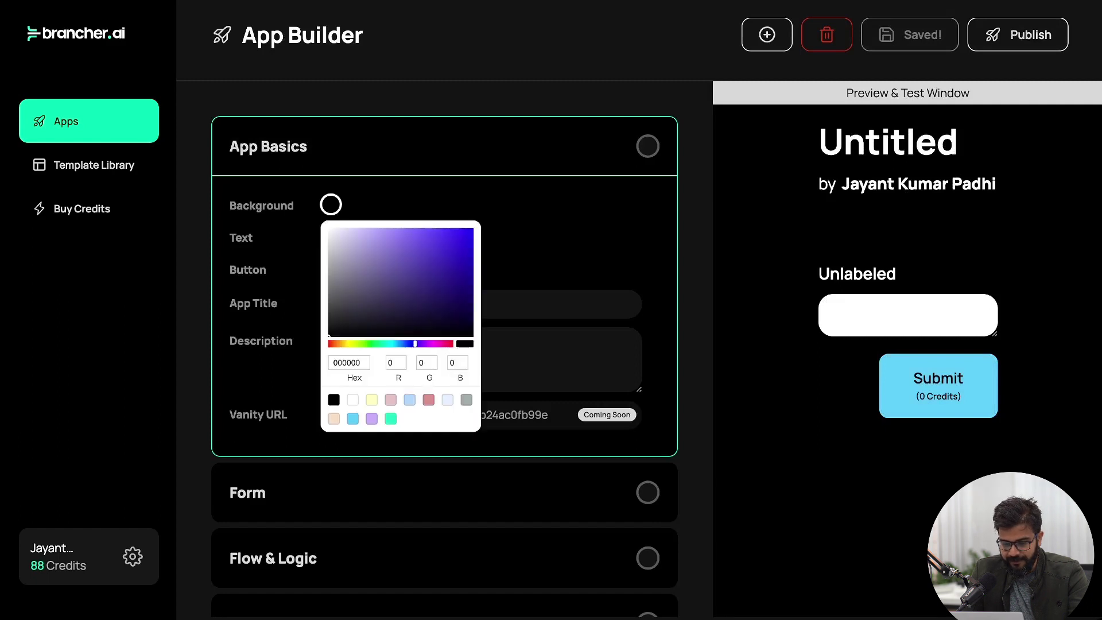
pyautogui.click(390, 419)
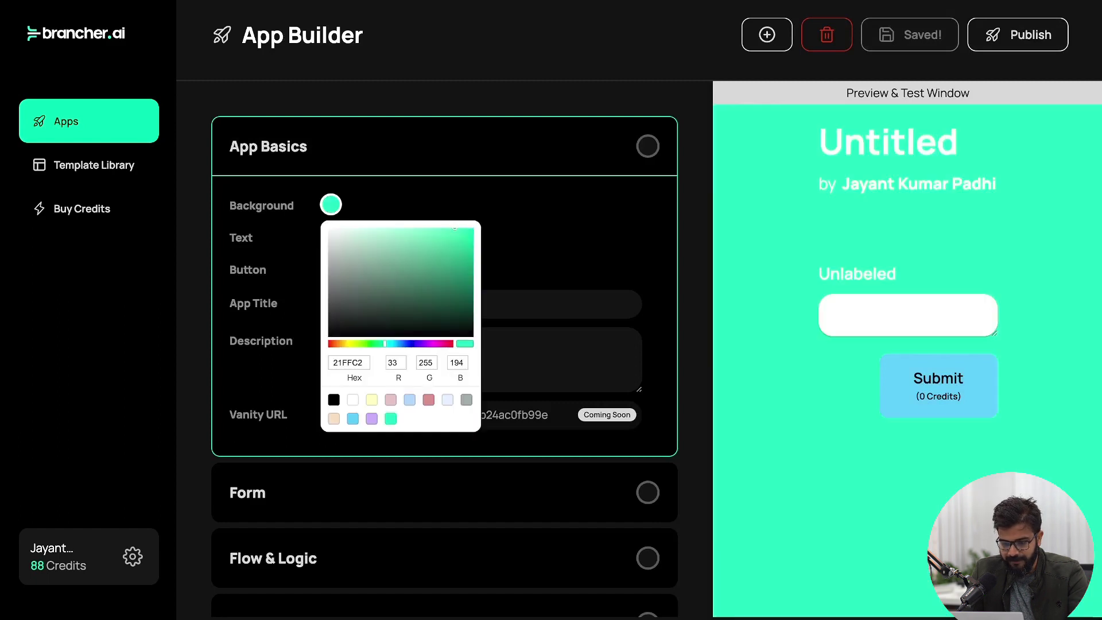
pyautogui.click(352, 418)
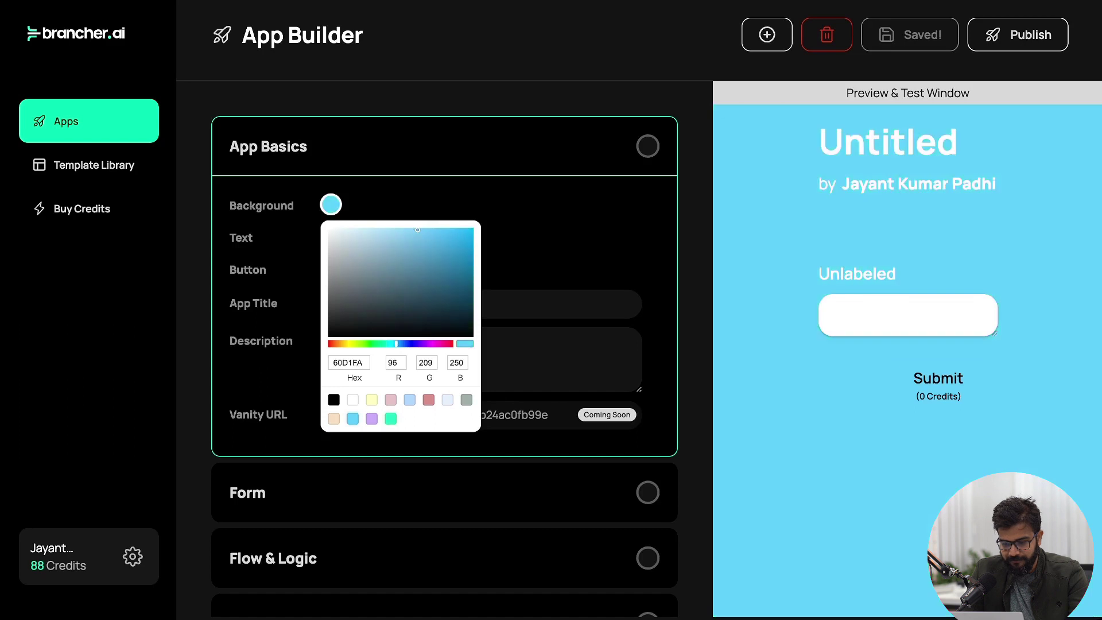
pyautogui.click(390, 400)
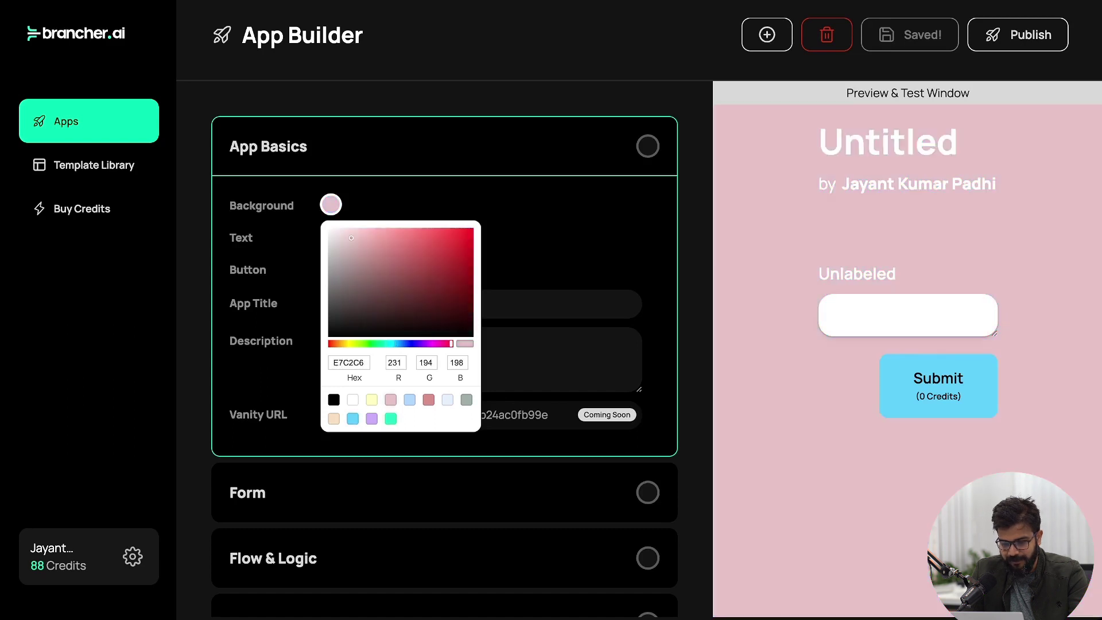
pyautogui.click(428, 399)
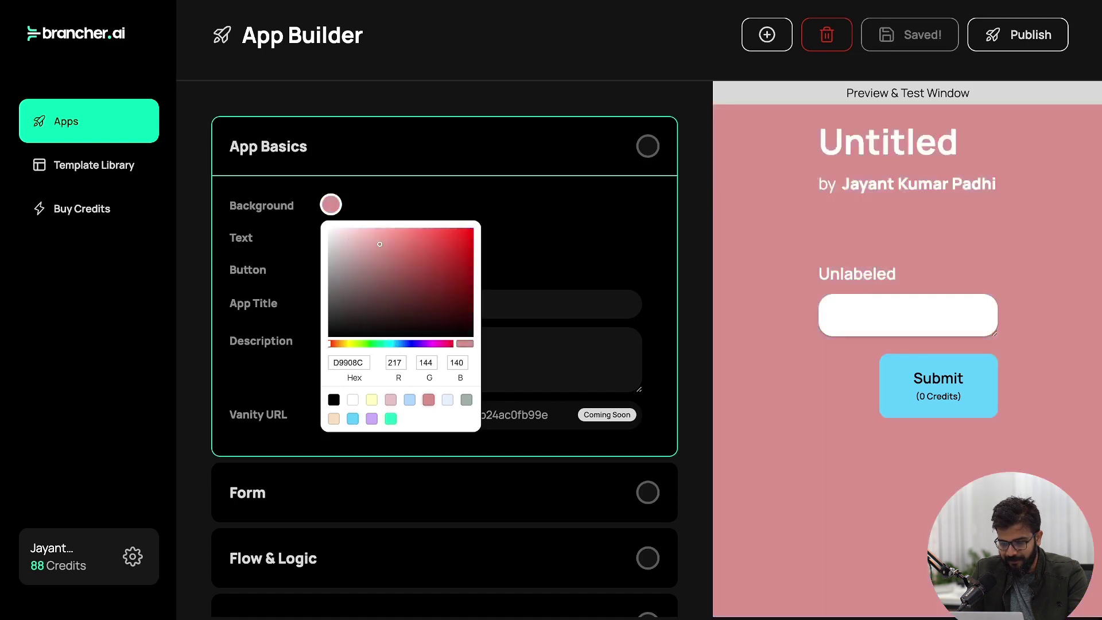
pyautogui.click(352, 399)
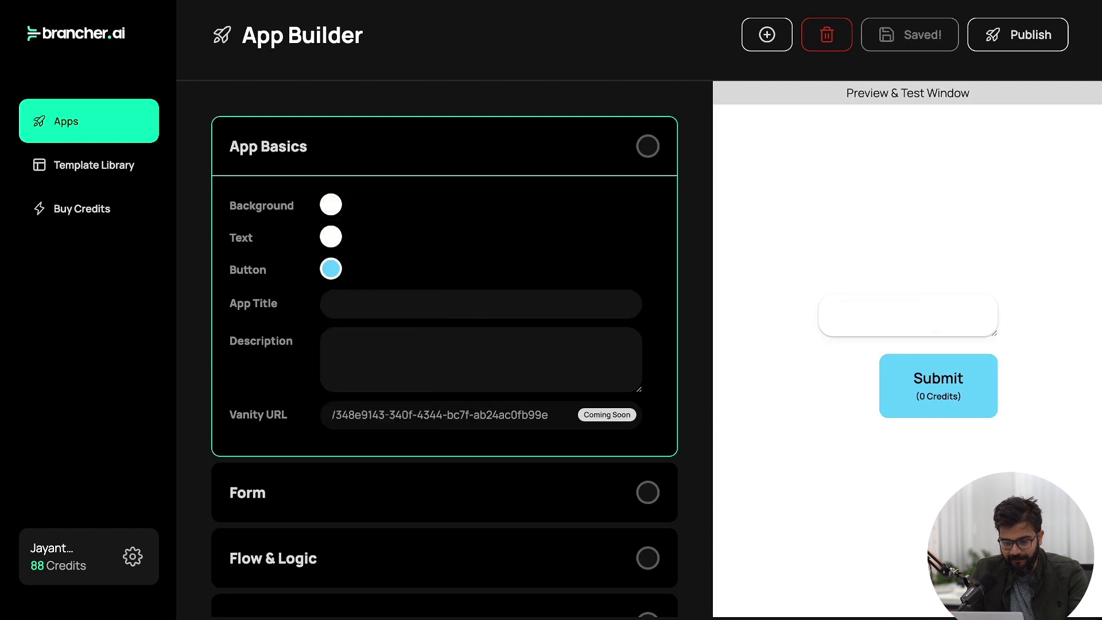
# Make the app text black and the Submit button teal.
pyautogui.click(330, 237)
pyautogui.click(333, 431)
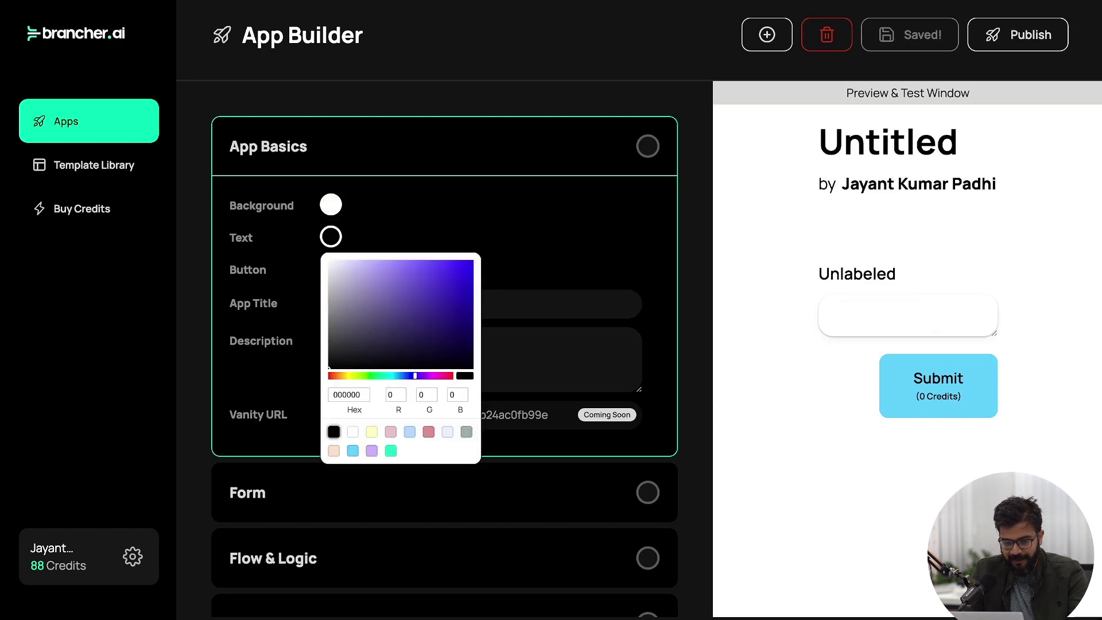
pyautogui.click(331, 236)
pyautogui.click(331, 269)
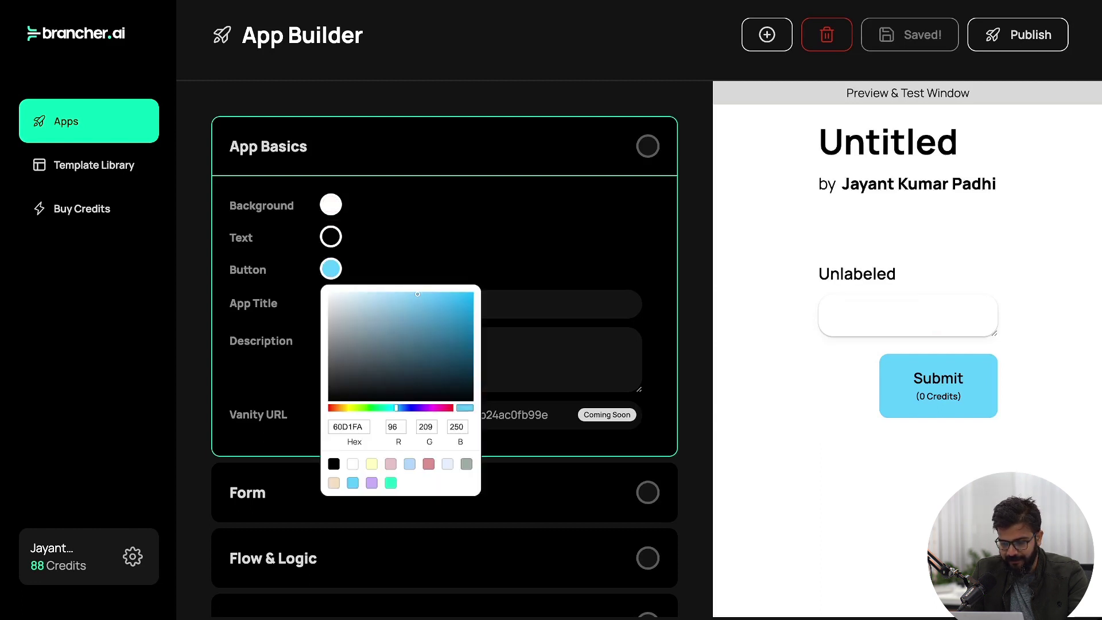
pyautogui.click(390, 483)
# Title the app 'Calorie Counter GPT'.
pyautogui.click(330, 303)
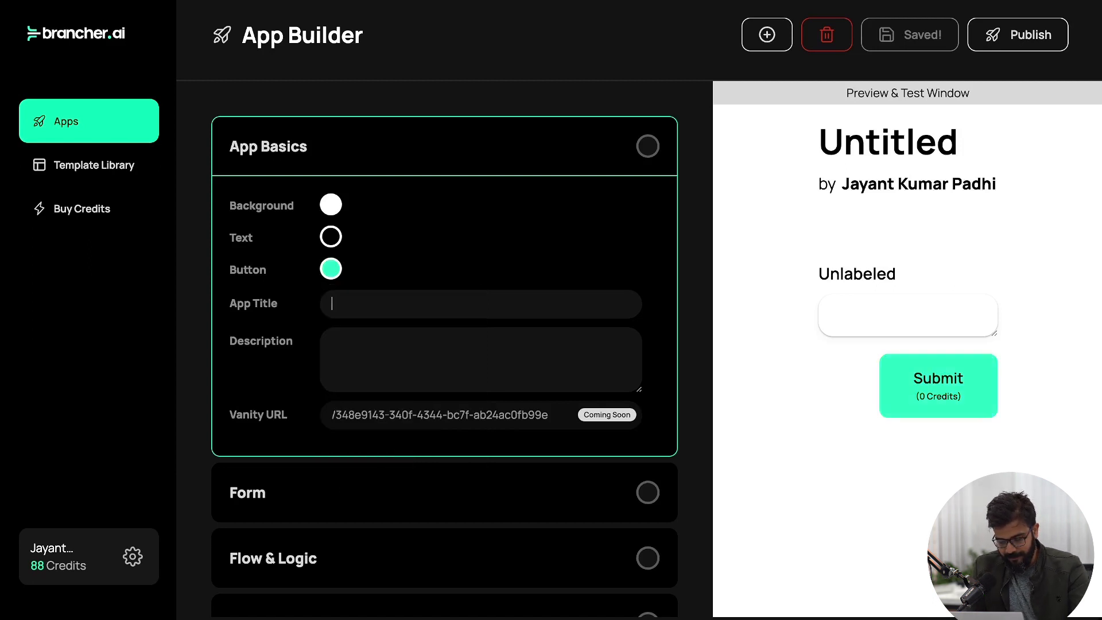
pyautogui.write('Calorie Cou')
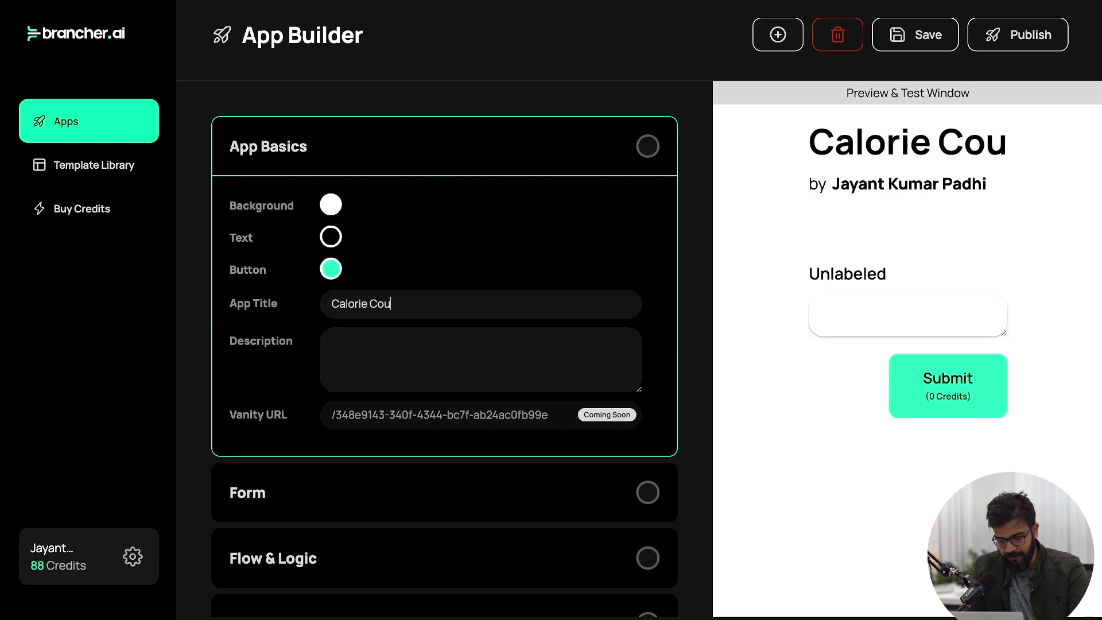
pyautogui.write('nter GPOT')
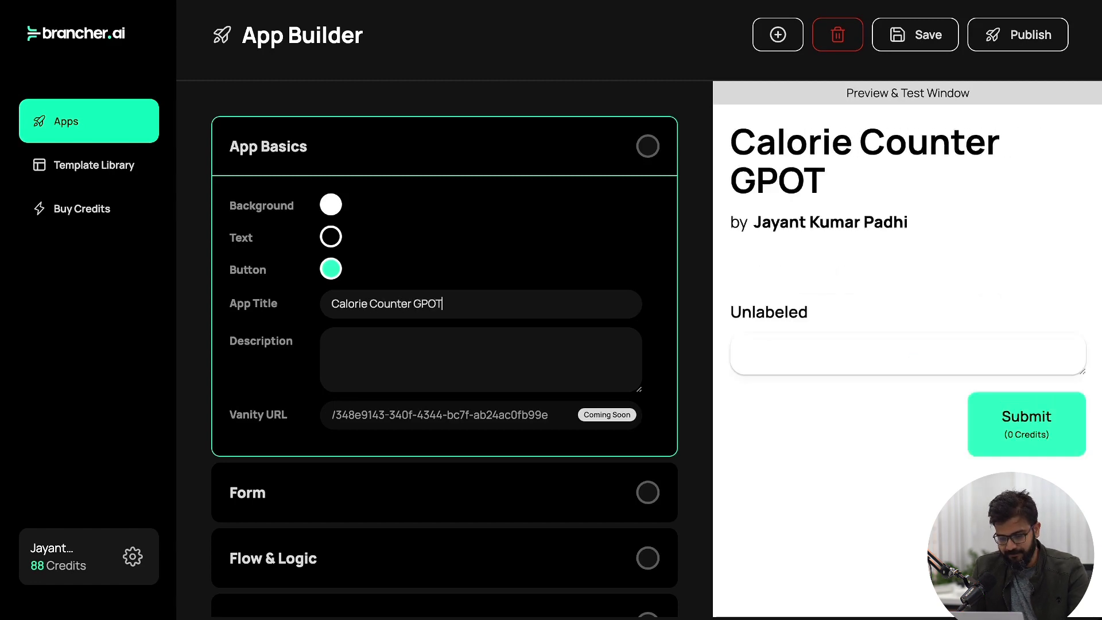
pyautogui.press('BackSpace')
pyautogui.press('BackSpace')
pyautogui.write('T')
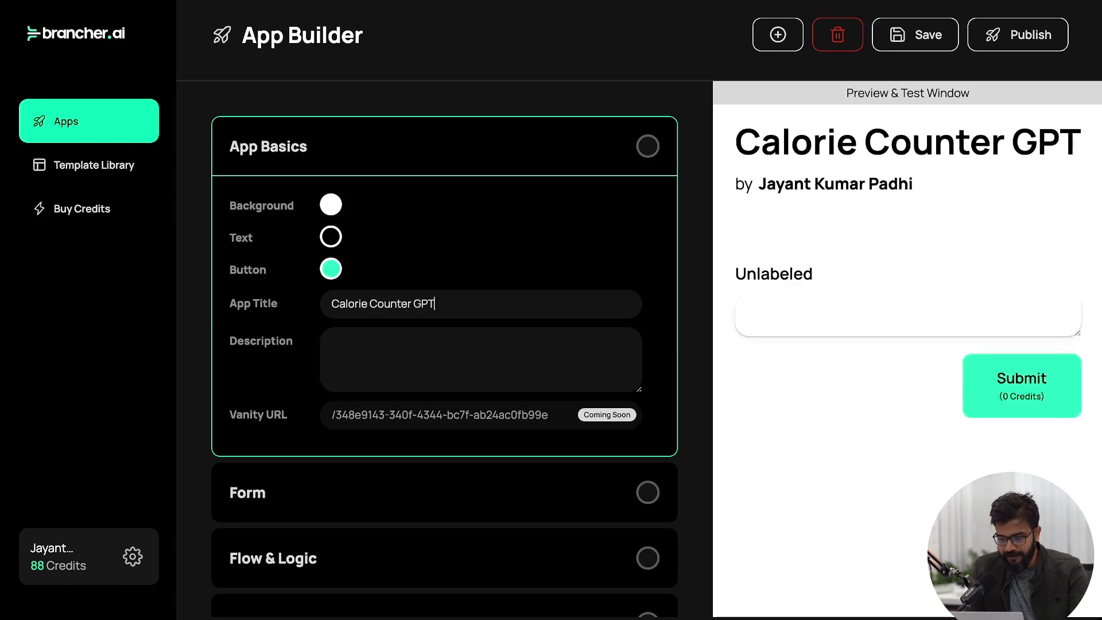
pyautogui.press('super+Tab')
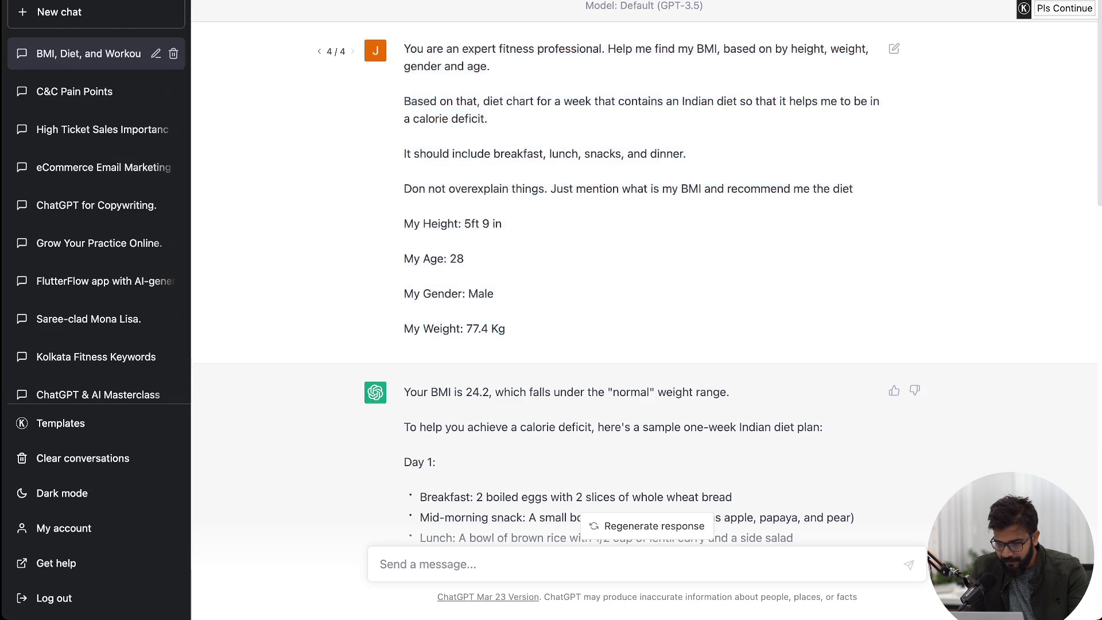
# Change 'a calorie deficit' to 'to lose weight' in the prompt, resubmit, and select the prompt text.
pyautogui.click(894, 48)
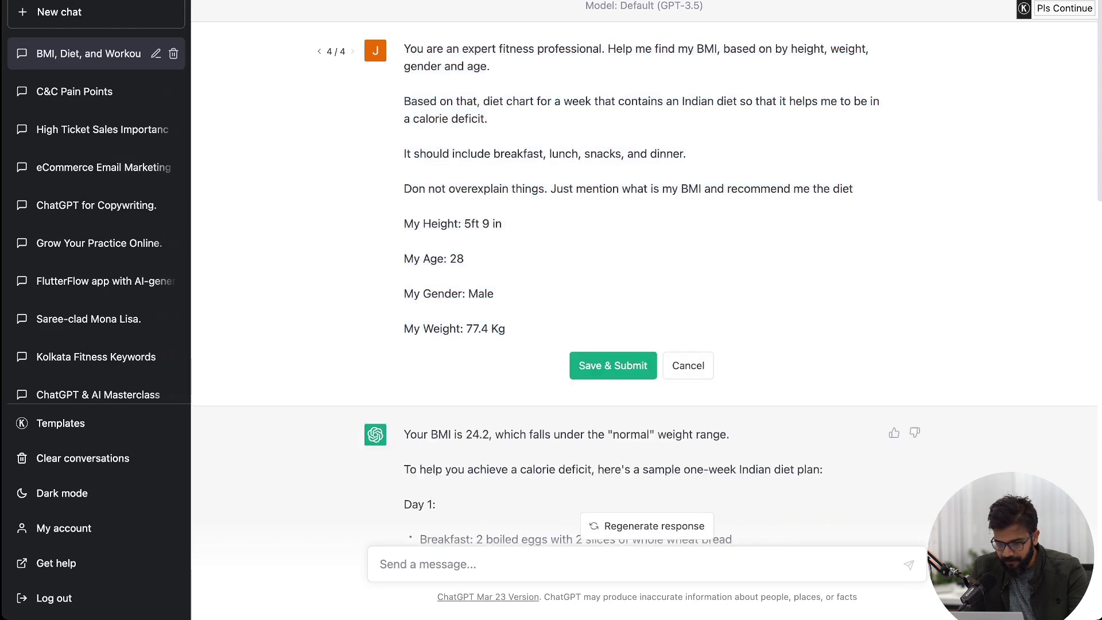
pyautogui.hotkey('shift', 'alt', 'Left')
pyautogui.hotkey('shift', 'alt', 'Left')
pyautogui.hotkey('shift', 'alt', 'Left')
pyautogui.write('to lose ')
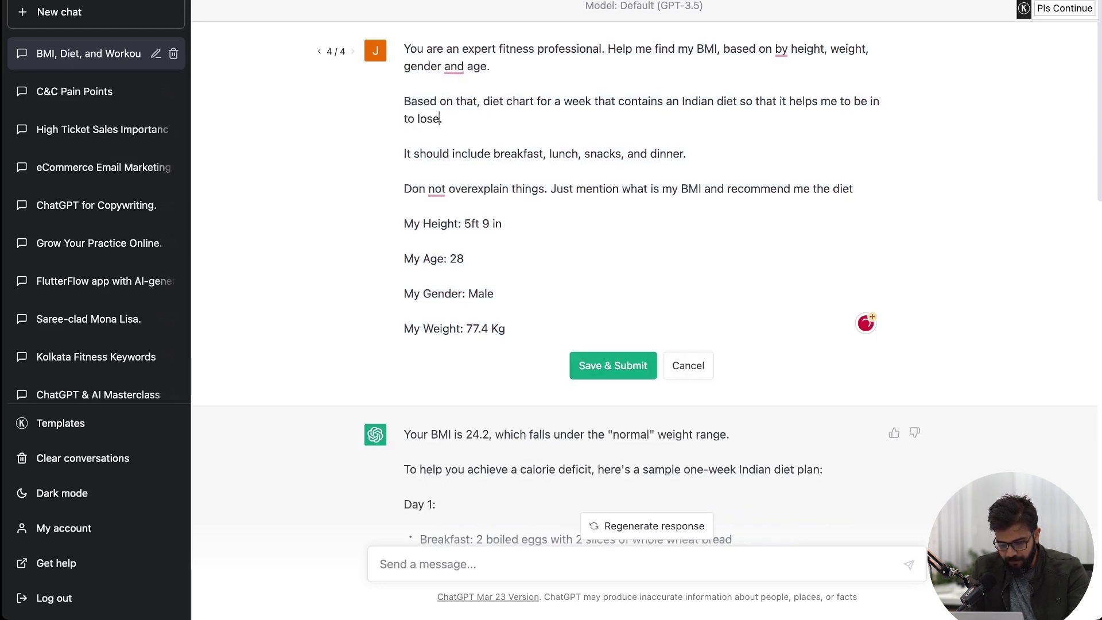
pyautogui.write('weight')
pyautogui.click(613, 365)
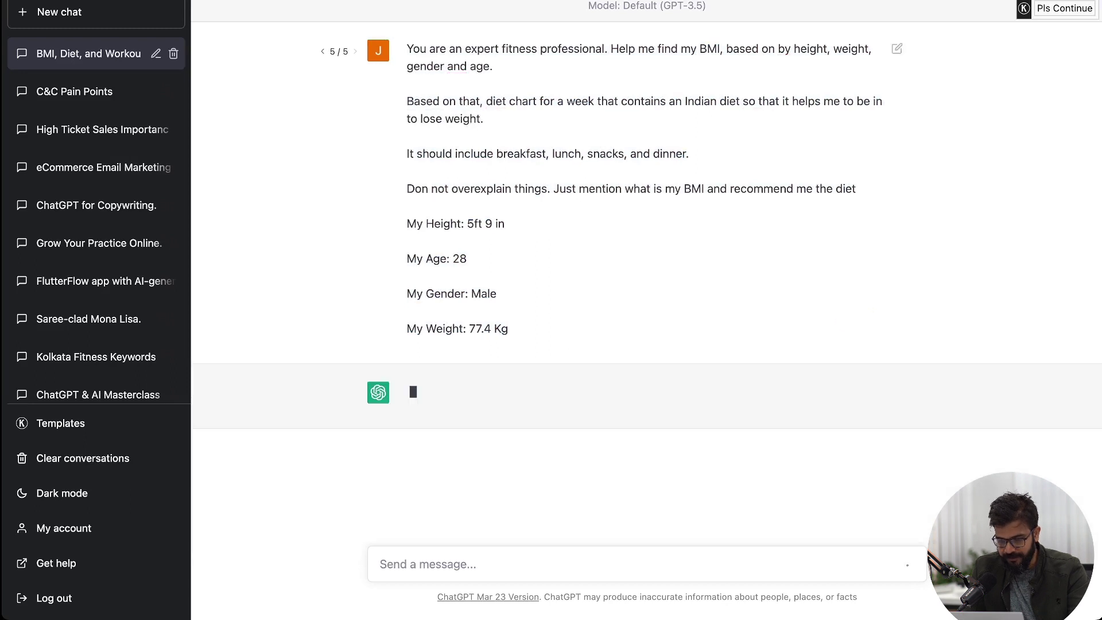
pyautogui.moveTo(507, 325); pyautogui.dragTo(404, 86)
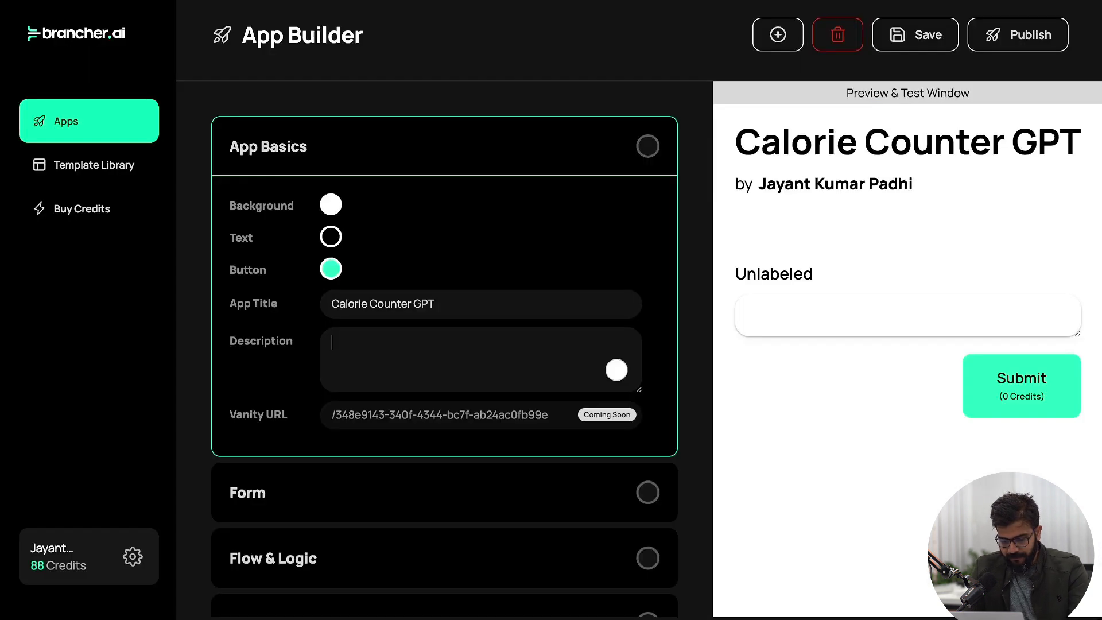
# Write the description 'Input your height, weight, gender and age and get a customized meal plan ready'.
pyautogui.write('Input your ')
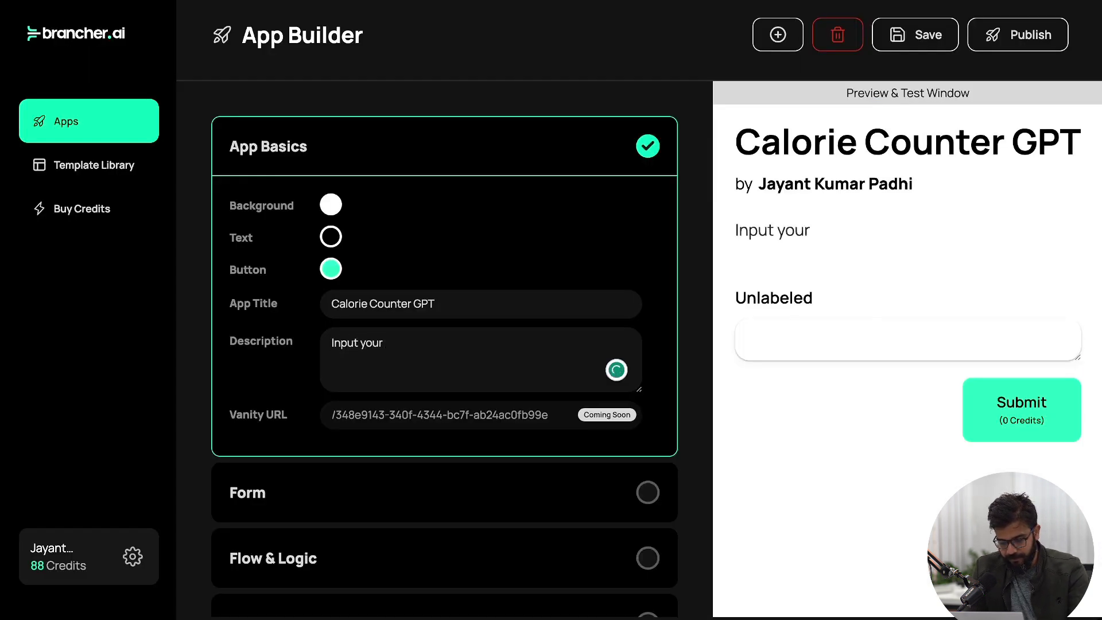
pyautogui.write('height, weight and age')
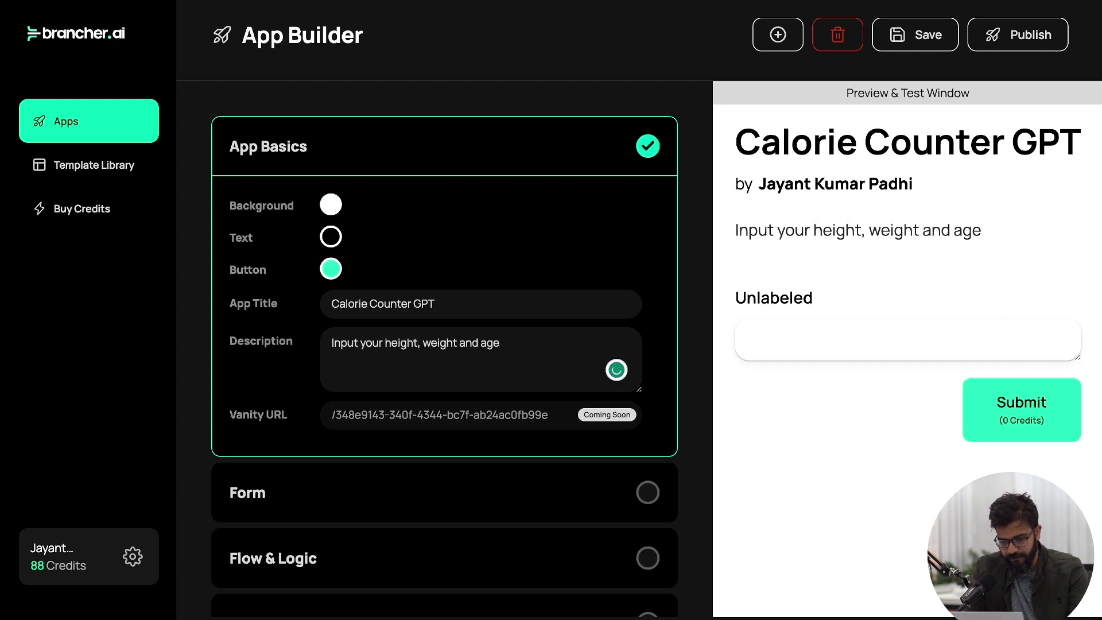
pyautogui.click(457, 343)
pyautogui.press('BackSpace')
pyautogui.write(', gender a')
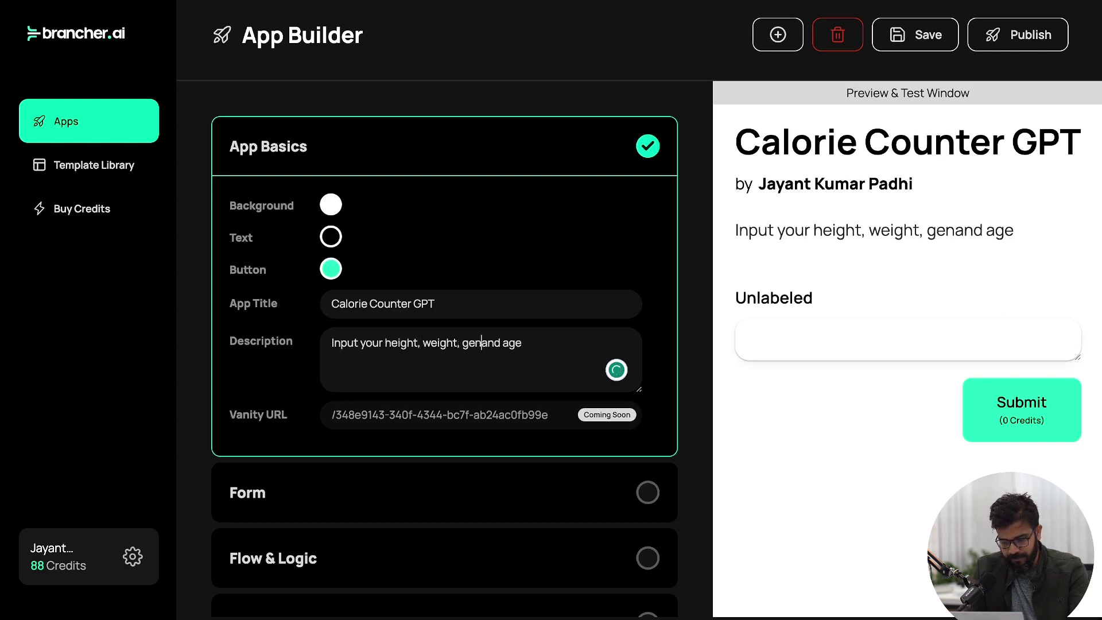
pyautogui.press('BackSpace')
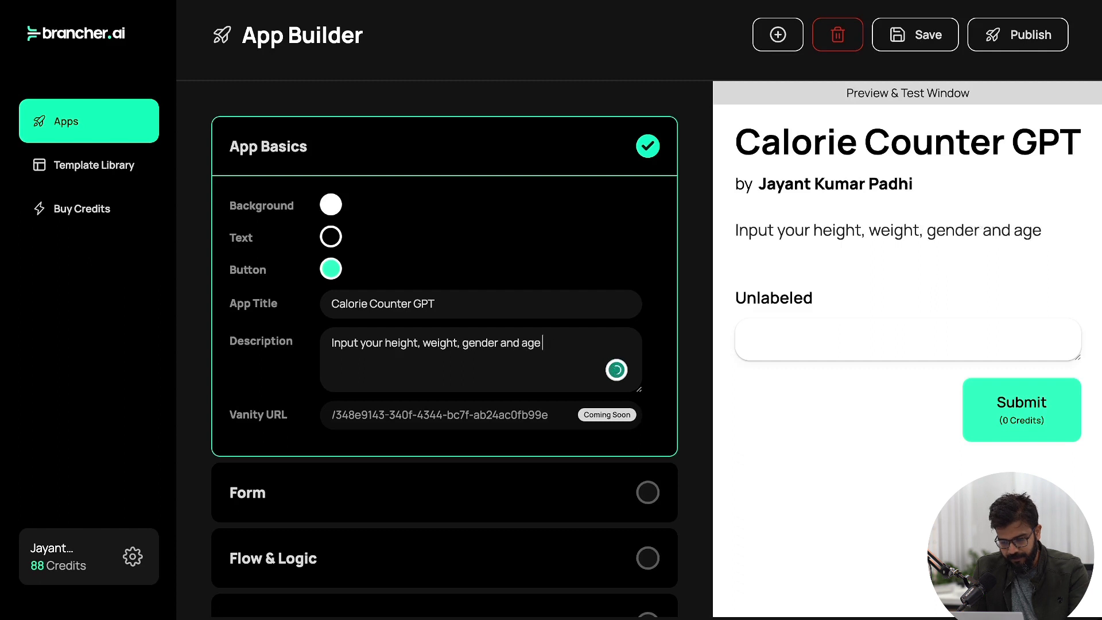
pyautogui.write('anf g')
pyautogui.press('BackSpace')
pyautogui.press('BackSpace')
pyautogui.press('BackSpace')
pyautogui.write('d get')
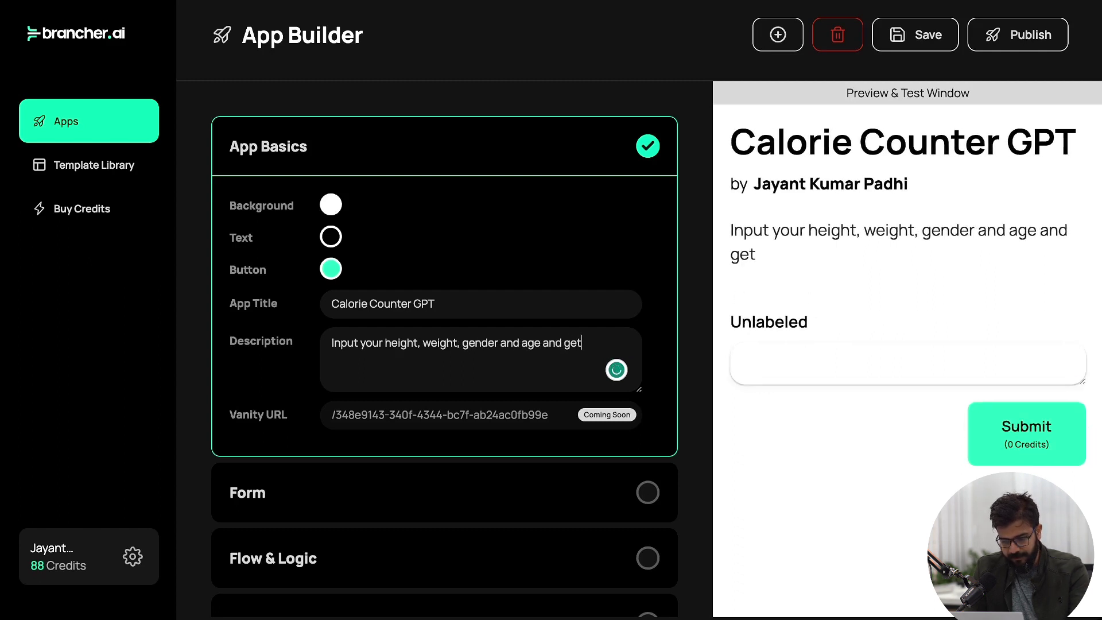
pyautogui.write(' a custom')
pyautogui.press('BackSpace')
pyautogui.write('omized le')
pyautogui.press('BackSpace')
pyautogui.press('BackSpace')
pyautogui.press('BackSpace')
pyautogui.write('meal')
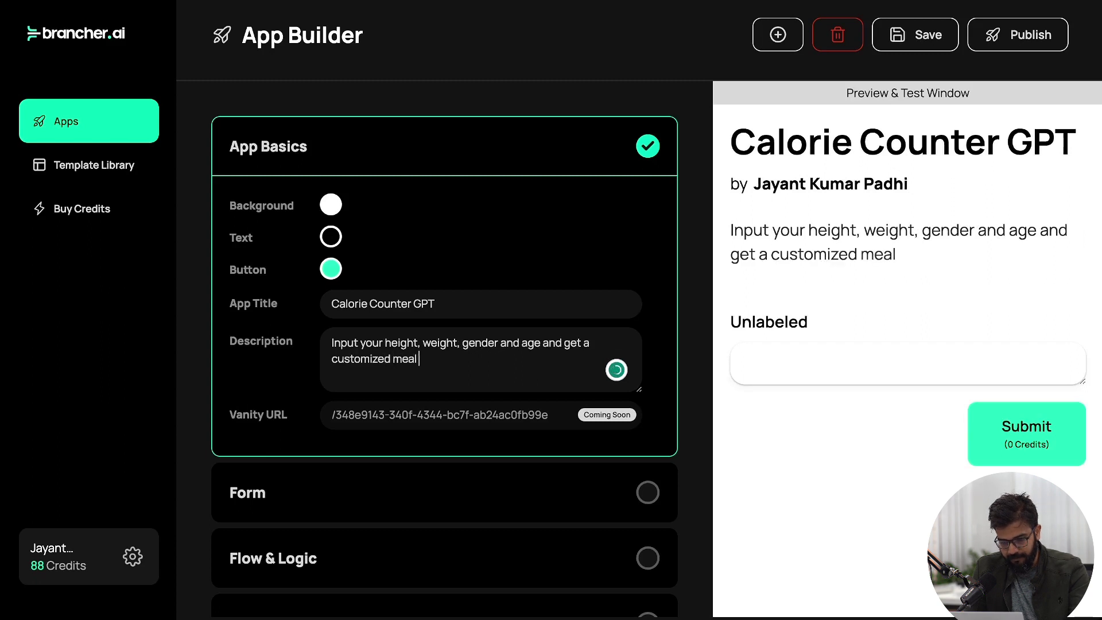
pyautogui.write('plan ready')
pyautogui.scroll(-1, 444, 344)
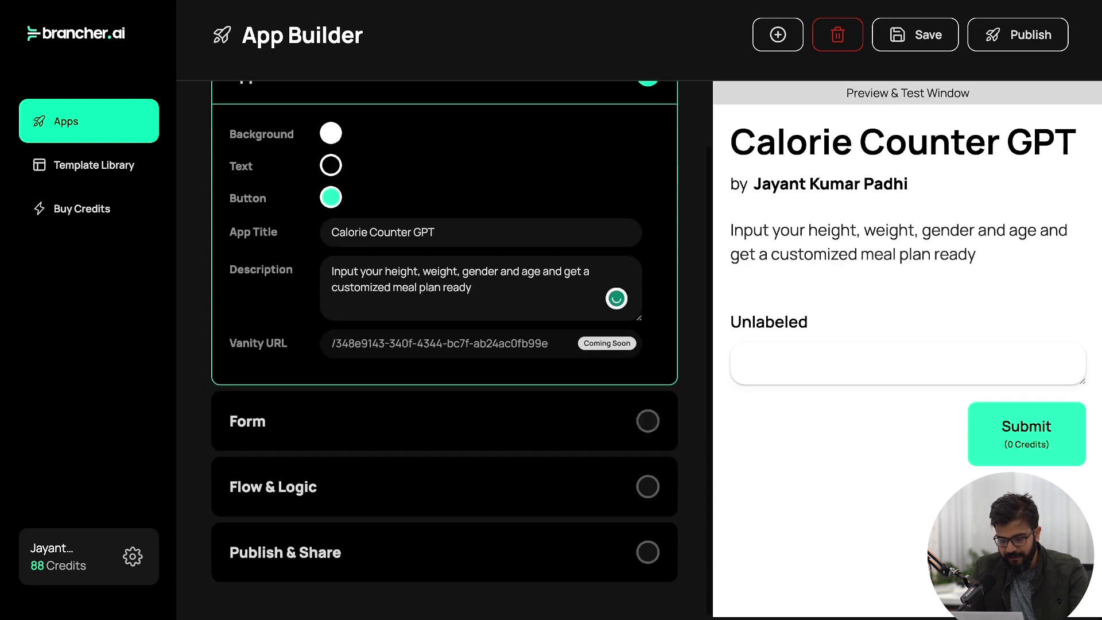
# Create Your Height, Your Weight and Your age form fields by duplicating the first field.
pyautogui.click(248, 422)
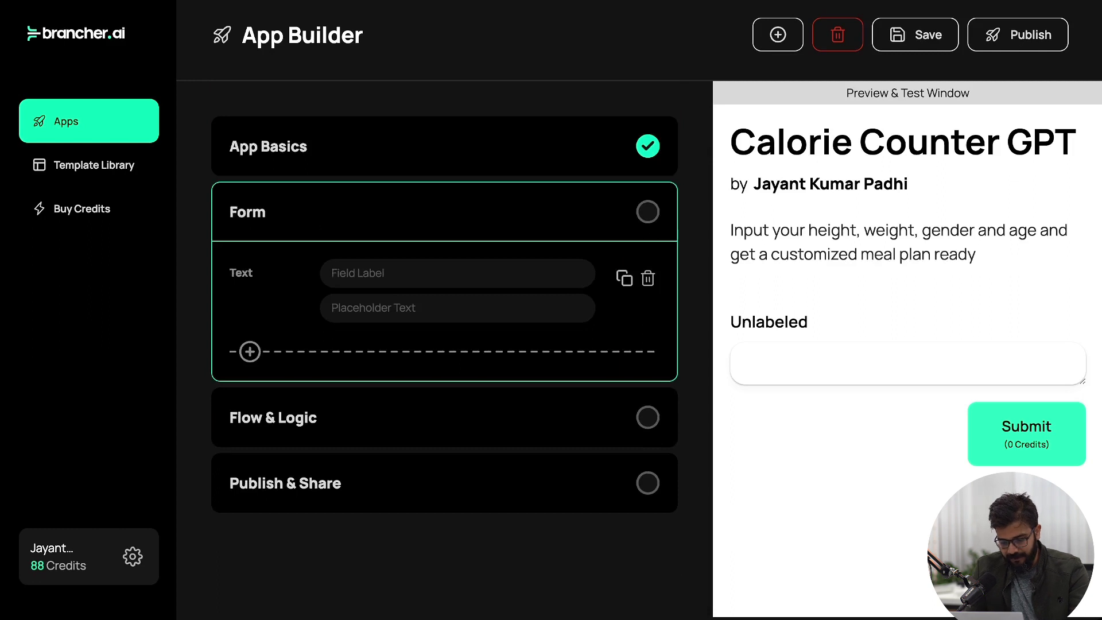
pyautogui.write('Your HEig')
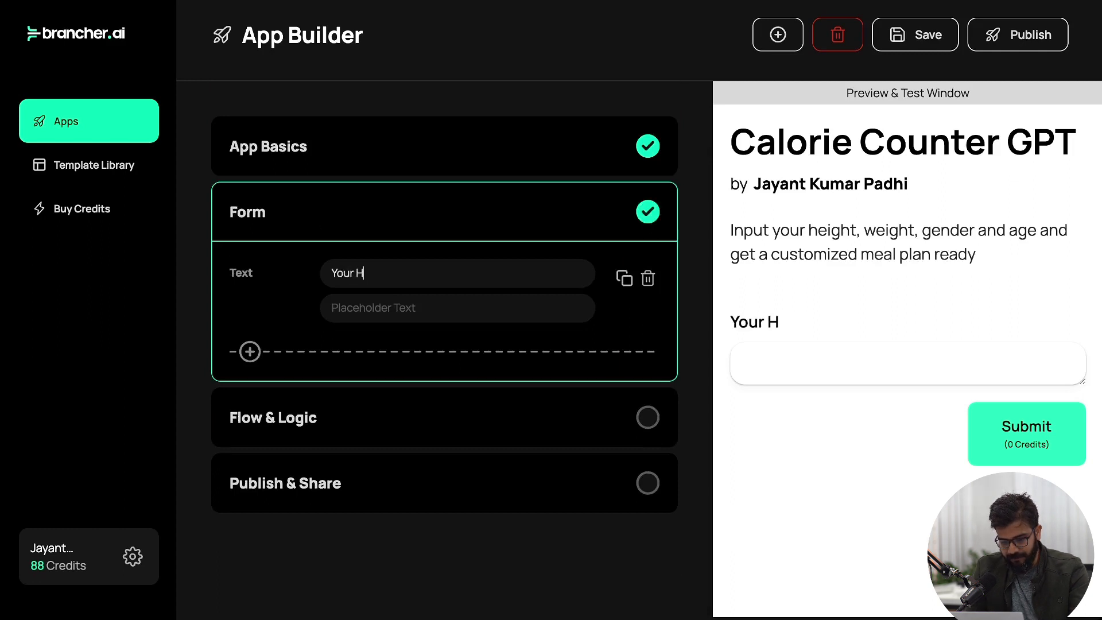
pyautogui.press('BackSpace')
pyautogui.press('BackSpace')
pyautogui.press('BackSpace')
pyautogui.write('eight')
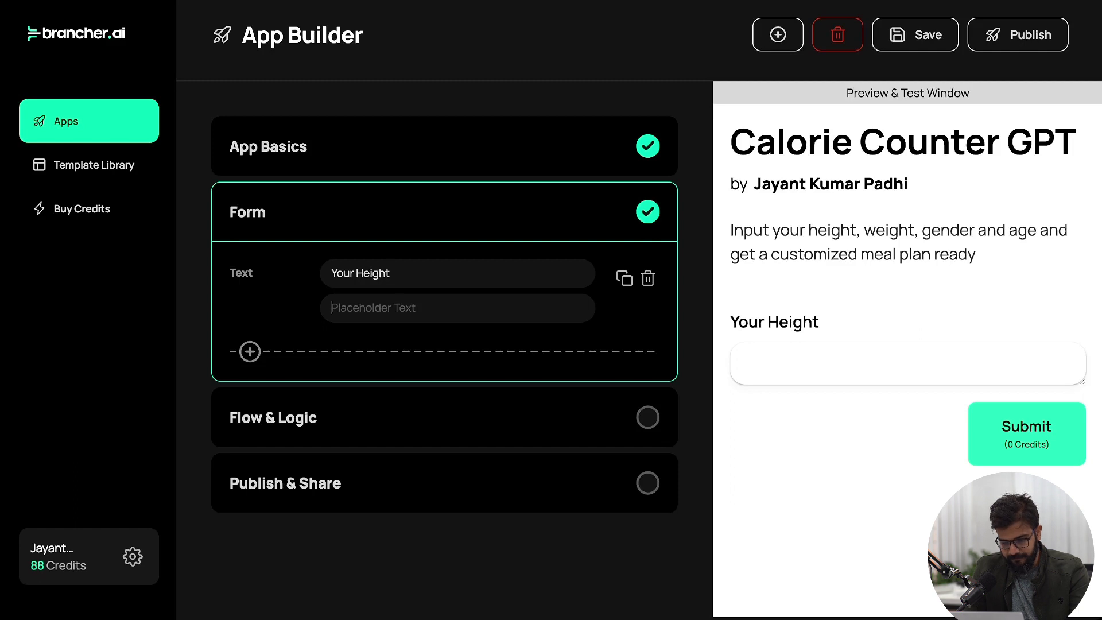
pyautogui.click(624, 278)
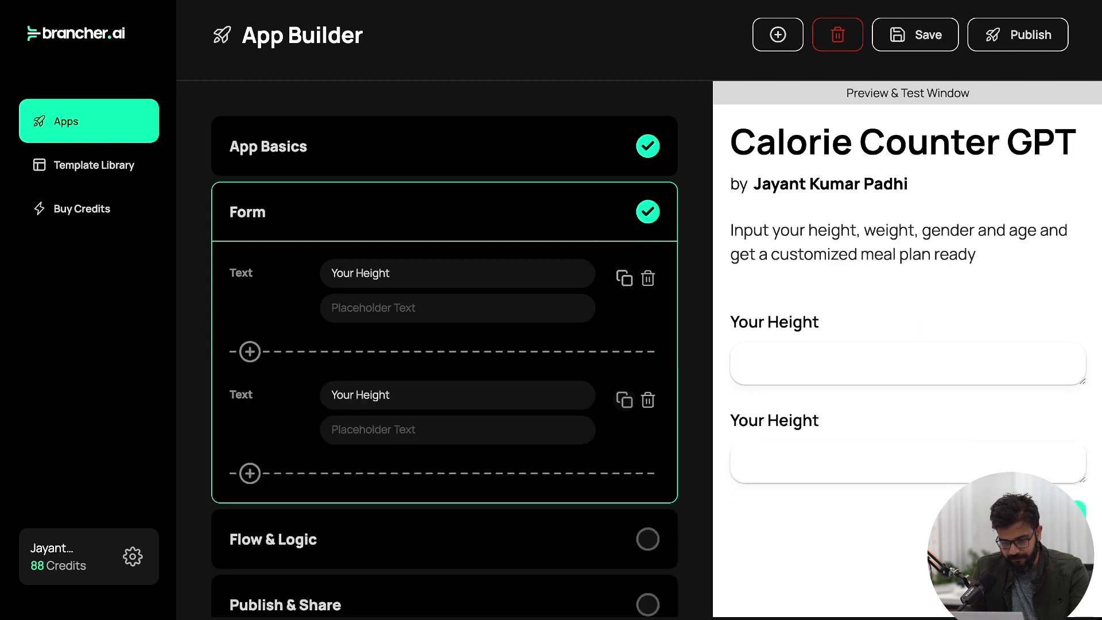
pyautogui.doubleClick(376, 395)
pyautogui.write('Weight')
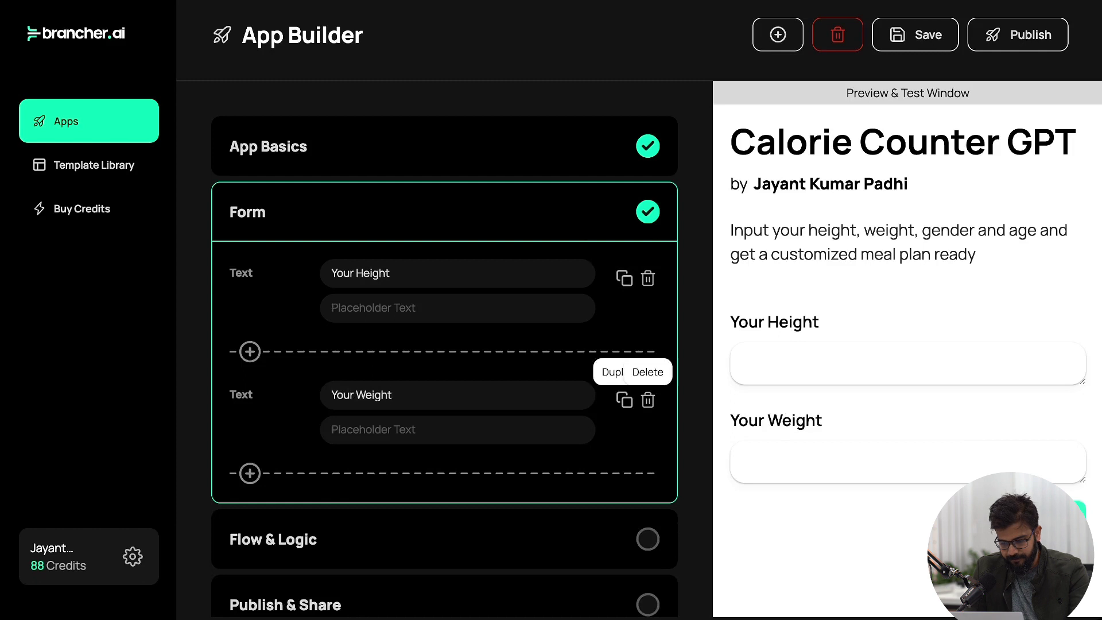
pyautogui.click(624, 400)
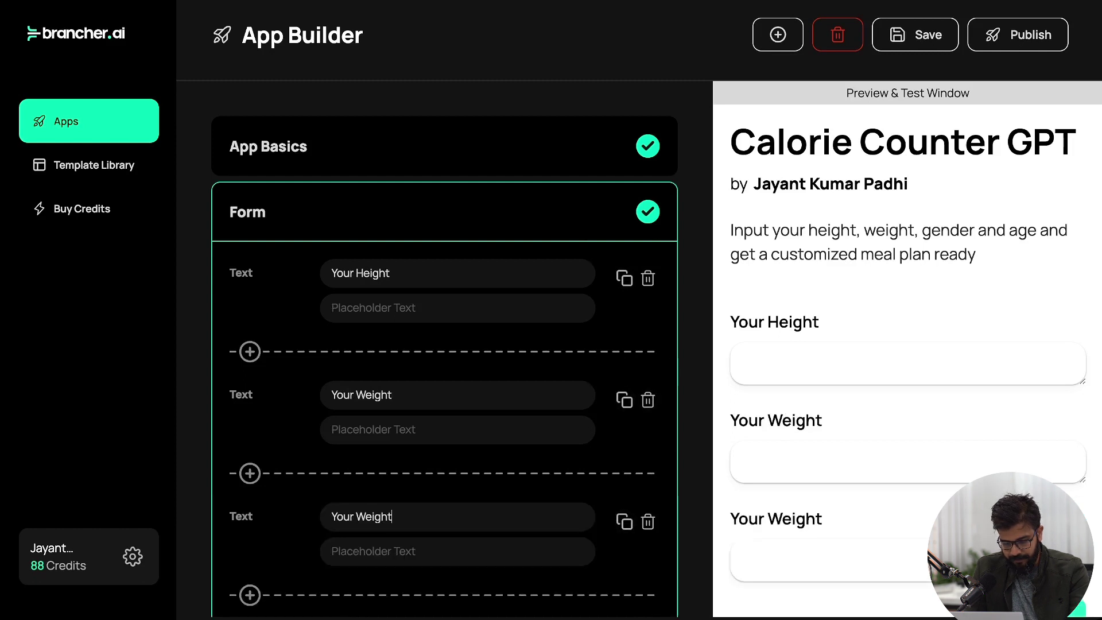
pyautogui.doubleClick(376, 517)
pyautogui.write('age')
pyautogui.click(624, 521)
# Rename the duplicated field labels to Your Gender.
pyautogui.scroll(-5, 445, 344)
pyautogui.doubleClick(365, 342)
pyautogui.write('Gender')
pyautogui.doubleClick(365, 221)
pyautogui.write('Gender')
pyautogui.scroll(4, 362, 220)
# Enter example hints for height (5ft 9 in), weight (77.4 KGs) and gender (Male).
pyautogui.click(344, 208)
pyautogui.write('5ft')
pyautogui.hotkey('ctrl', 'a')
pyautogui.write('Example: 5ft 9 in')
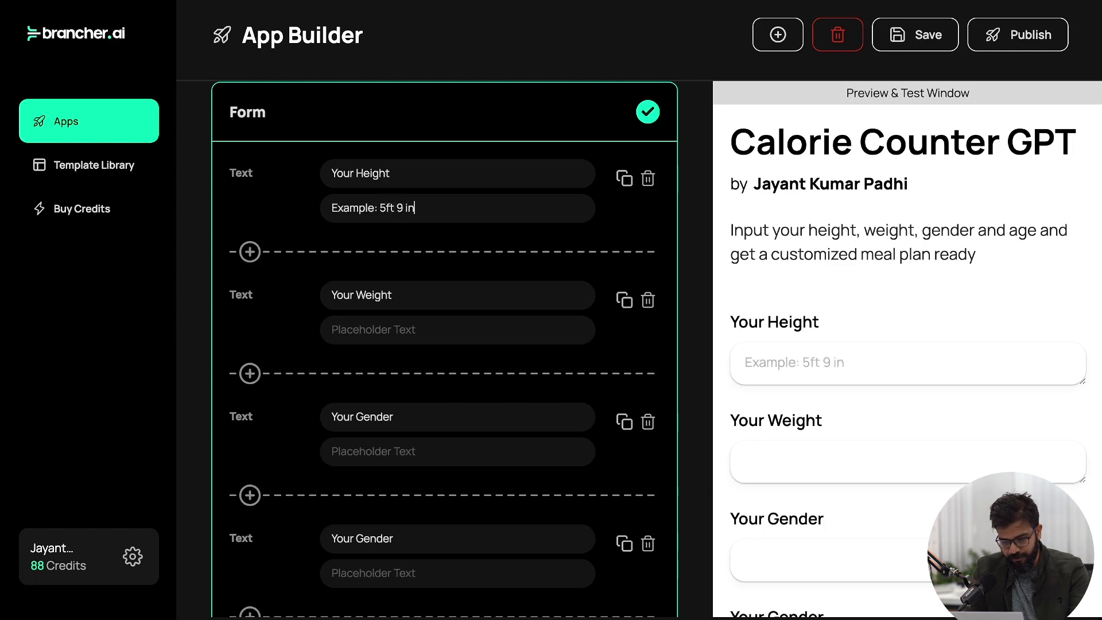
pyautogui.write('Example')
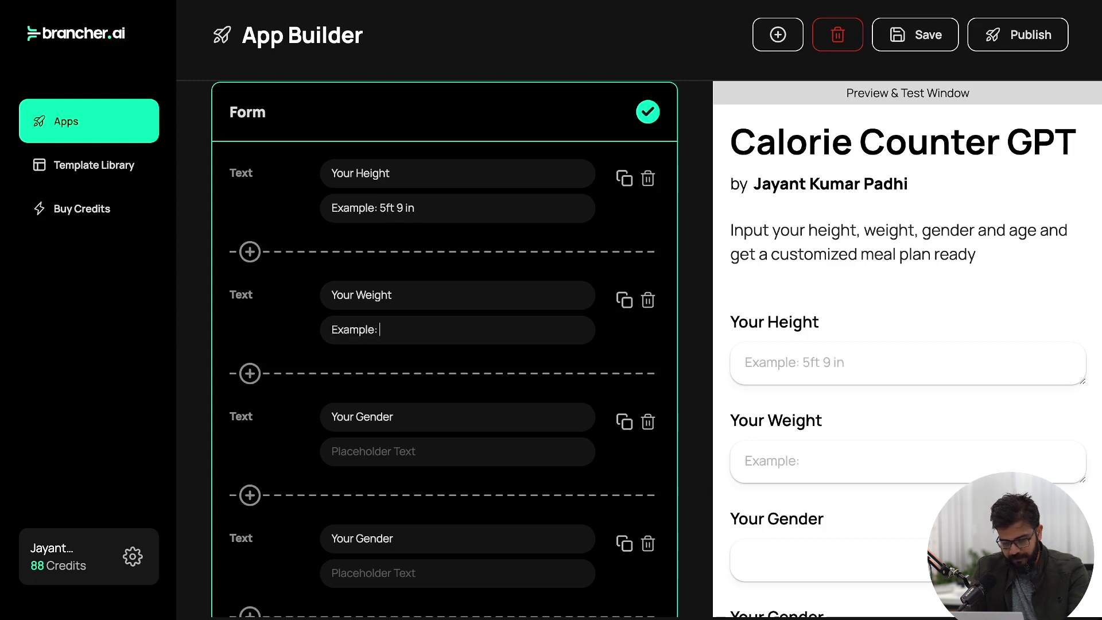
pyautogui.write(': 77.4 KGs')
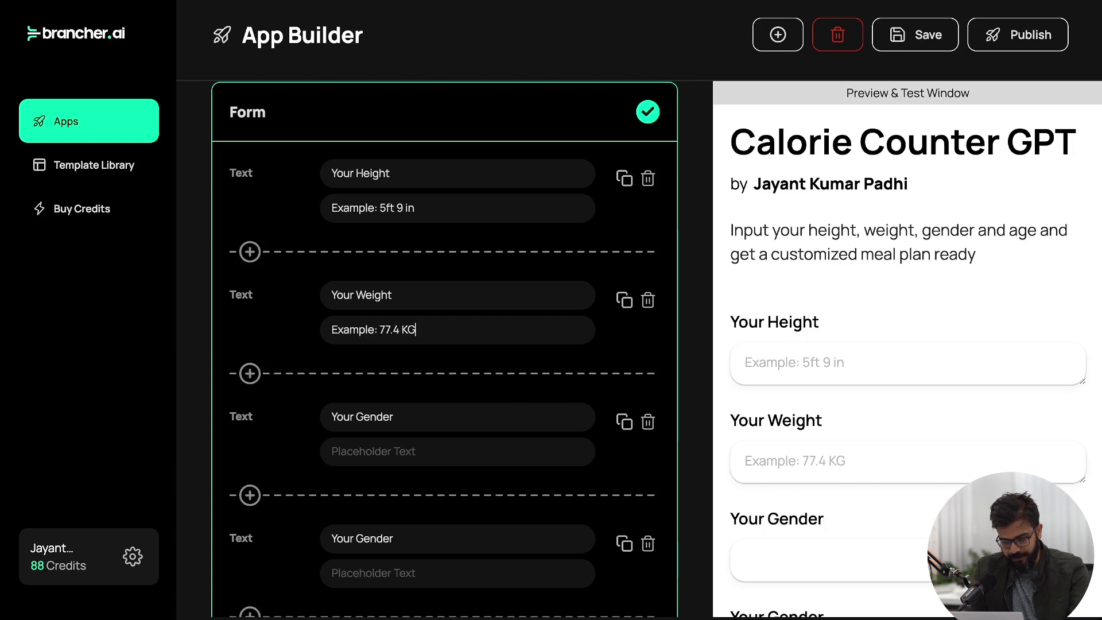
pyautogui.click(373, 451)
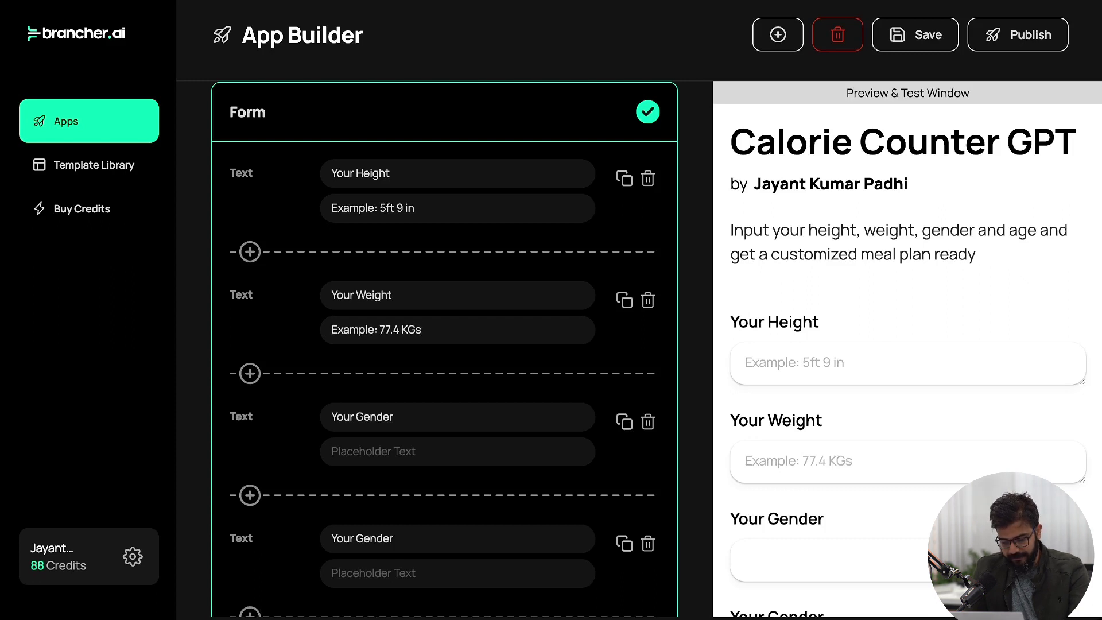
pyautogui.write('Example: ')
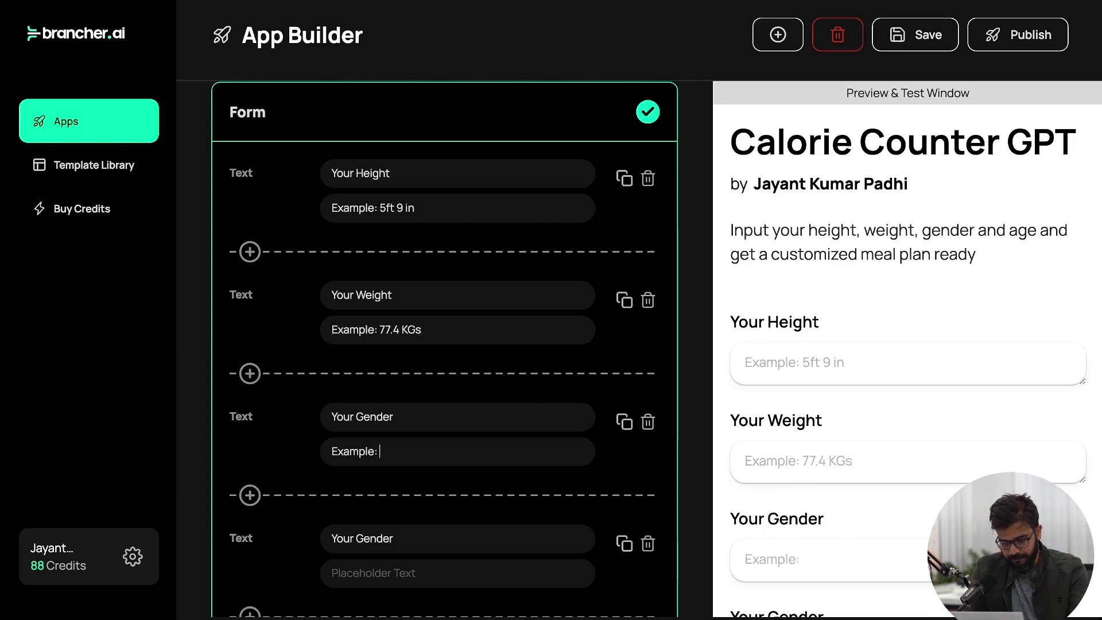
pyautogui.write('Male')
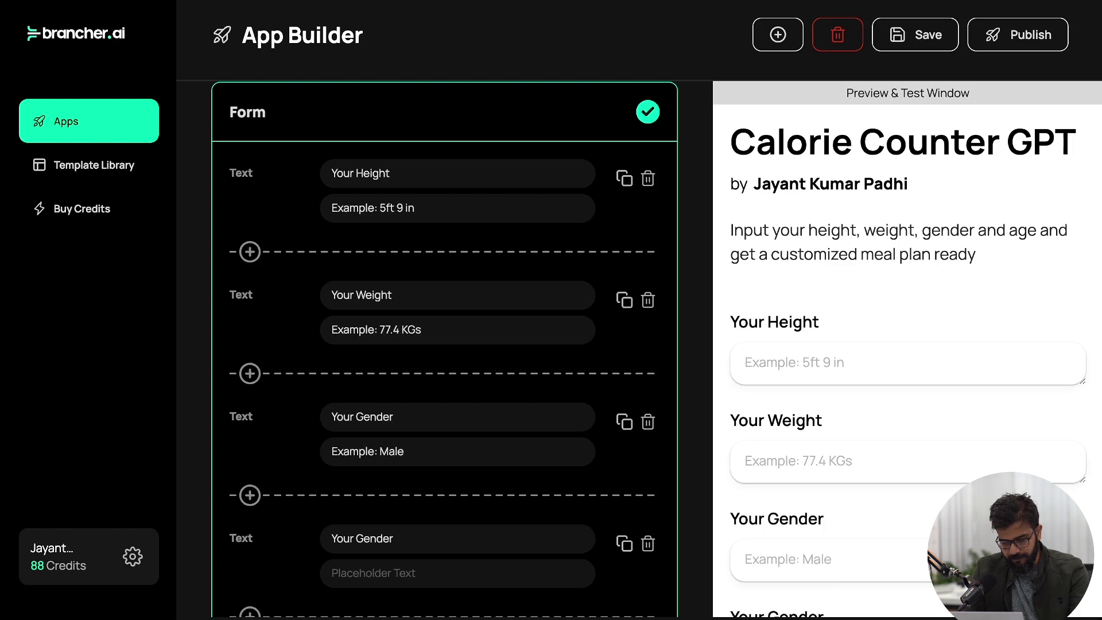
pyautogui.write('Example')
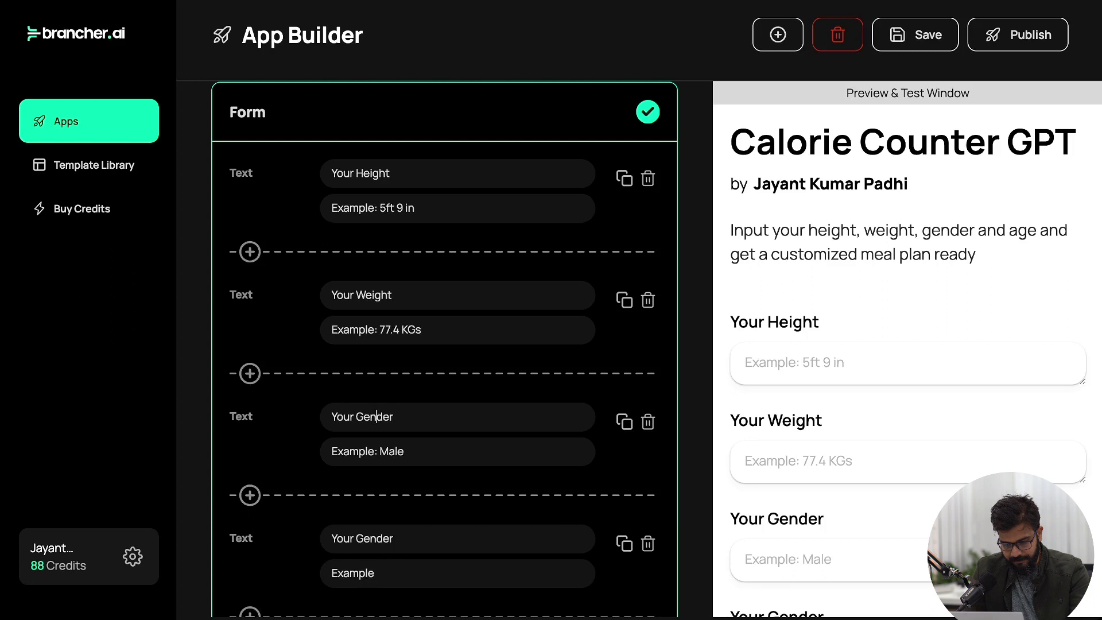
# Relabel the third field Your Age and fix the hints to 'Example: 28' and 'Example: Male'.
pyautogui.doubleClick(374, 416)
pyautogui.press('Right')
pyautogui.scroll(-3, 647, 295)
pyautogui.scroll(2, 647, 295)
pyautogui.hotkey('ctrl', 'shift', 'Left')
pyautogui.write('Age')
pyautogui.doubleClick(391, 388)
pyautogui.write('28')
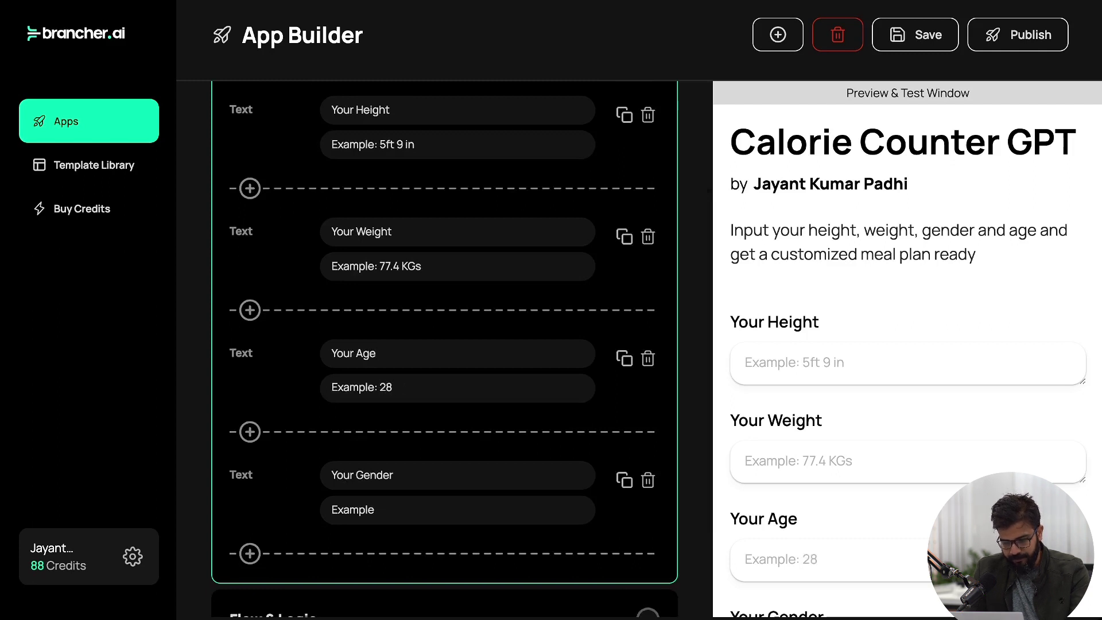
pyautogui.click(376, 510)
pyautogui.write(': Male')
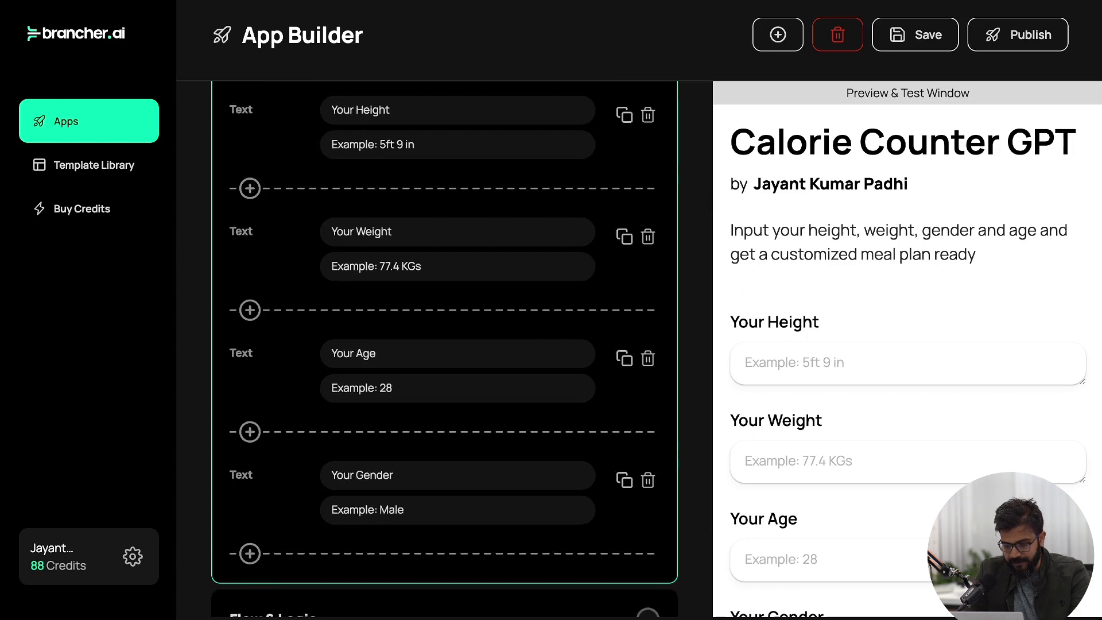
pyautogui.scroll(-3, 444, 344)
# Add a ChatGPT step to Flow & Logic and paste in the fitness prompt.
pyautogui.click(445, 487)
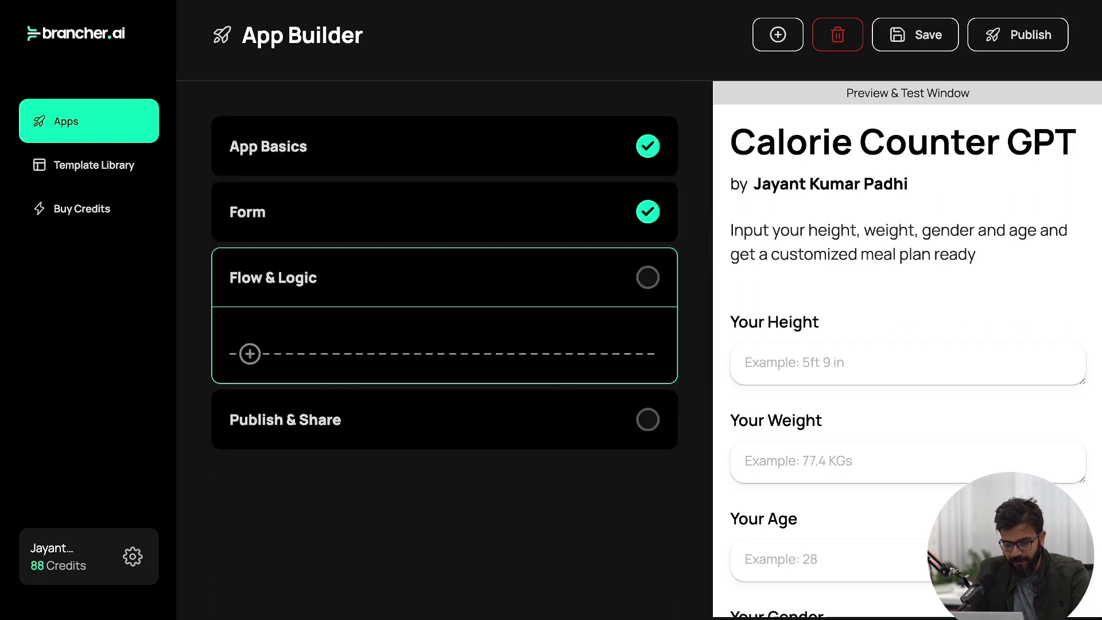
pyautogui.click(250, 353)
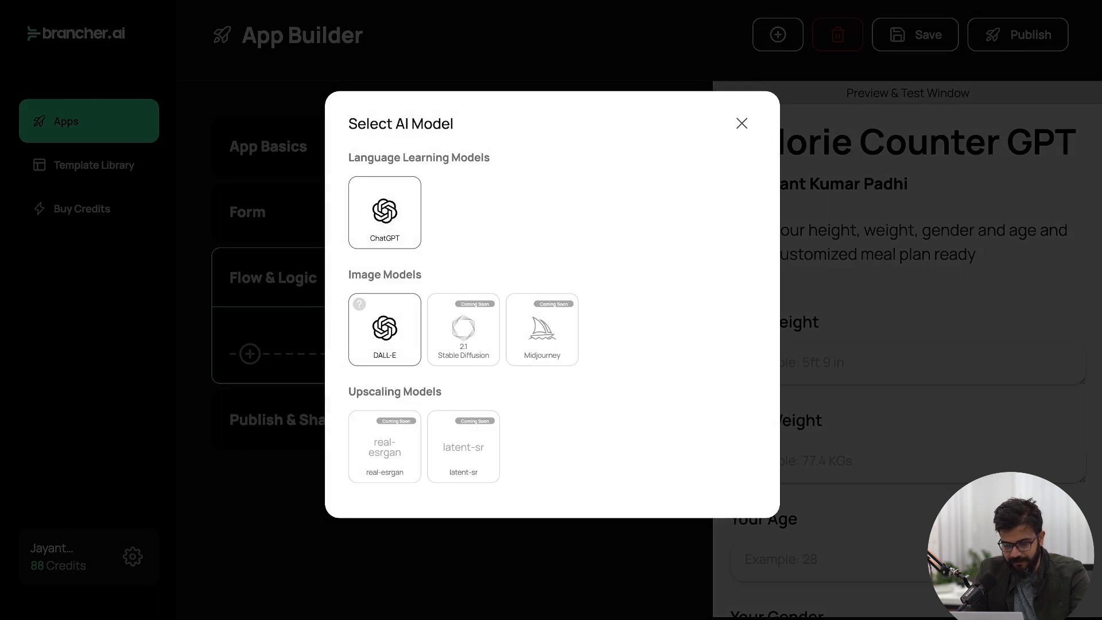
pyautogui.click(385, 212)
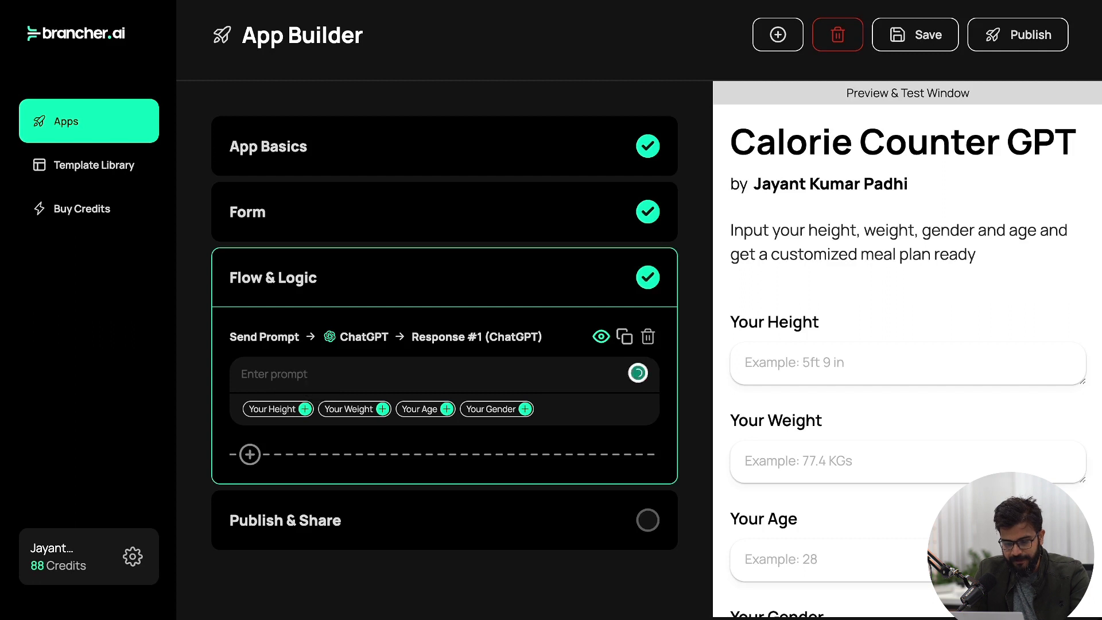
pyautogui.write('You are an expert fitness professional. Help me find my BMI, based on by height, weight, gender and age.  Based on that, diet chart for a week that contains an Indian diet so that it helps me to be in to lose weight.  It should include breakfast, lunch, snacks, and dinner.  Don not overexplain things. Just mention what is my BMI and recommend me the diet  My Height: 5ft 9 in  My Age: 28  My Gender: Male  My Weight: 77.4 Kg')
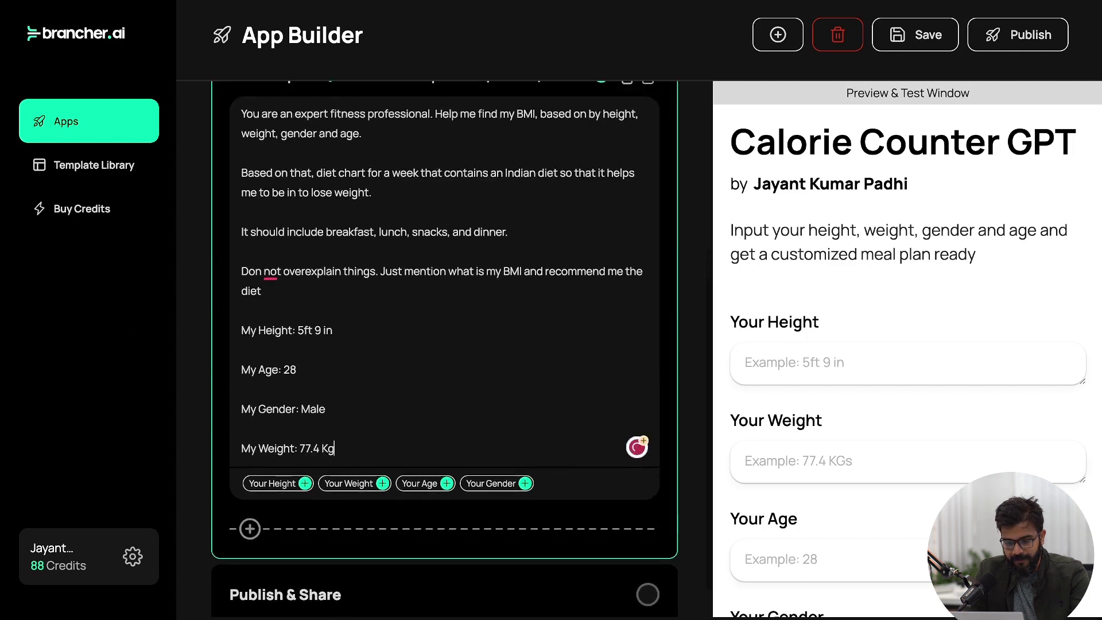
# Replace the sample height and age 28 in the prompt with the Your Height and Your Age tags.
pyautogui.moveTo(297, 330); pyautogui.dragTo(332, 330)
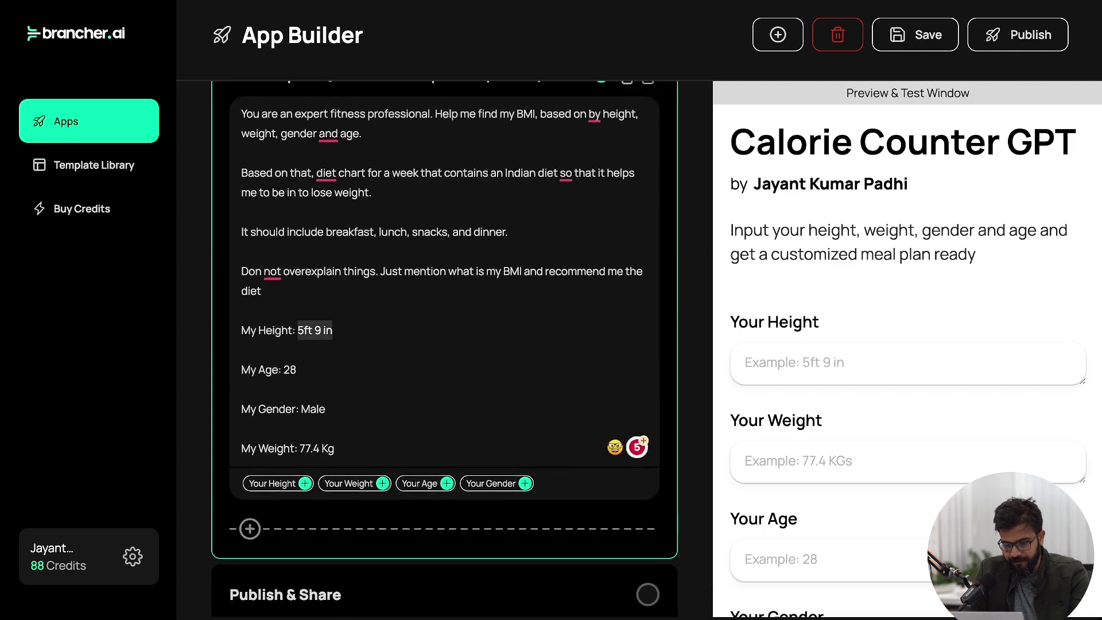
pyautogui.press('BackSpace')
pyautogui.click(305, 484)
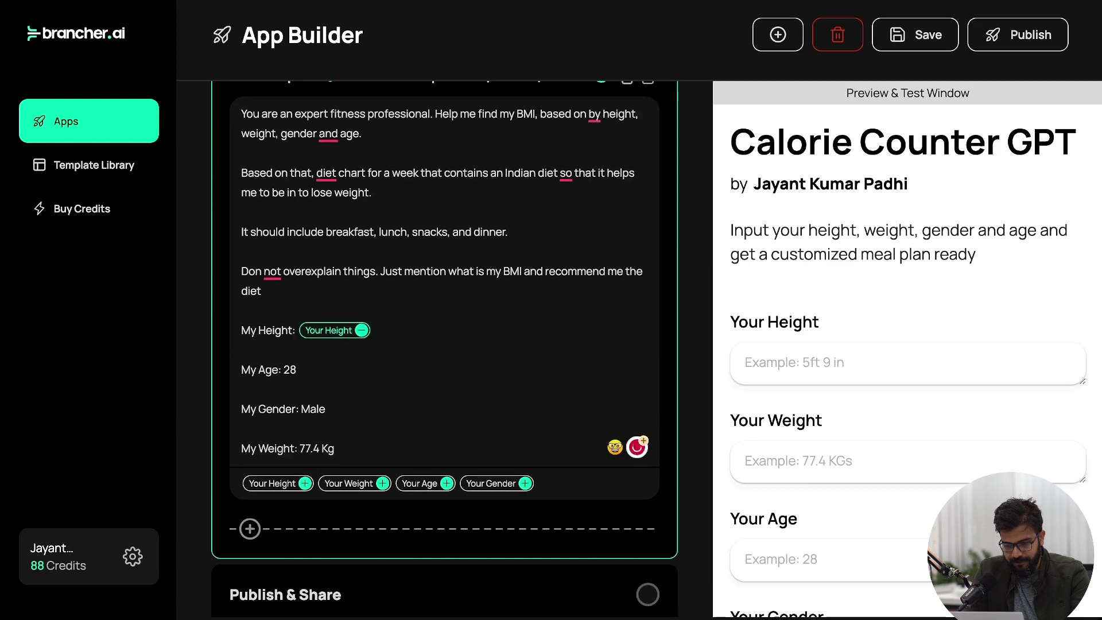
pyautogui.moveTo(283, 369); pyautogui.dragTo(296, 370)
pyautogui.write('=')
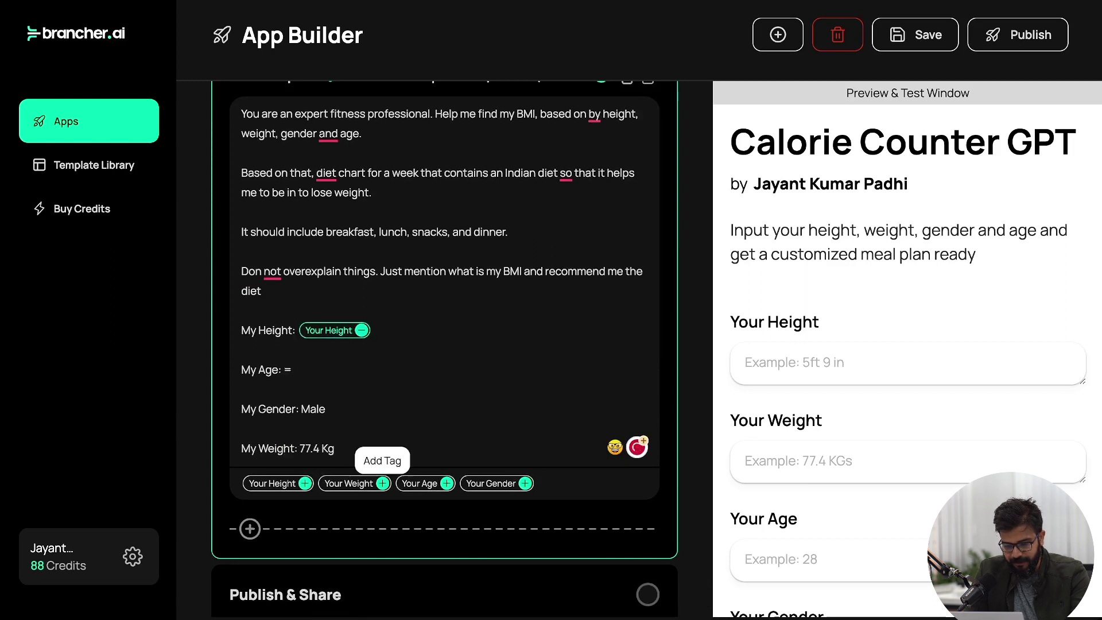
pyautogui.click(446, 483)
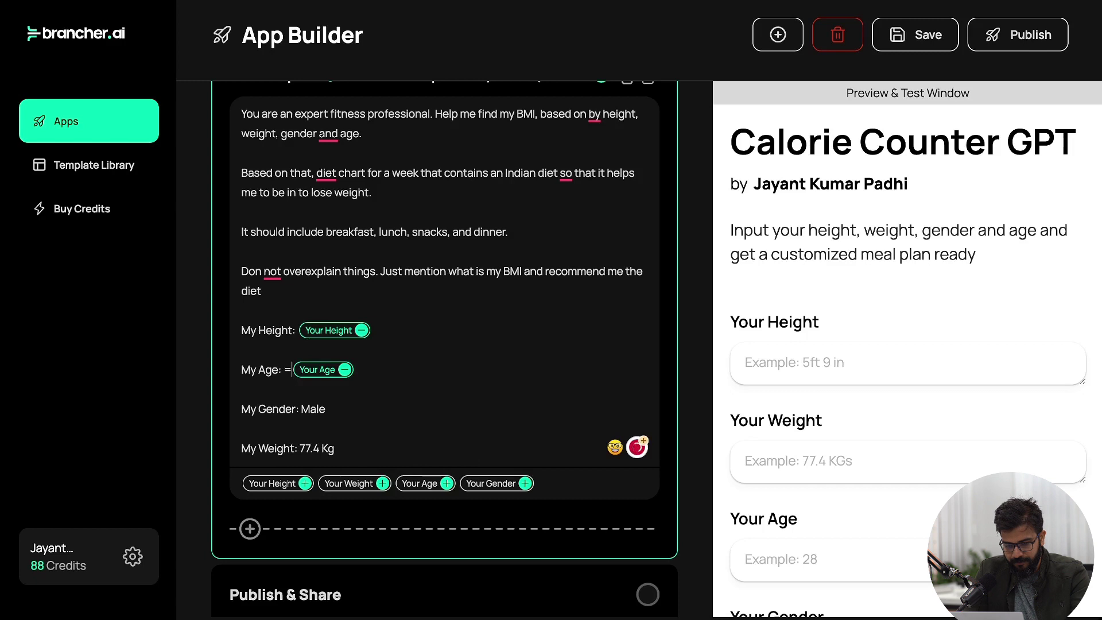
pyautogui.press('BackSpace')
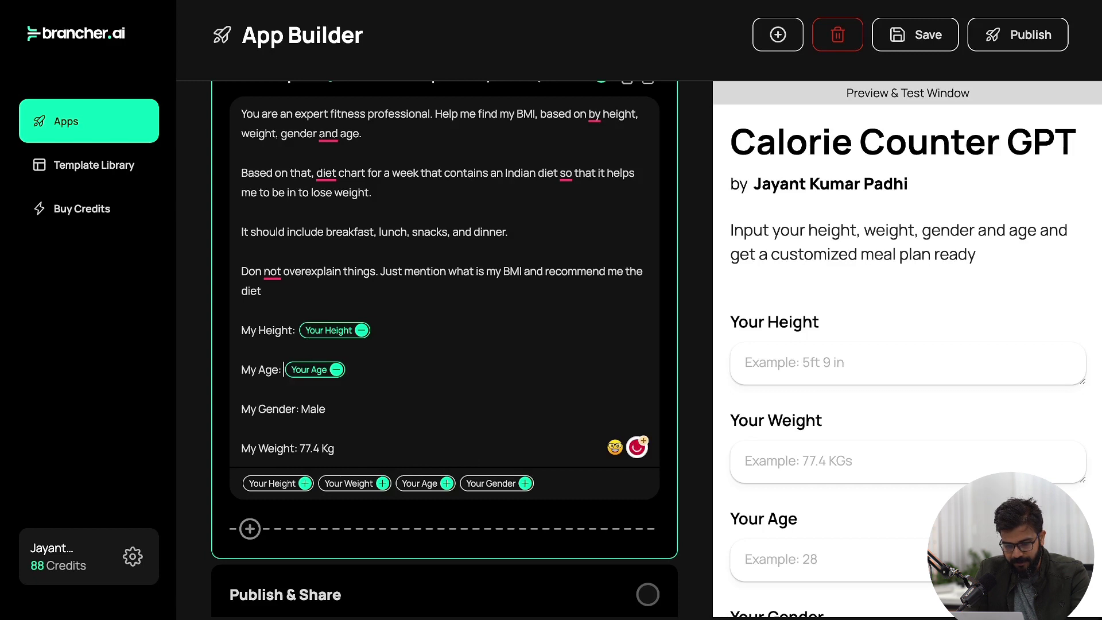
# Replace the sample gender Male and weight 77.4 Kg with the Your Gender and Your Weight tags.
pyautogui.doubleClick(313, 409)
pyautogui.press('BackSpace')
pyautogui.click(525, 483)
pyautogui.click(300, 448)
pyautogui.hotkey('shift', 'End')
pyautogui.write('=')
pyautogui.press('BackSpace')
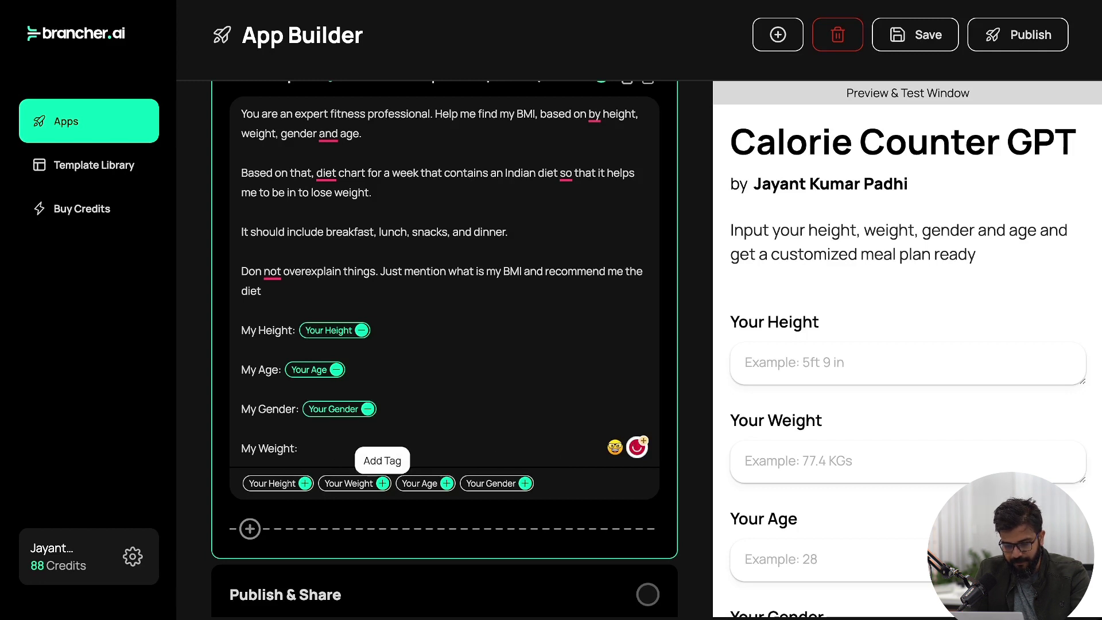
pyautogui.click(383, 483)
pyautogui.scroll(-1, 444, 349)
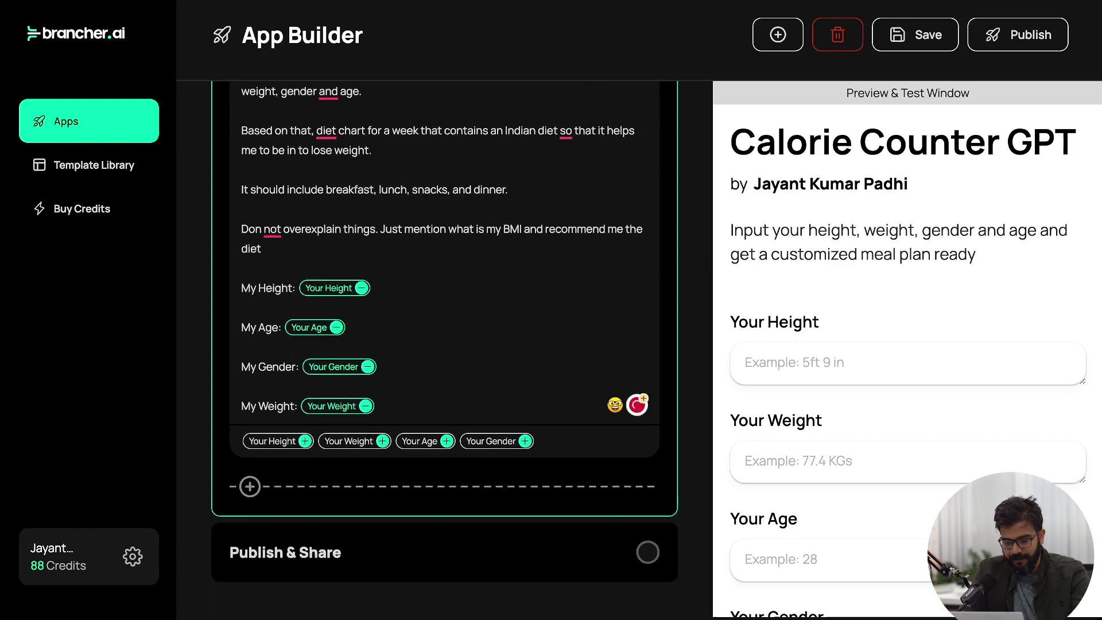
pyautogui.click(625, 552)
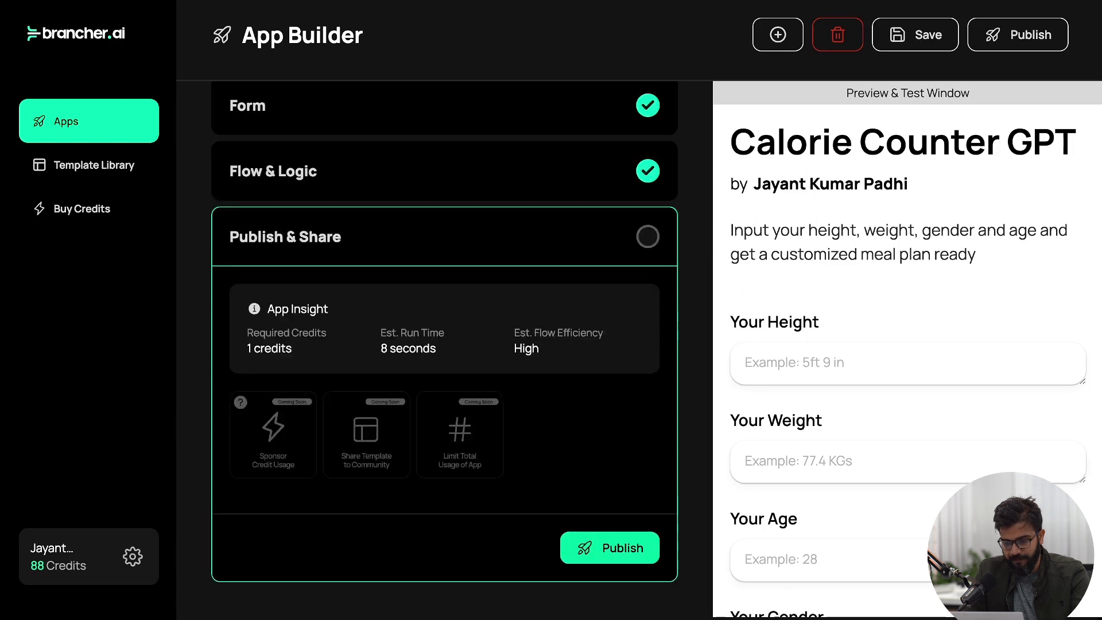
# Publish the app and rename it from Calorie Counter GPT to Diet Plan GPT.
pyautogui.click(625, 550)
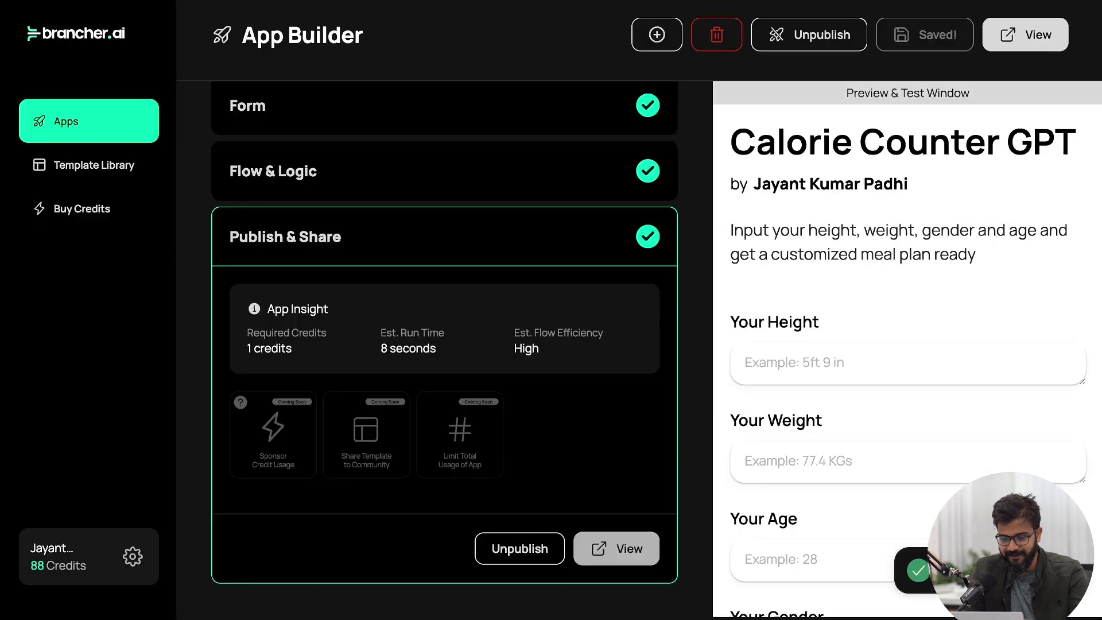
pyautogui.scroll(2, 445, 344)
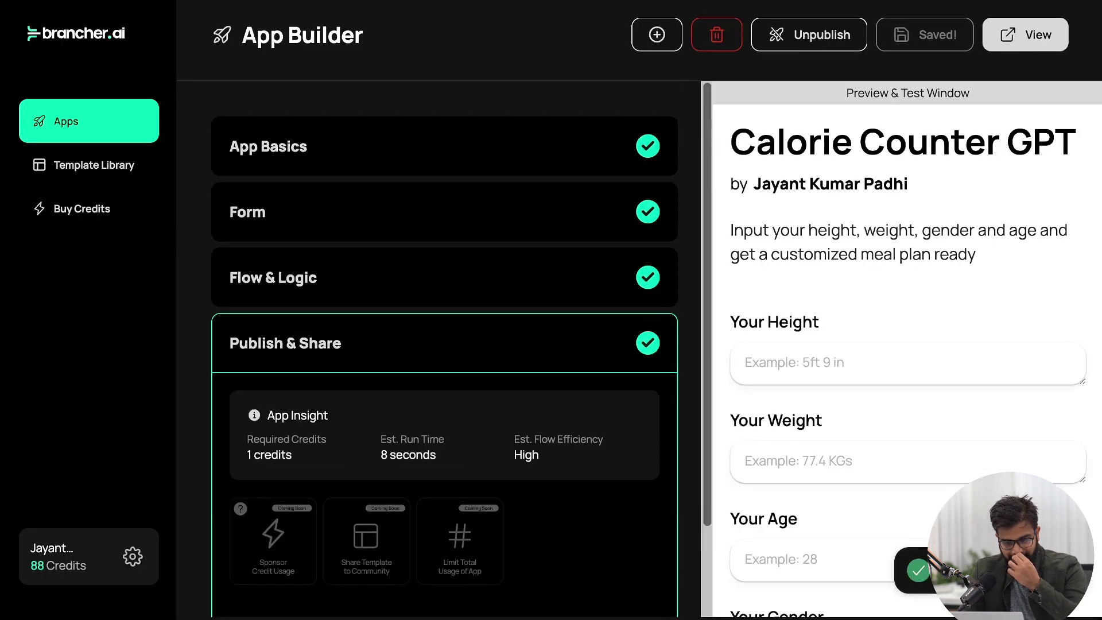
pyautogui.click(268, 146)
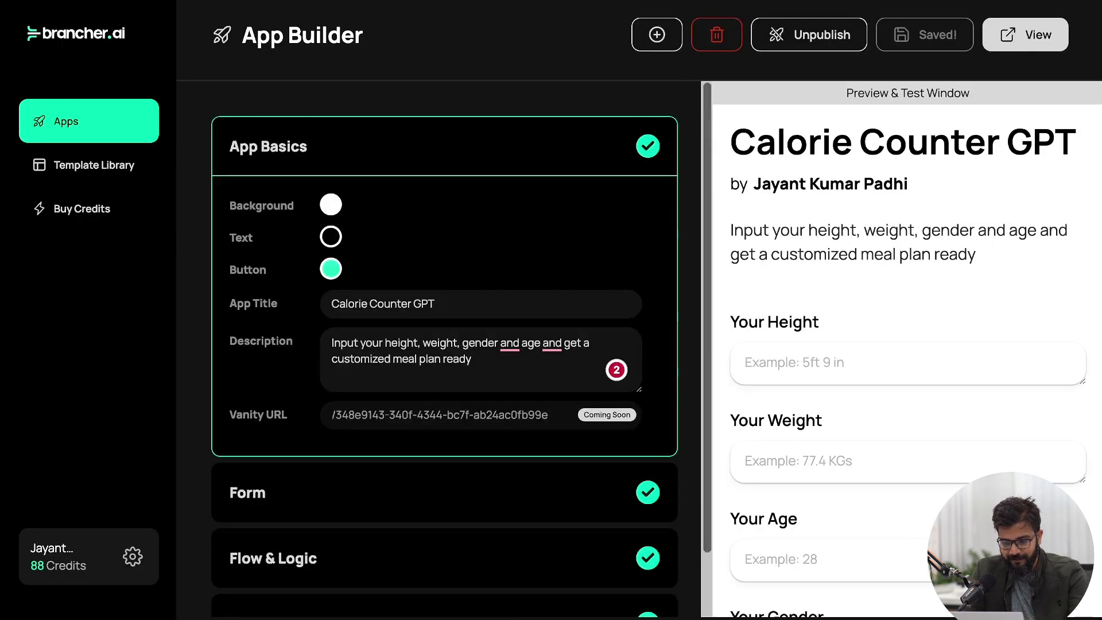
pyautogui.moveTo(332, 303); pyautogui.dragTo(414, 304)
pyautogui.write('Die')
pyautogui.press('BackSpace')
pyautogui.press('BackSpace')
pyautogui.press('BackSpace')
pyautogui.write('Diet Plan')
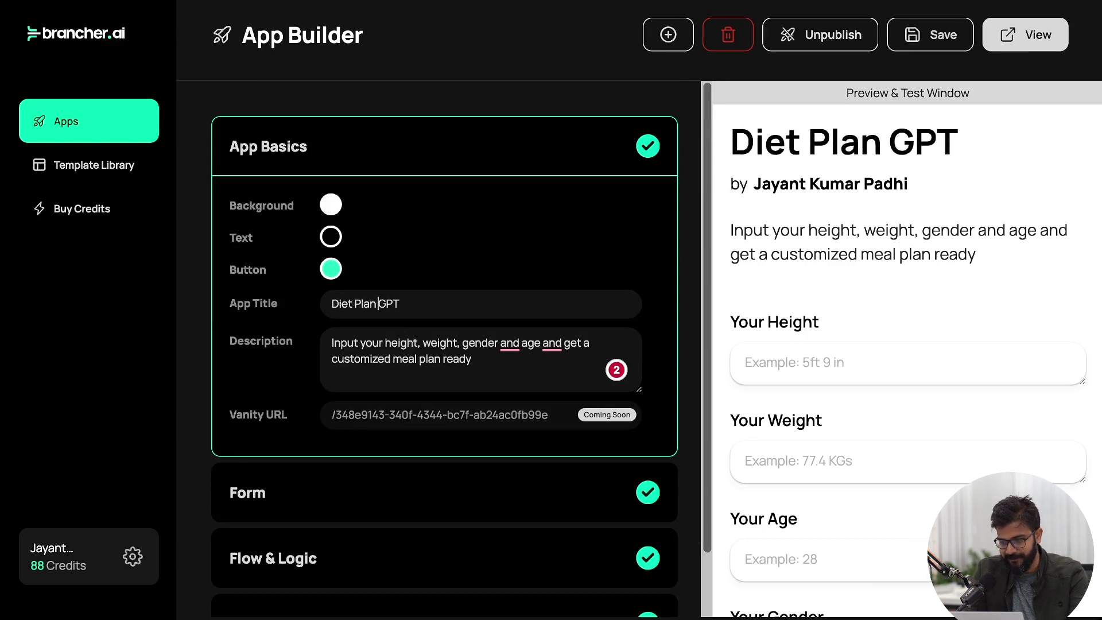
pyautogui.click(1025, 34)
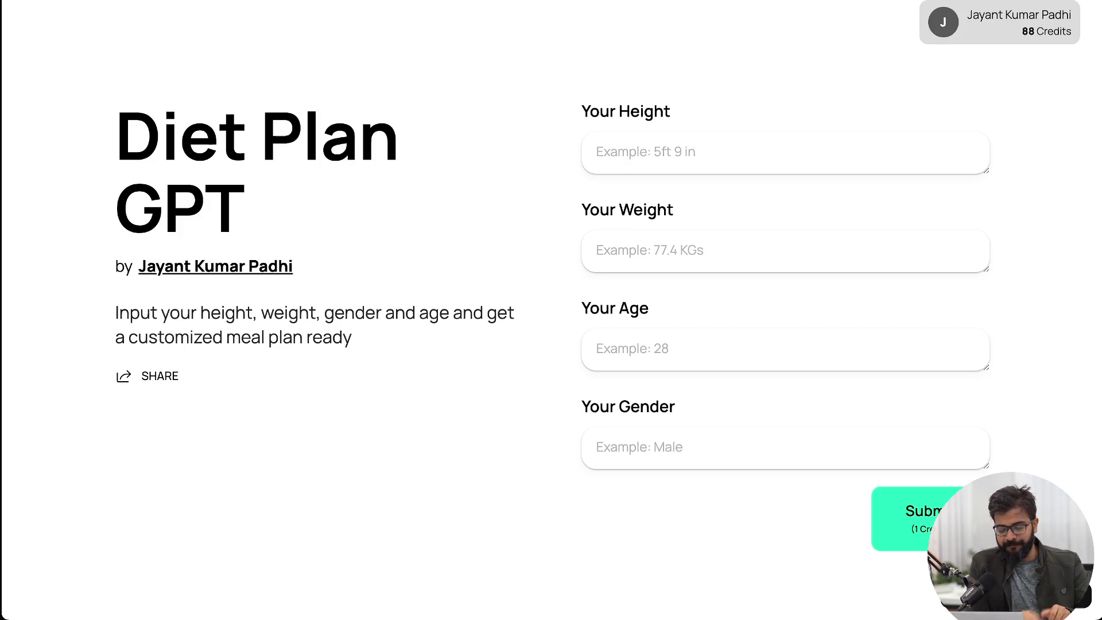
# Enter the height as 5 ft 2 in on the live app.
pyautogui.click(597, 152)
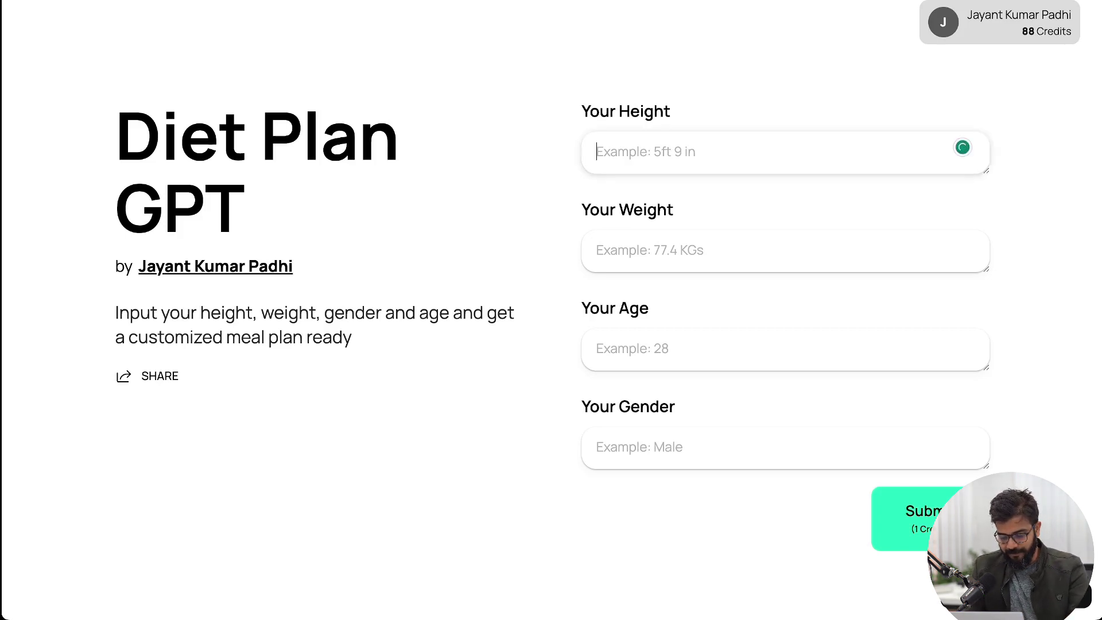
pyautogui.write('5')
pyautogui.press('BackSpace')
pyautogui.write('5 ft 5 in')
pyautogui.click(596, 250)
pyautogui.doubleClick(622, 152)
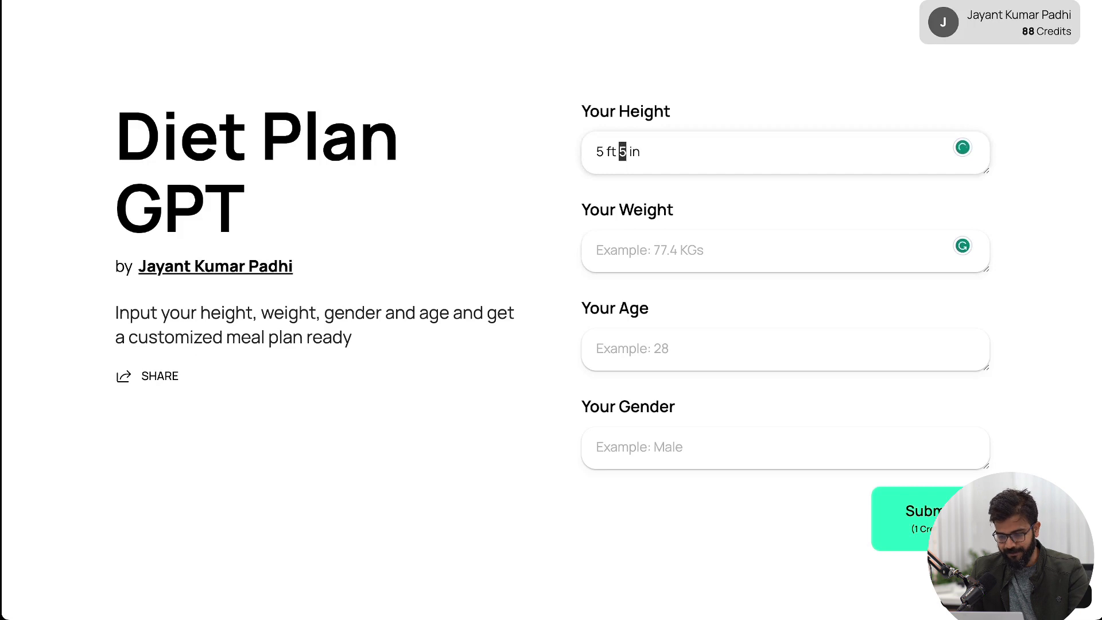
pyautogui.write('2')
# Enter weight 45 kgs, age 28 and gender Female, then submit to get the diet plan.
pyautogui.click(597, 250)
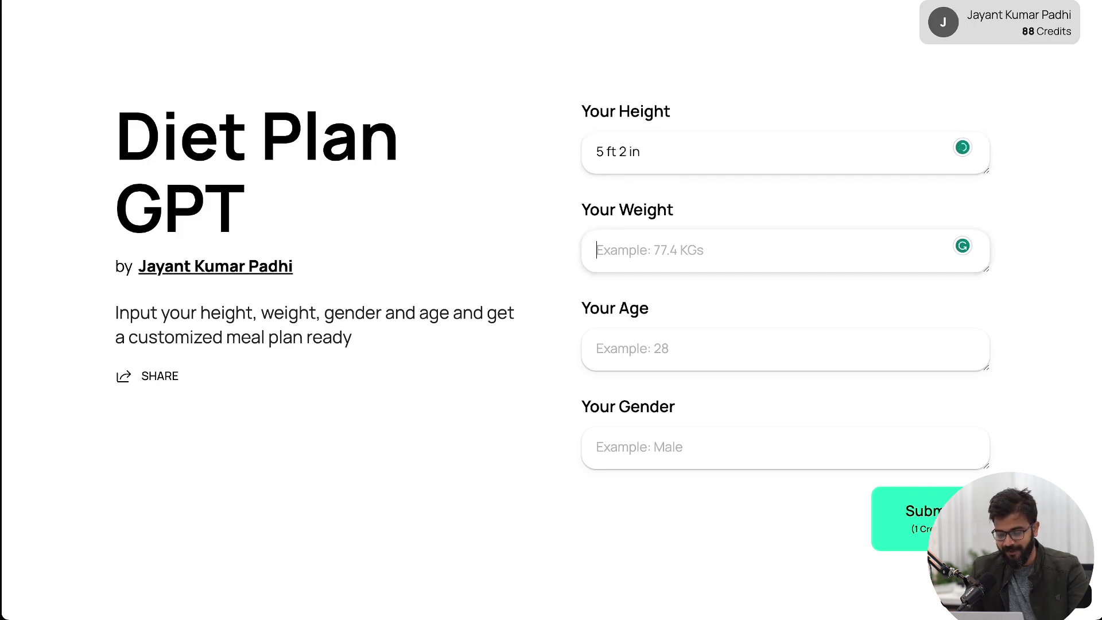
pyautogui.write('45 kgs')
pyautogui.click(597, 348)
pyautogui.write('28')
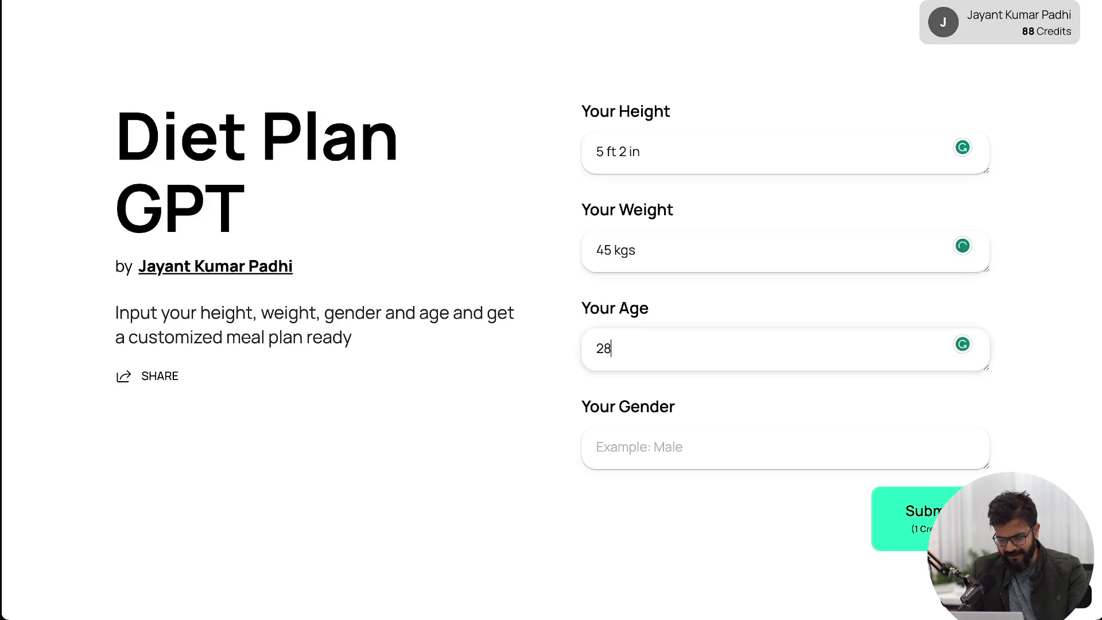
pyautogui.click(596, 447)
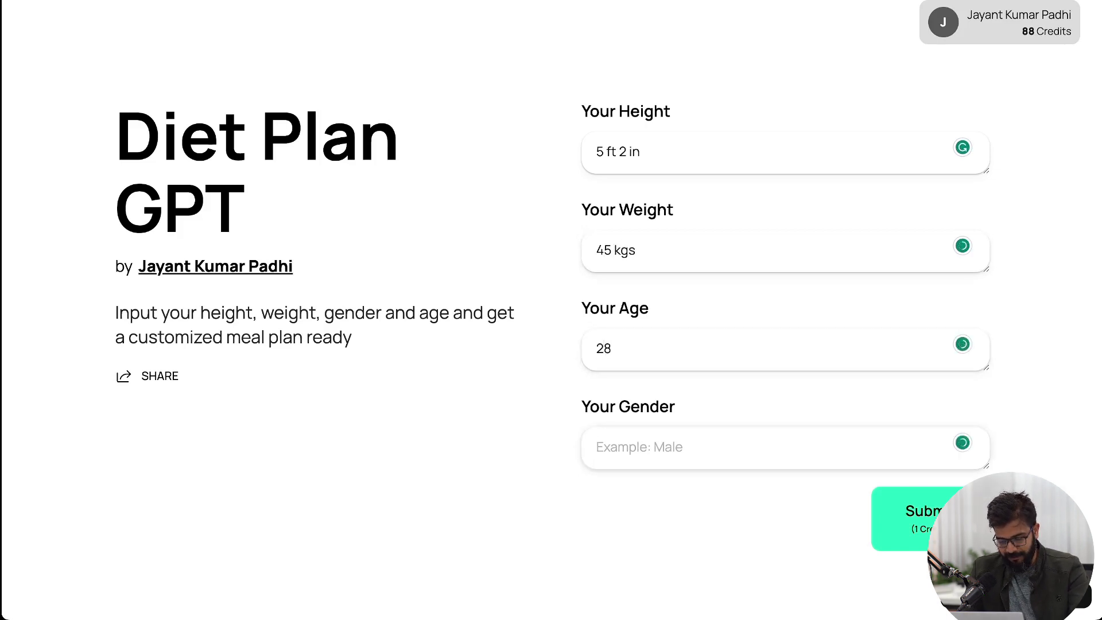
pyautogui.write('Female')
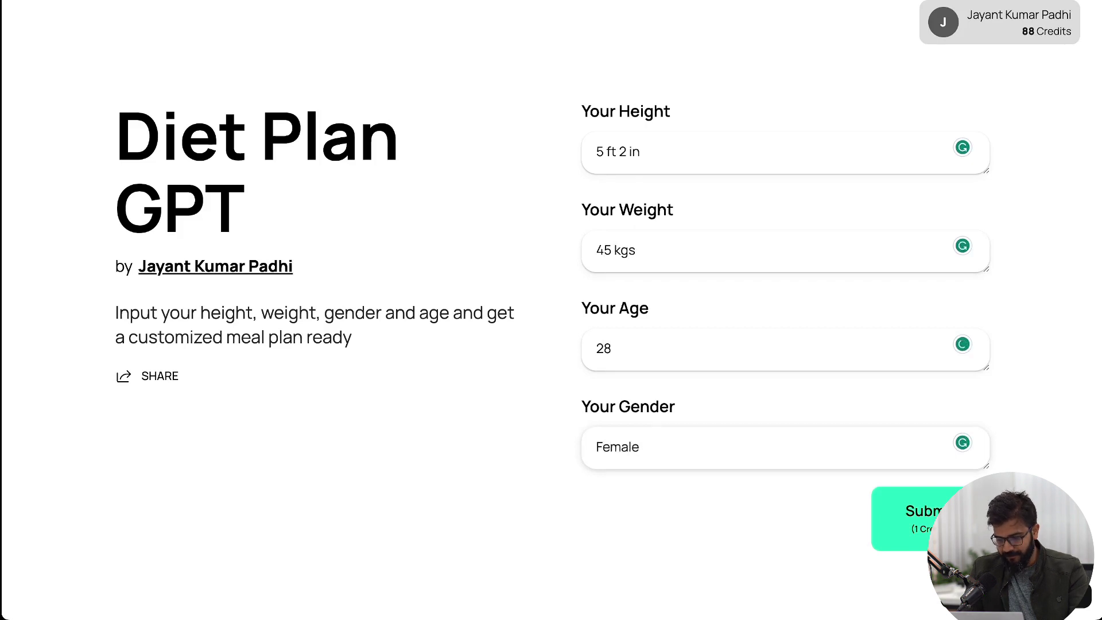
pyautogui.press('Return')
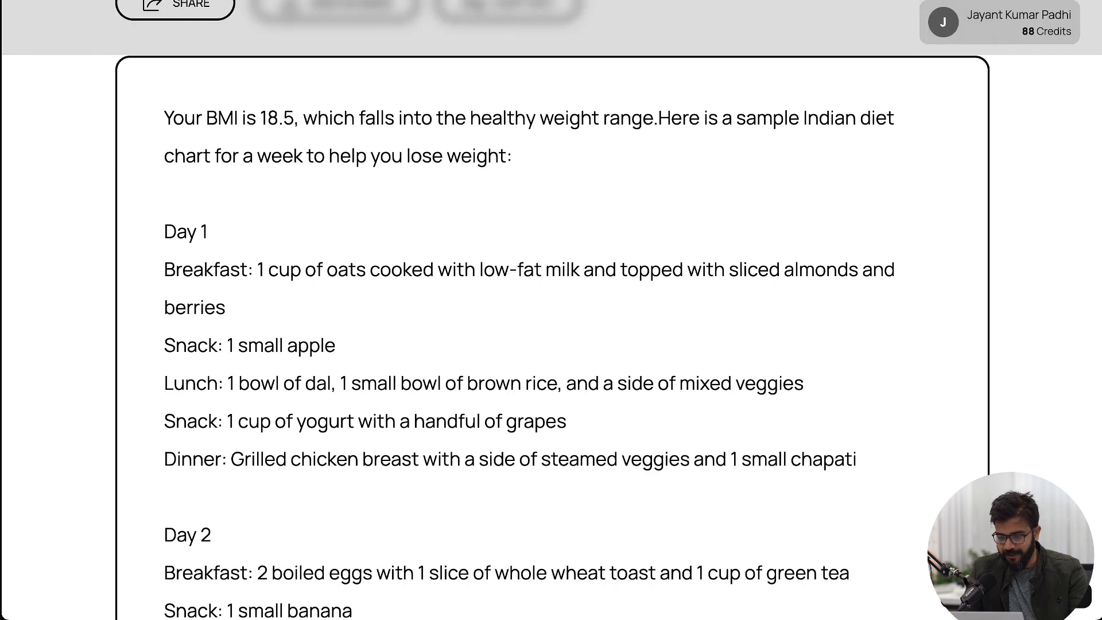
pyautogui.scroll(-1, 551, 344)
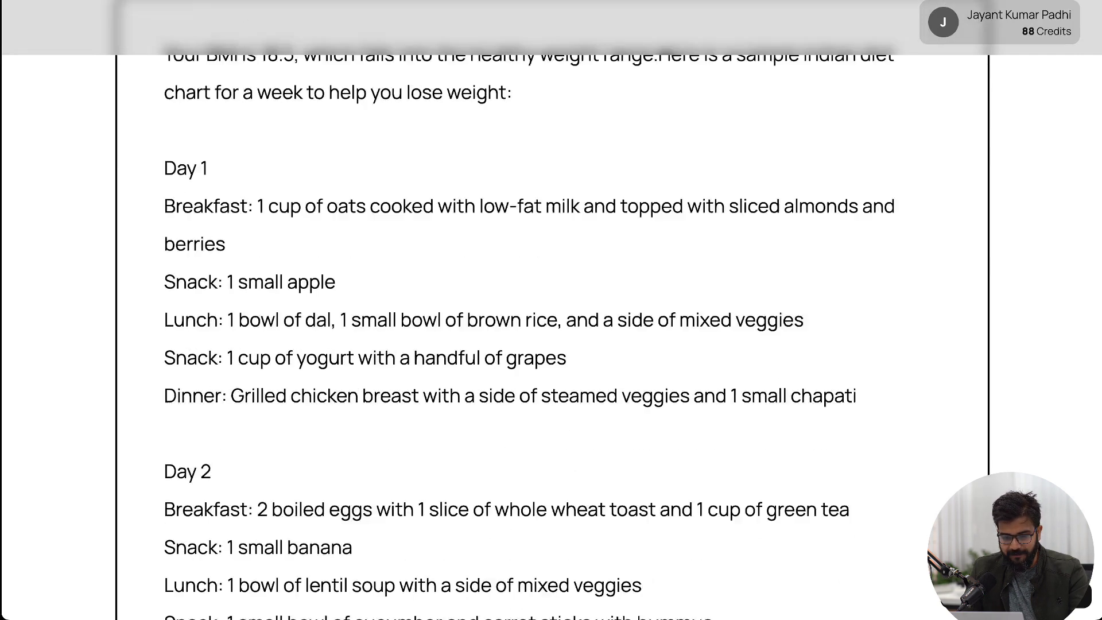
pyautogui.scroll(-1, 551, 345)
pyautogui.moveTo(163, 86); pyautogui.dragTo(856, 346)
pyautogui.scroll(-3, 551, 345)
pyautogui.scroll(-2, 551, 344)
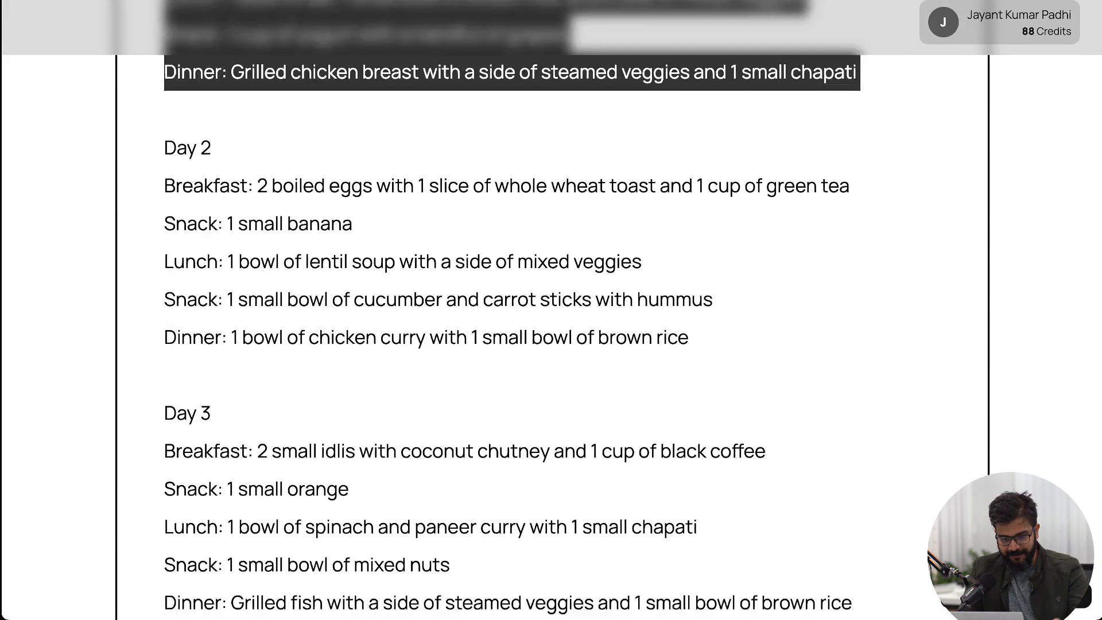
pyautogui.scroll(-10, 550, 344)
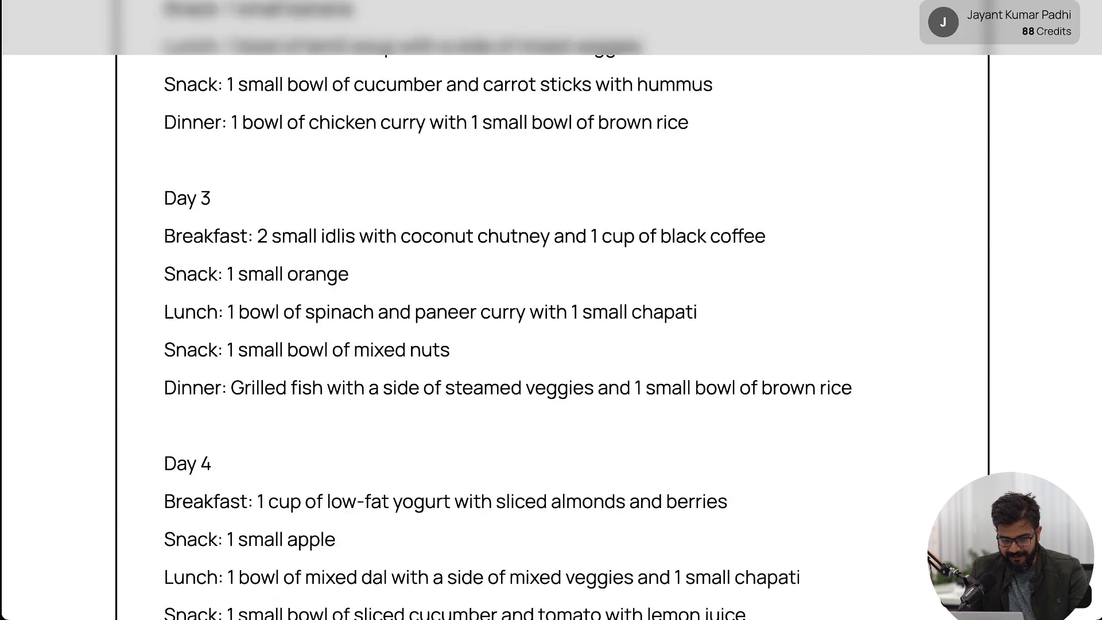
pyautogui.scroll(-13, 551, 309)
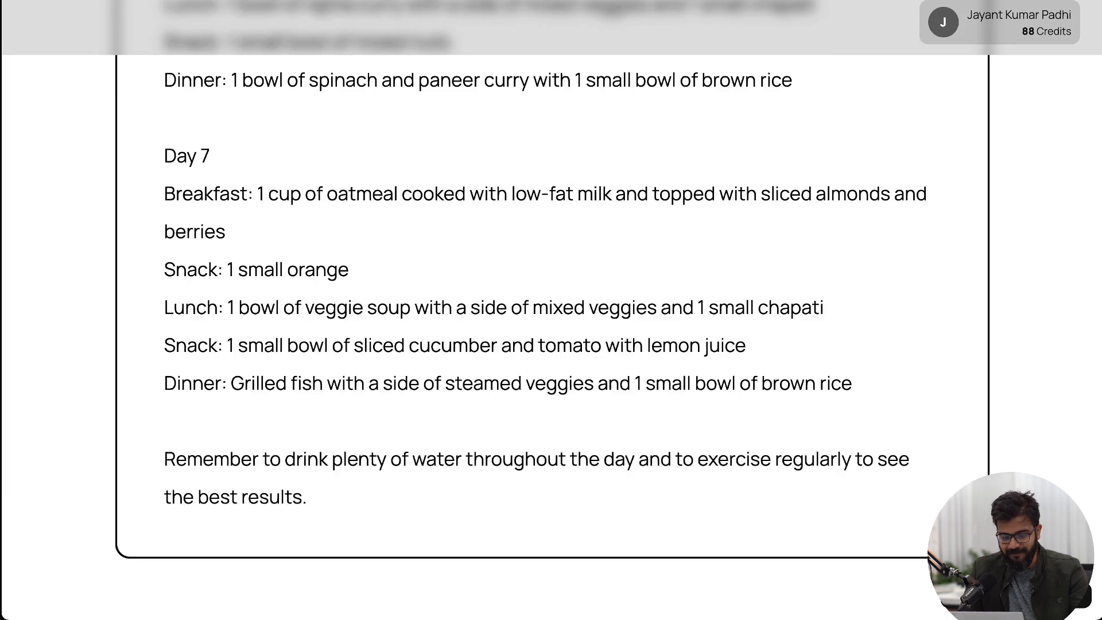
pyautogui.scroll(20, 551, 310)
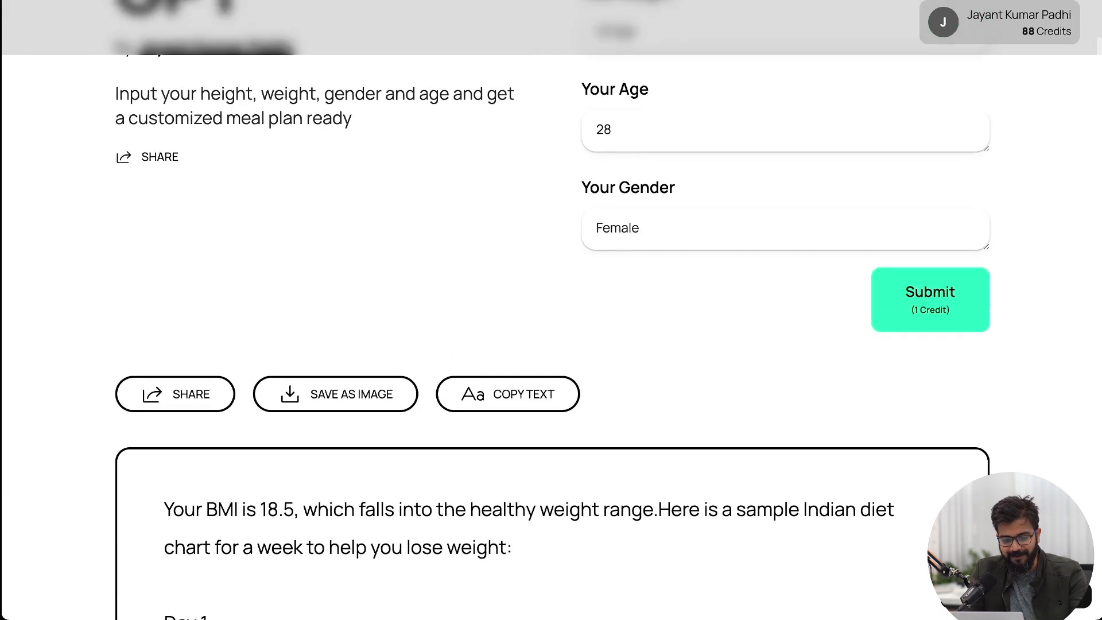